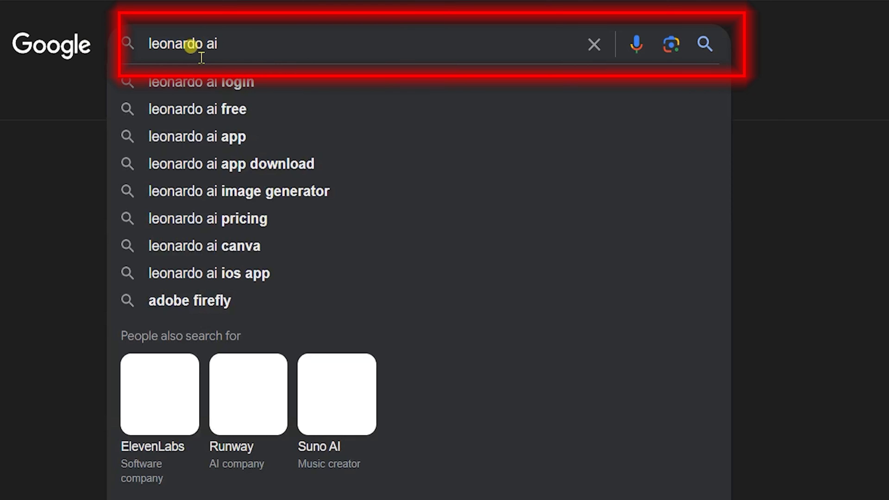
Open the Leonardo AI website from the Google results for "leonardo ai" and get started to reach its login page.
left_click(868, 100)
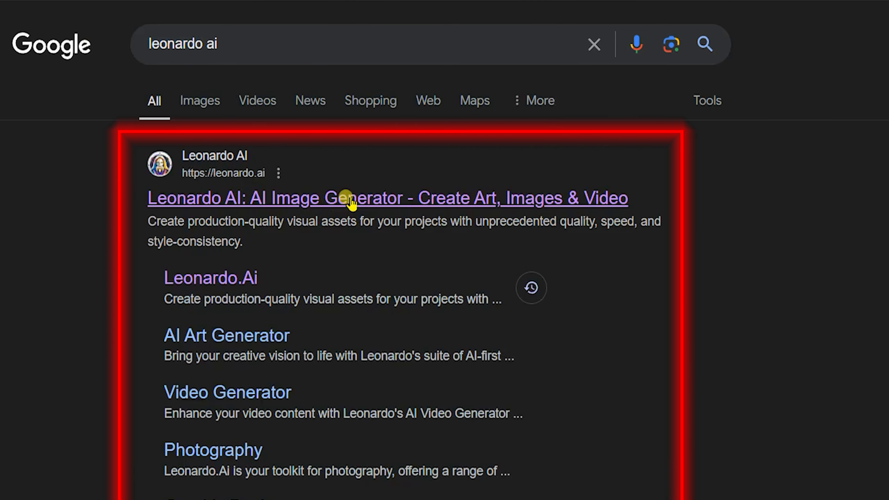
left_click(565, 202)
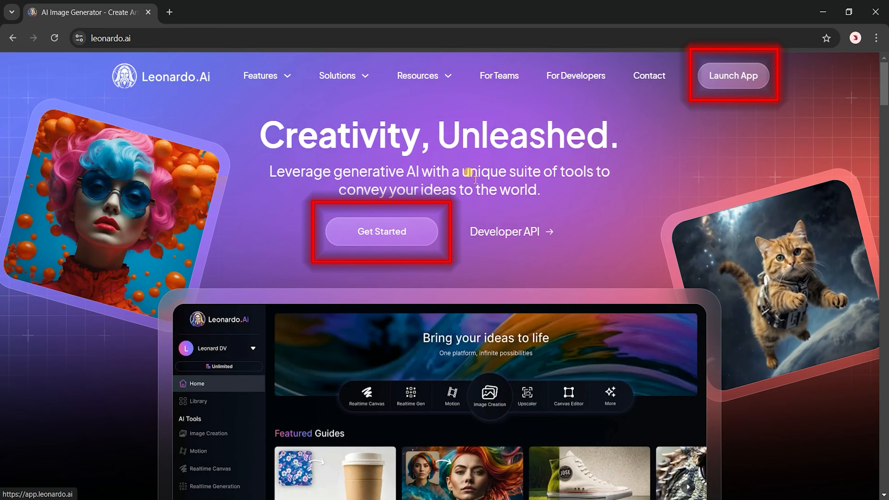
left_click(363, 234)
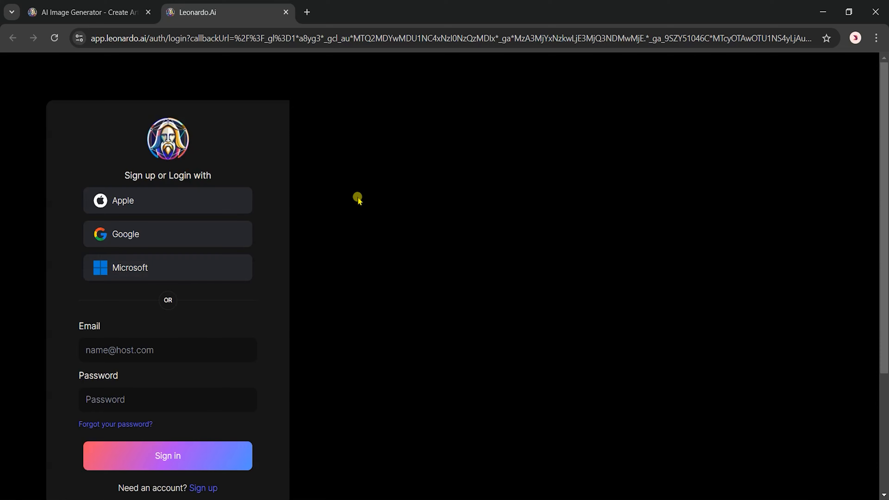
Look over the sign-up and login options and sign in with Google.
scroll(182, 327, "down", 3)
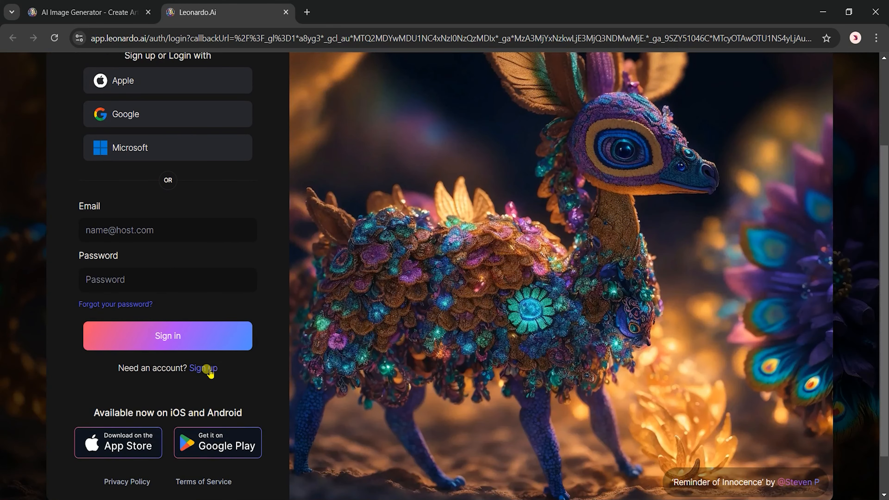
scroll(122, 391, "up", 3)
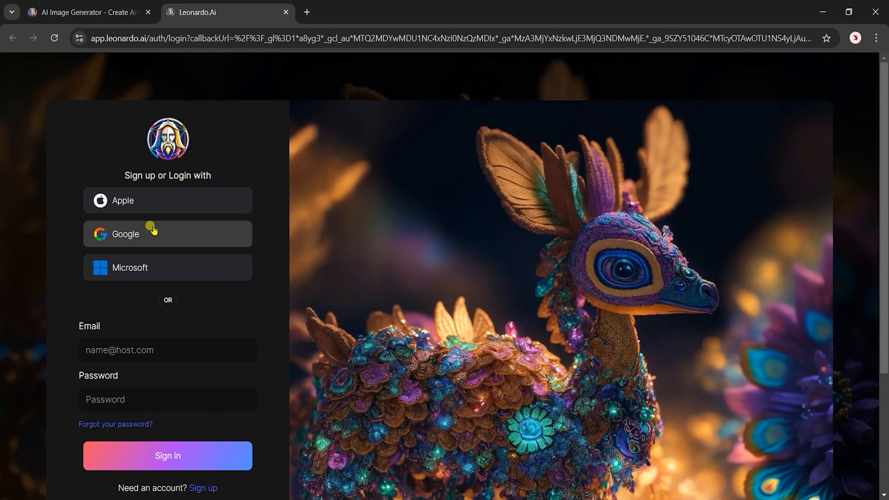
left_click(232, 235)
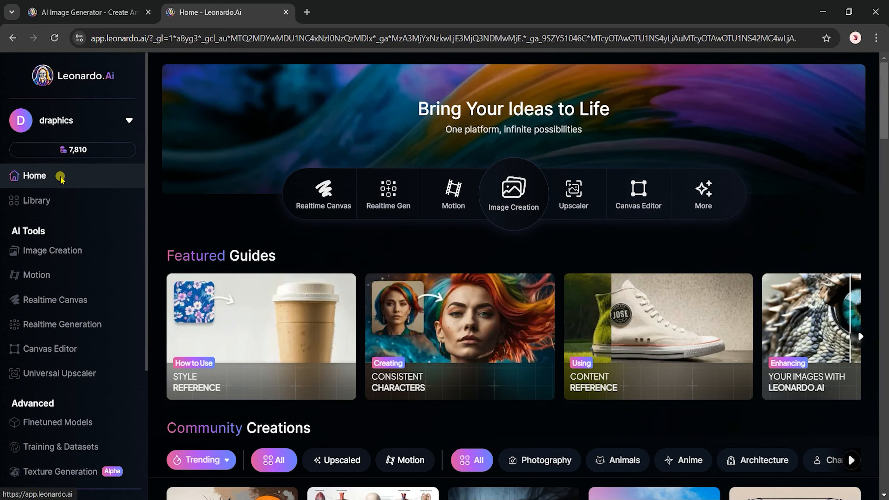
Check the account's token balance, compare token allowances of the Free and Apprentice plans under Premium Plans, and return to the home page.
mouse_move(109, 148)
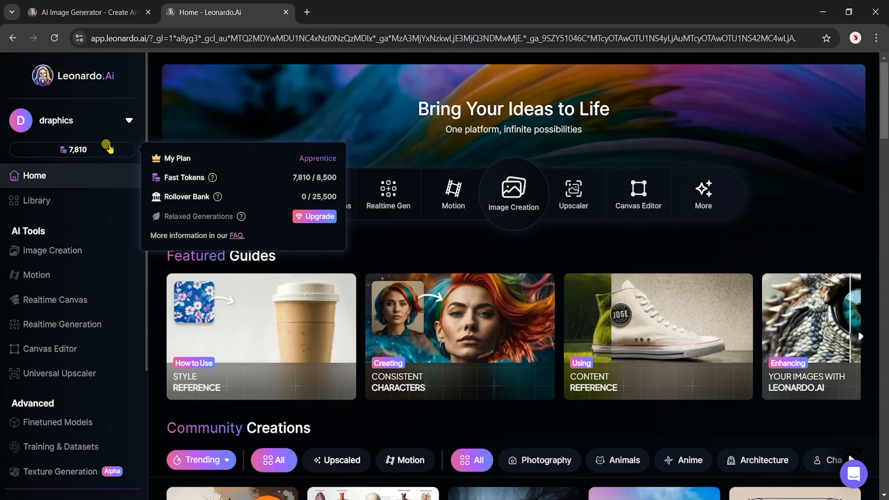
scroll(75, 387, "down", 5)
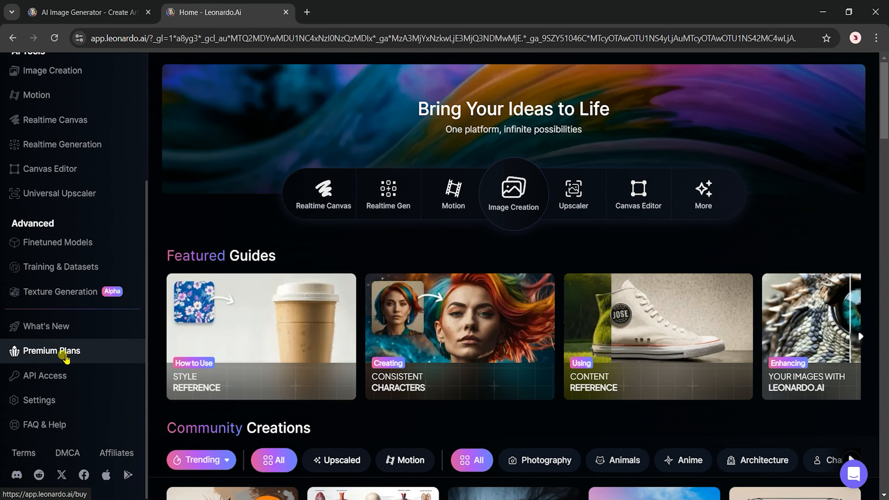
left_click(52, 351)
scroll(128, 310, "down", 5)
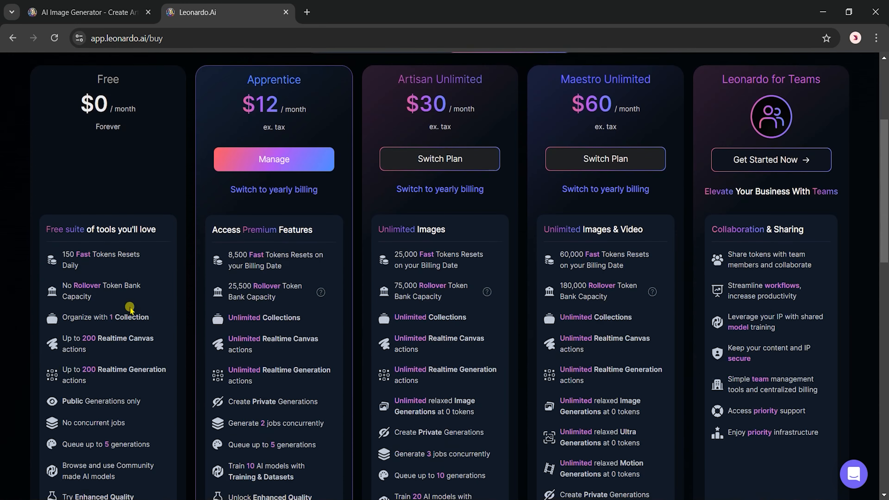
left_click_drag(63, 195, 89, 204)
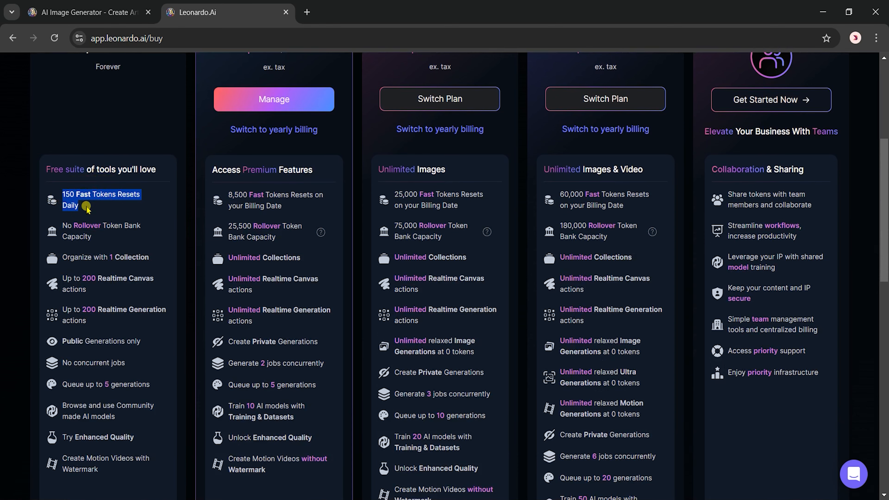
left_click(139, 204)
left_click_drag(218, 196, 308, 208)
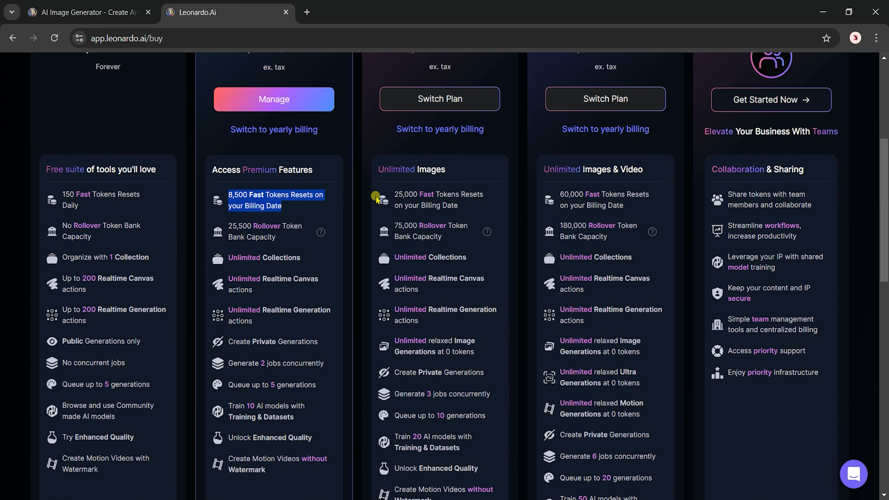
left_click(317, 210)
scroll(343, 215, "down", 3)
scroll(343, 215, "up", 8)
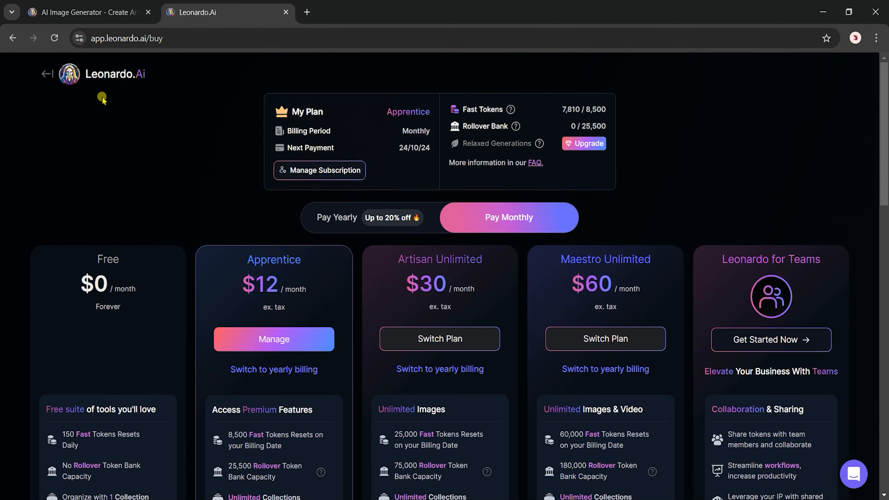
left_click(53, 77)
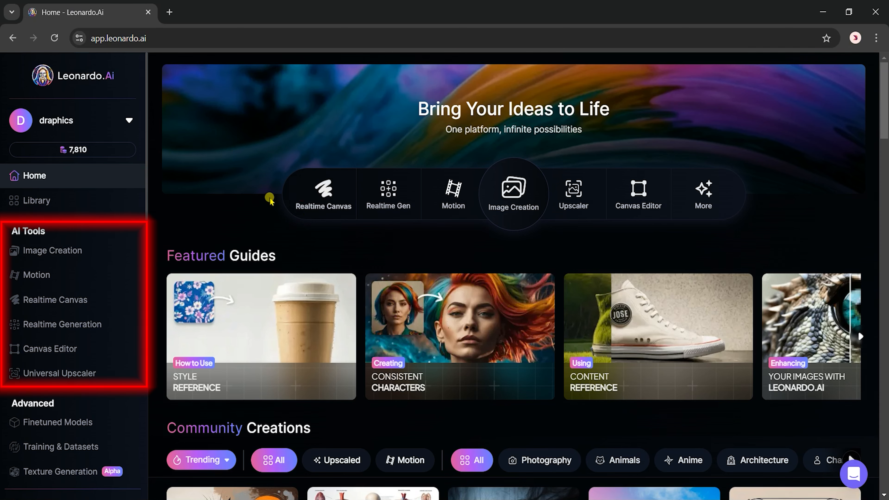
Open the Image Creation tool, dismiss the Phoenix Image Guidance notice and clear the existing prompt text.
left_click(50, 258)
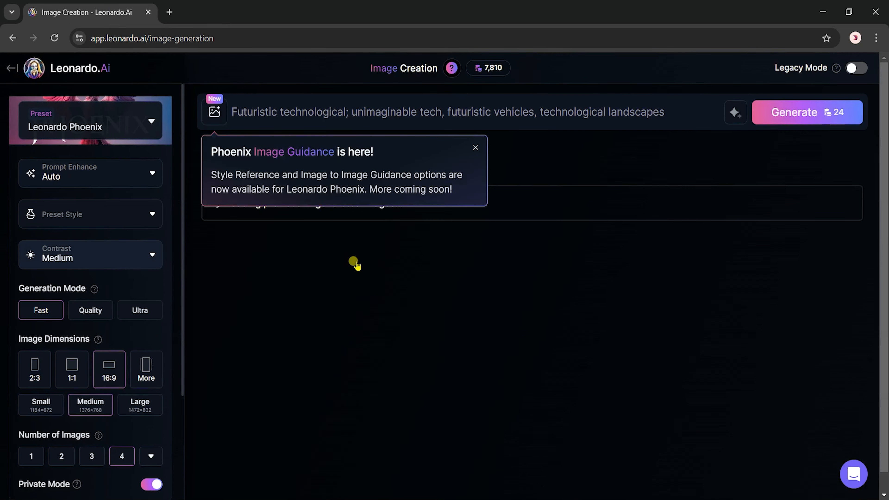
left_click(475, 148)
left_click_drag(687, 115, 229, 112)
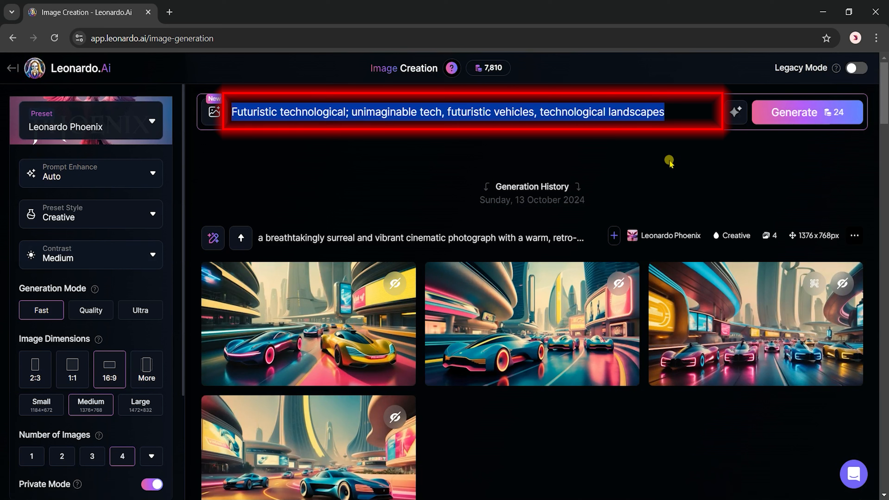
key("BackSpace")
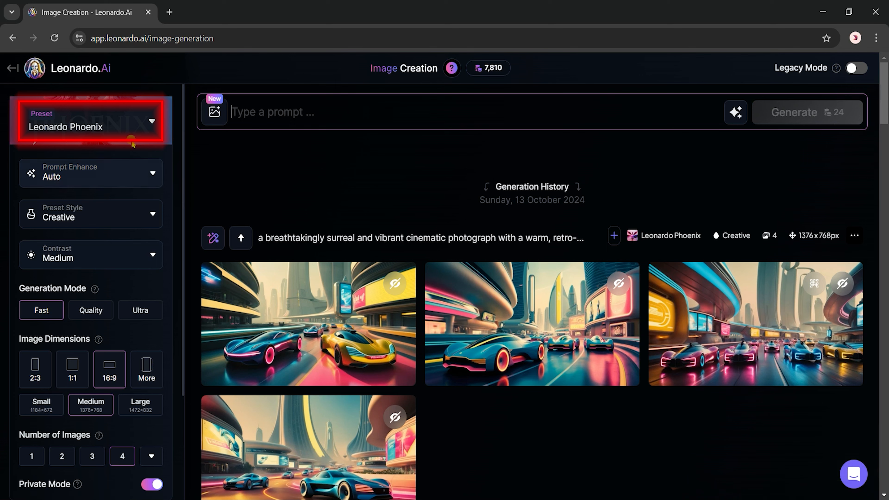
Review the available platform presets and the Prompt Enhance options without changing either setting.
left_click(94, 126)
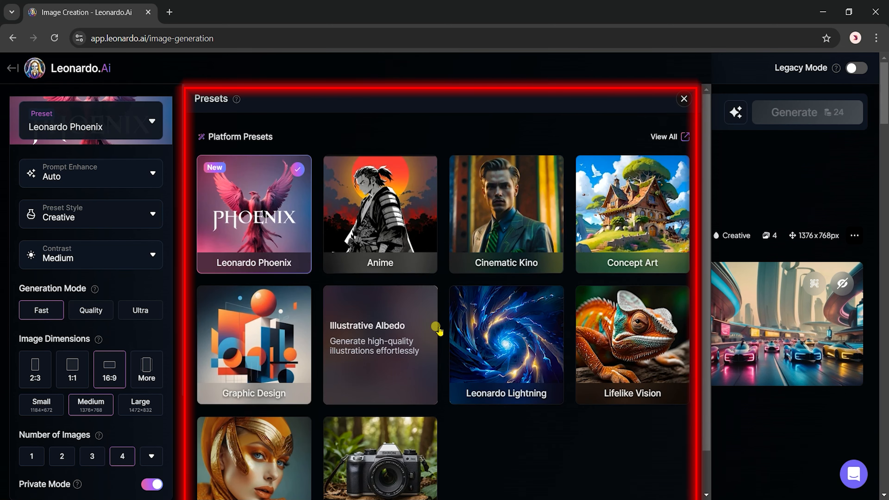
scroll(384, 455, "down", 2)
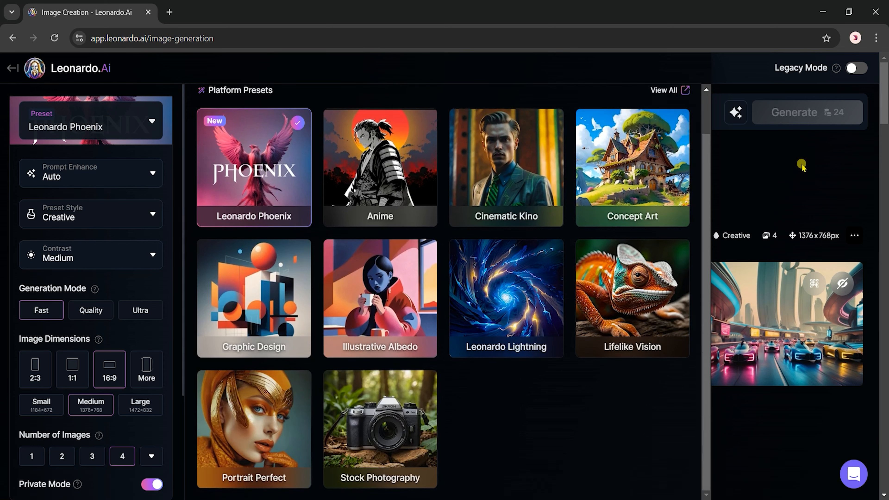
left_click(812, 158)
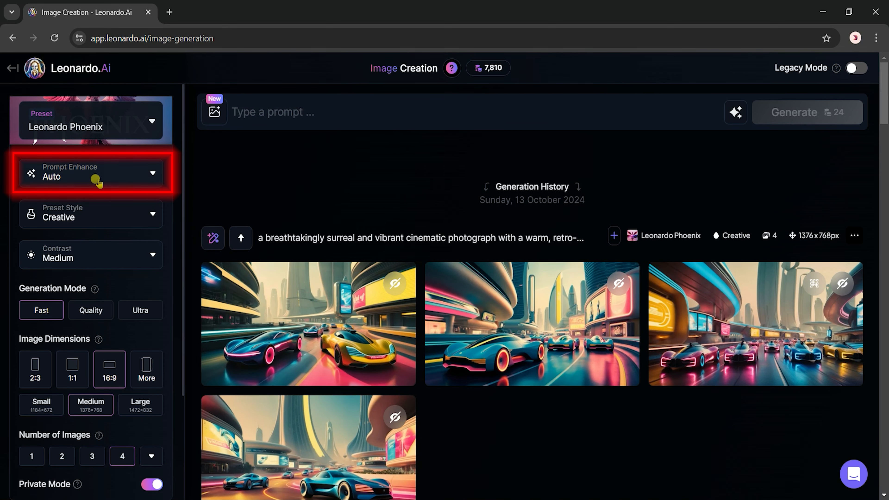
left_click(89, 177)
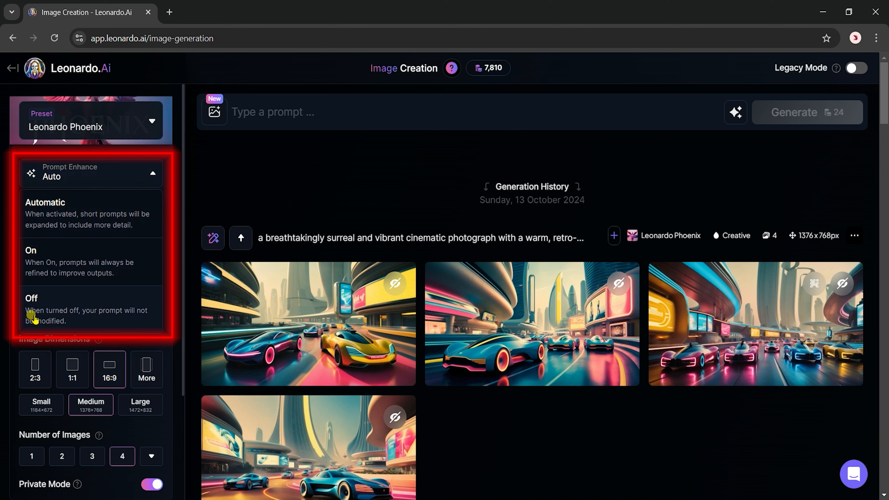
left_click(284, 167)
Try the Portrait preset style, set the preset style to Dynamic, and choose Medium contrast.
left_click(112, 219)
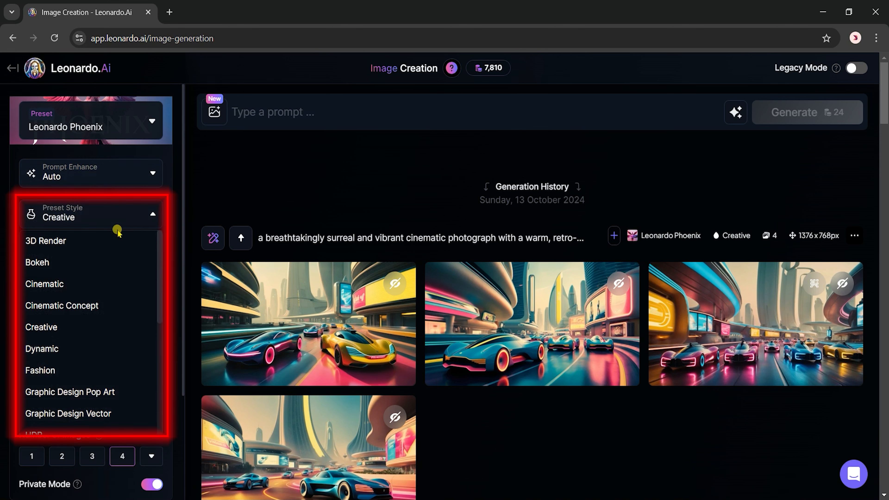
scroll(108, 323, "down", 7)
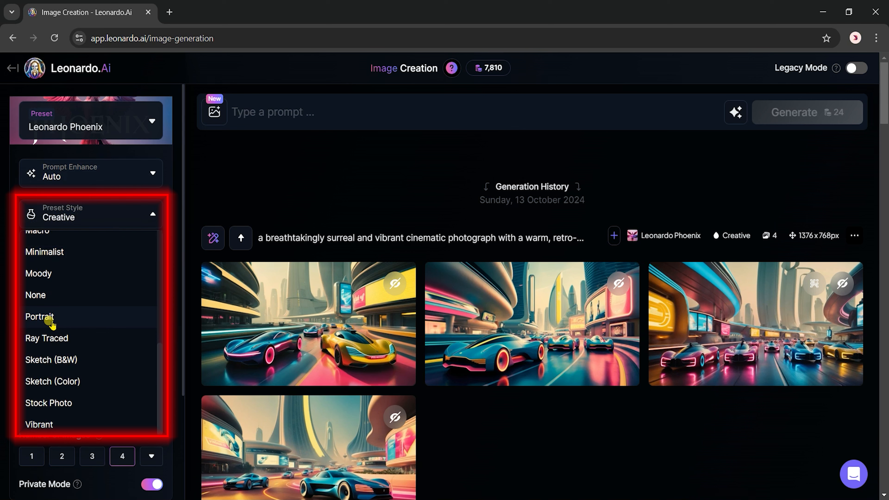
left_click(49, 319)
left_click(109, 218)
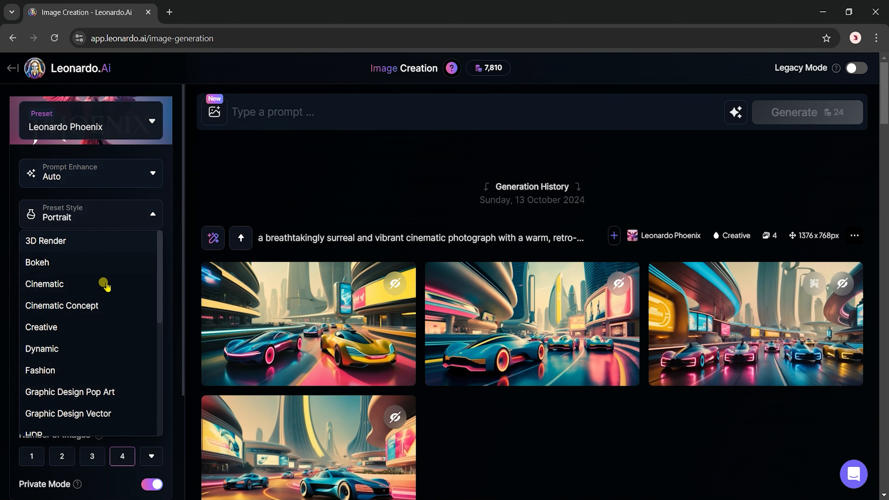
scroll(91, 297, "down", 2)
left_click(63, 290)
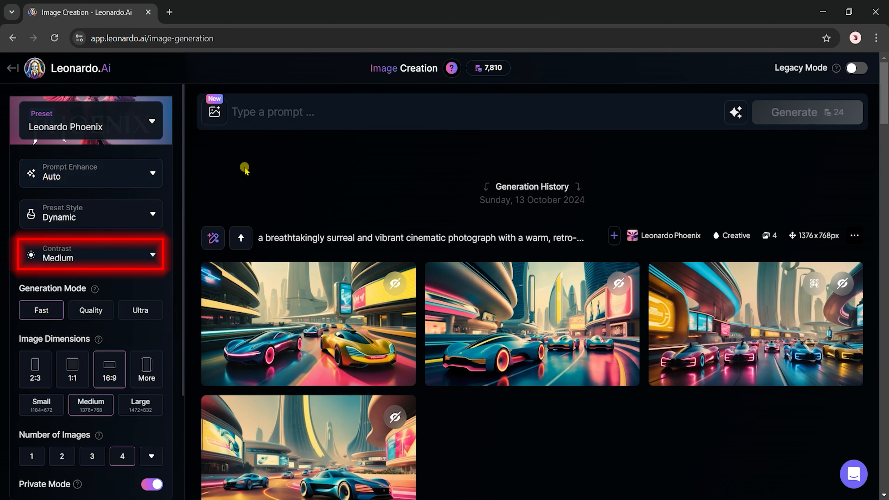
left_click(125, 258)
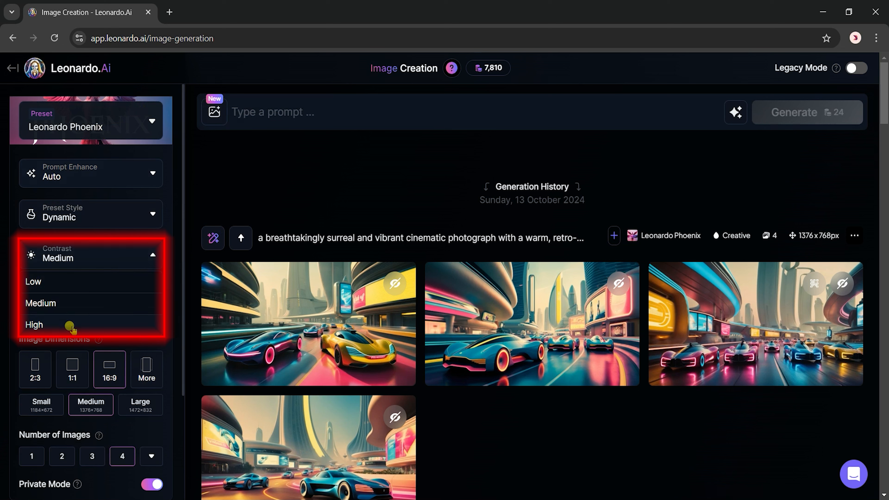
left_click(53, 304)
Try the Quality and Ultra generation modes and set the mode back to Fast.
scroll(102, 250, "down", 2)
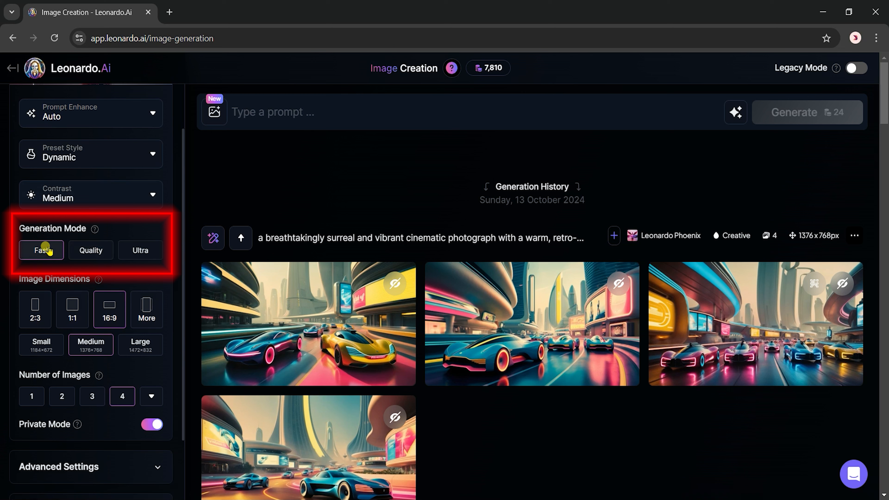
left_click(107, 251)
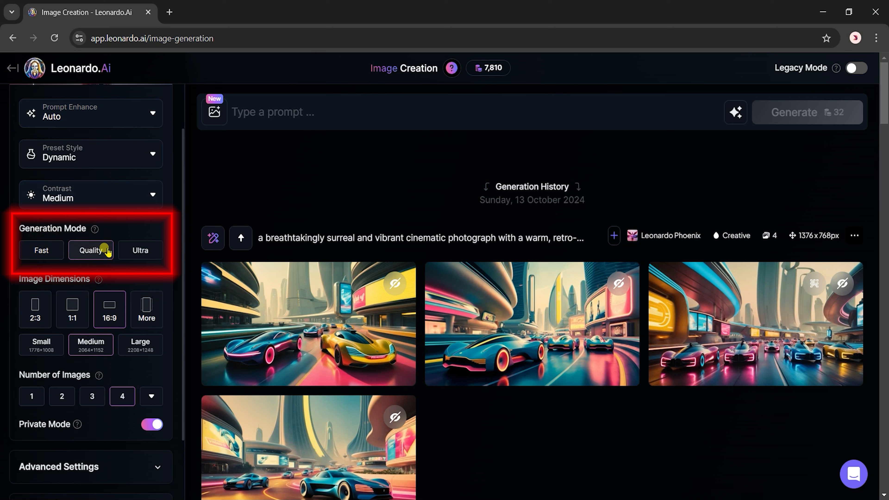
left_click(142, 250)
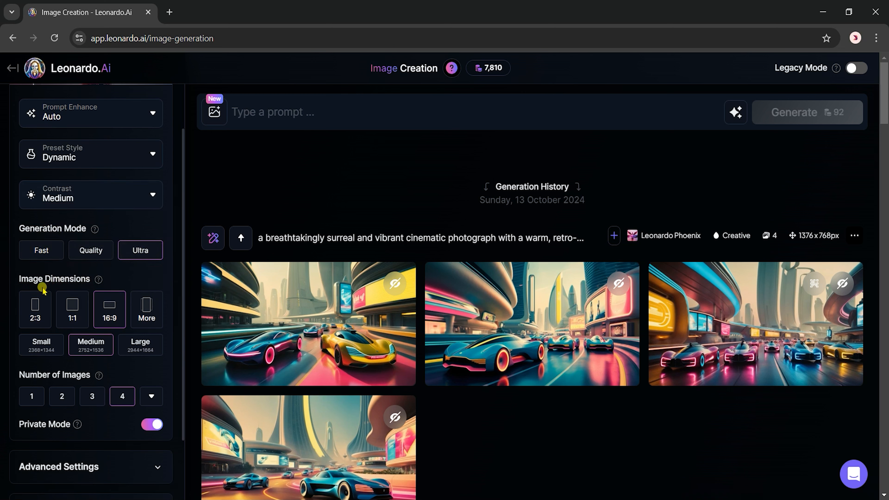
left_click(41, 246)
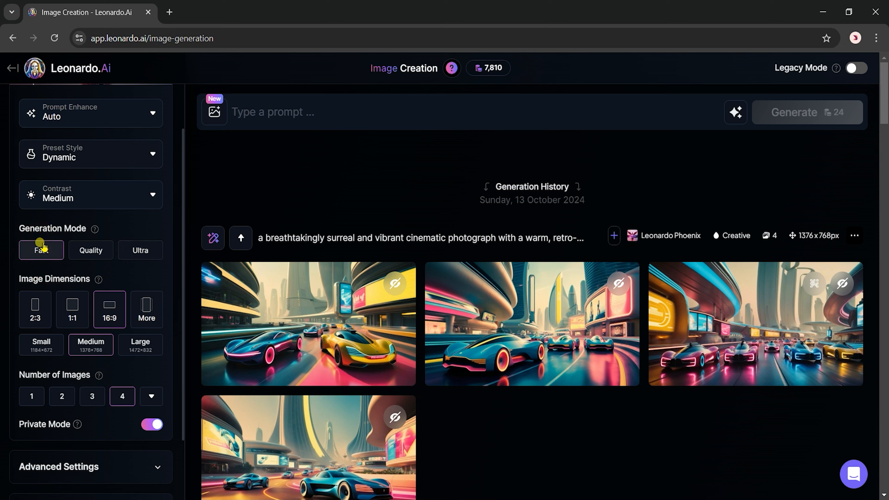
Try the different image dimension options, show the additional aspect ratios, and settle on 16:9 at Large size (1472×832).
left_click(36, 317)
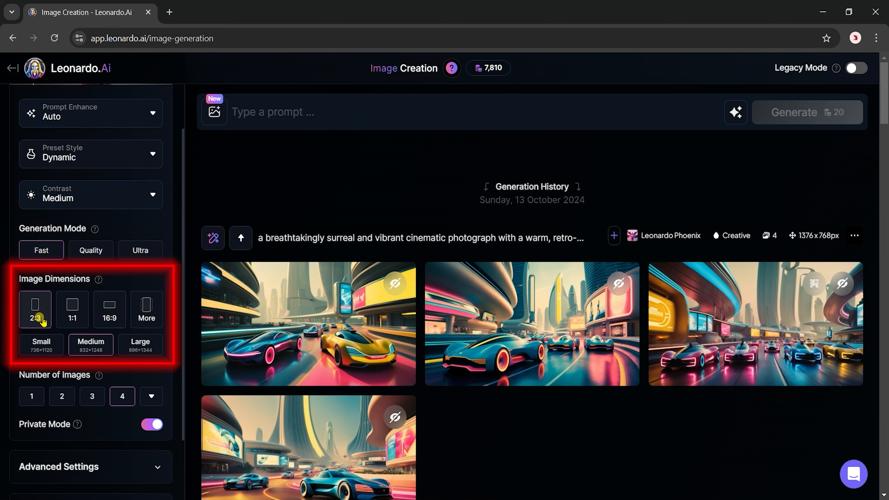
left_click(72, 311)
left_click(109, 314)
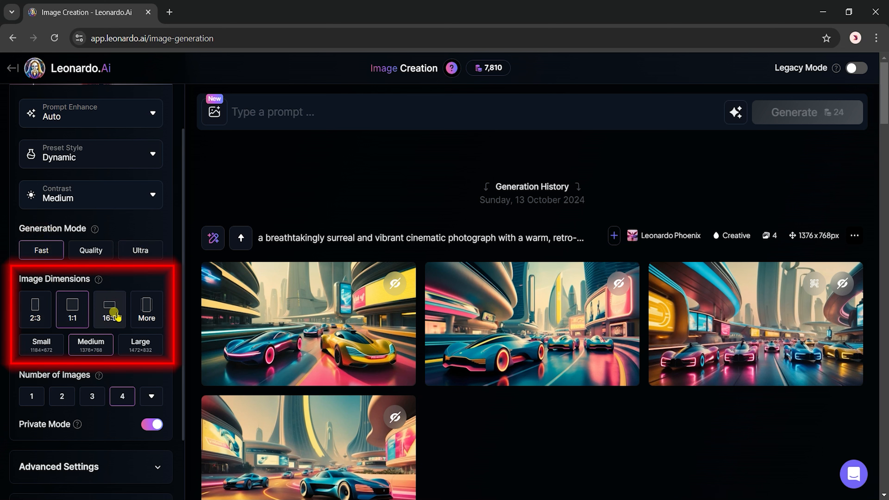
left_click(147, 308)
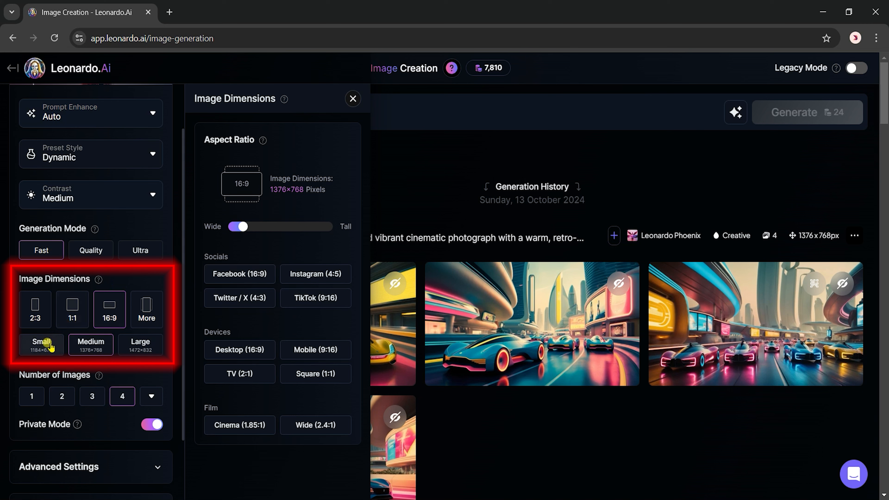
left_click(40, 352)
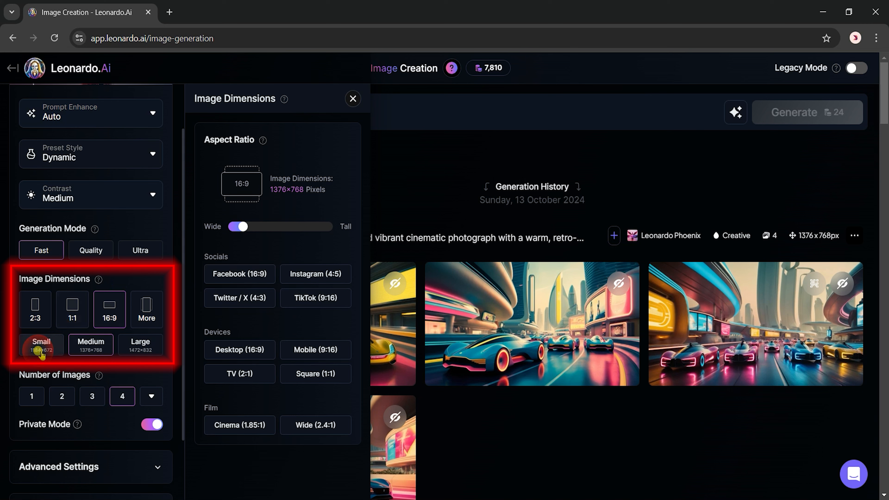
left_click(101, 345)
left_click(127, 344)
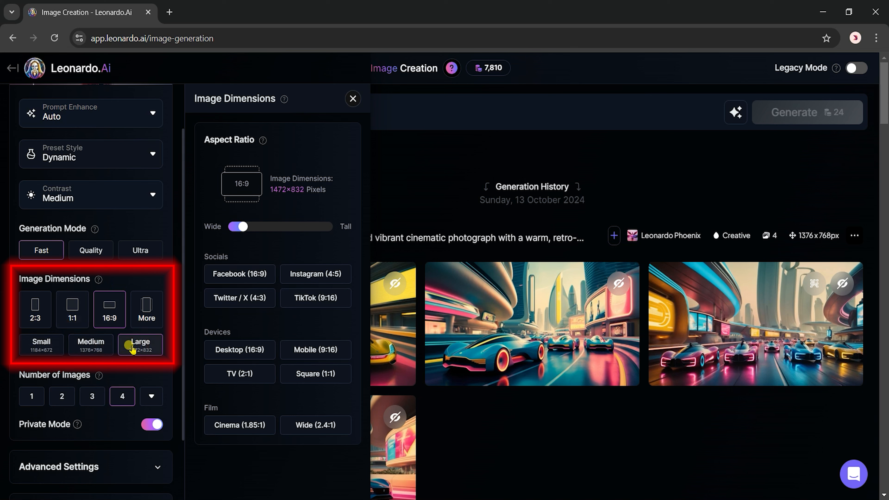
Try 1 and 8 as the number of images and set it back to 4.
left_click(32, 396)
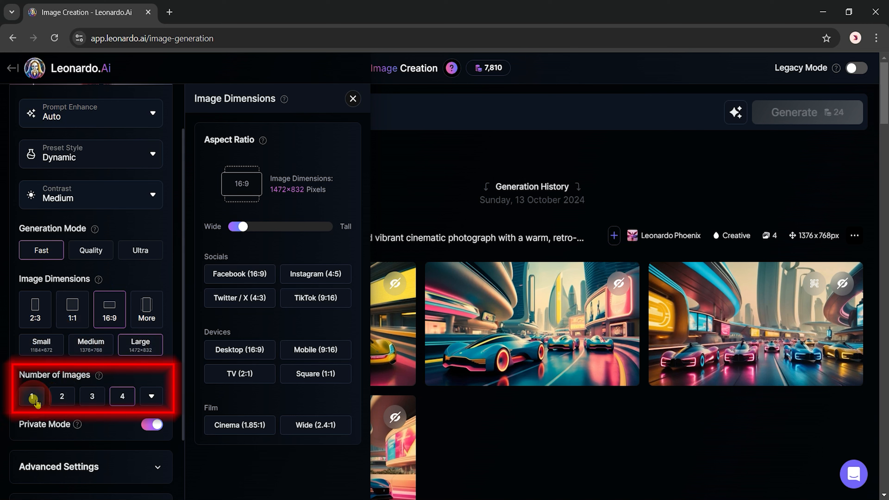
left_click(150, 399)
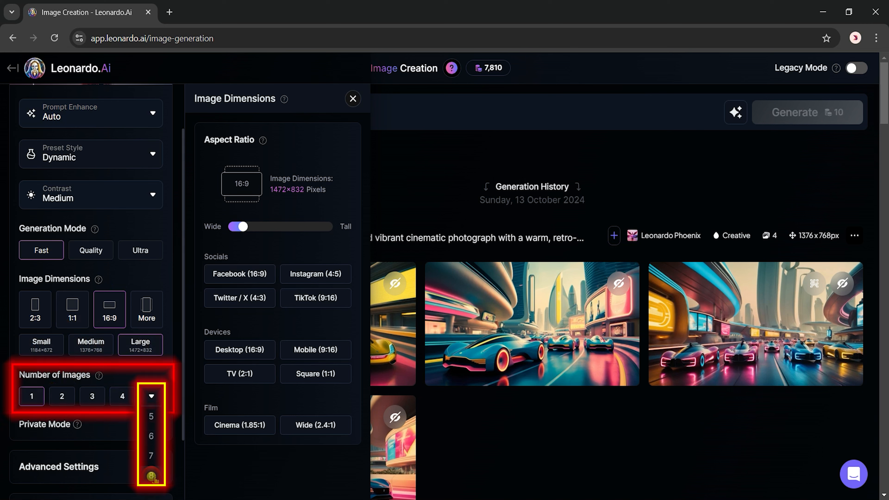
left_click(152, 470)
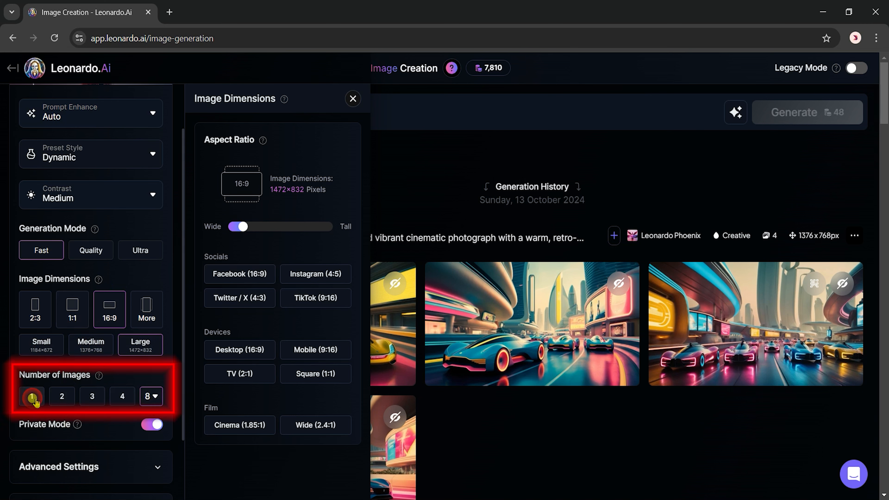
left_click(121, 397)
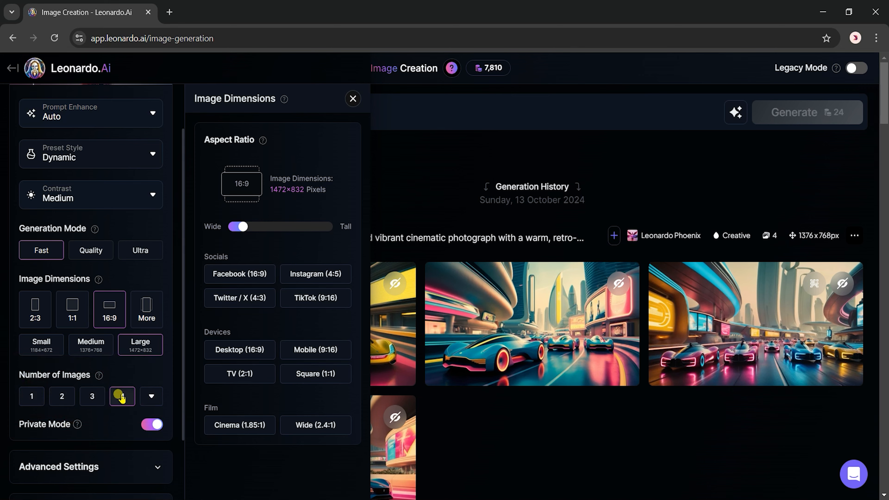
Read the Private Mode explanation, switch Private Mode off, and turn it back on.
scroll(121, 397, "down", 3)
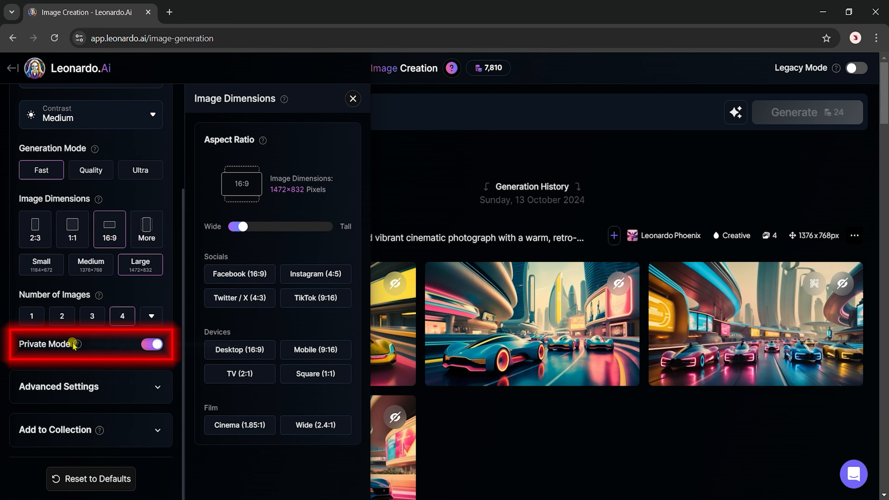
mouse_move(78, 347)
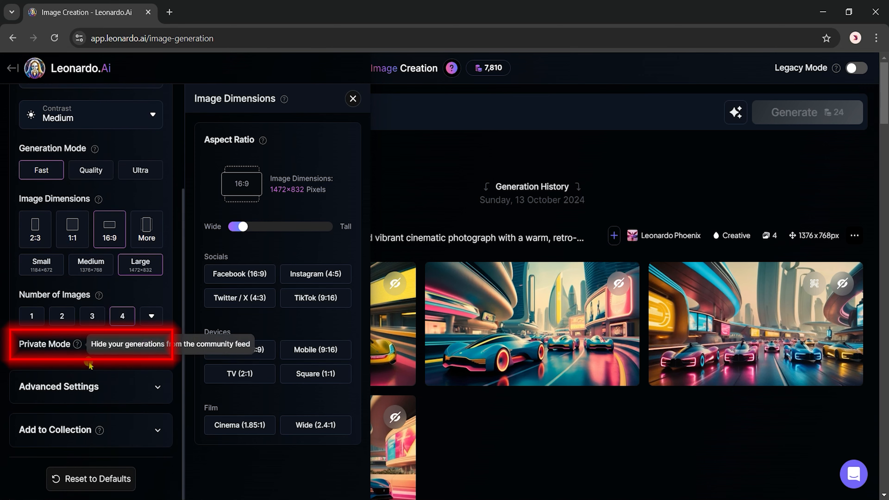
left_click(156, 346)
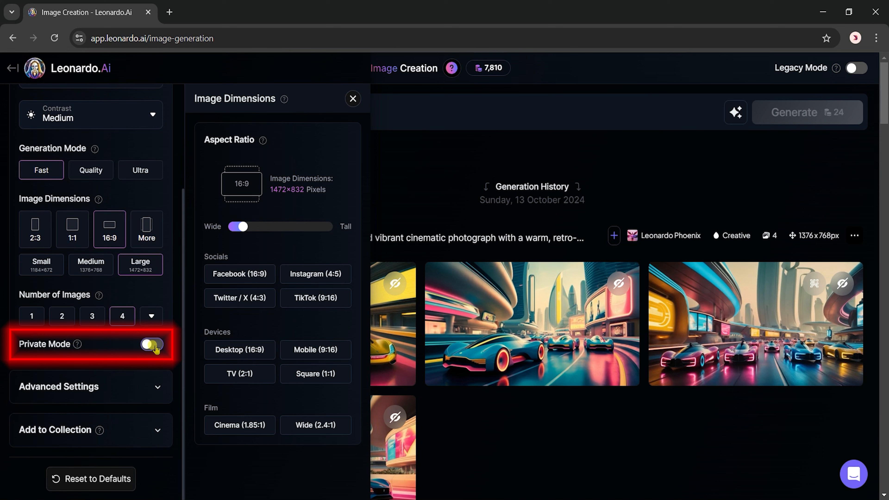
left_click(154, 346)
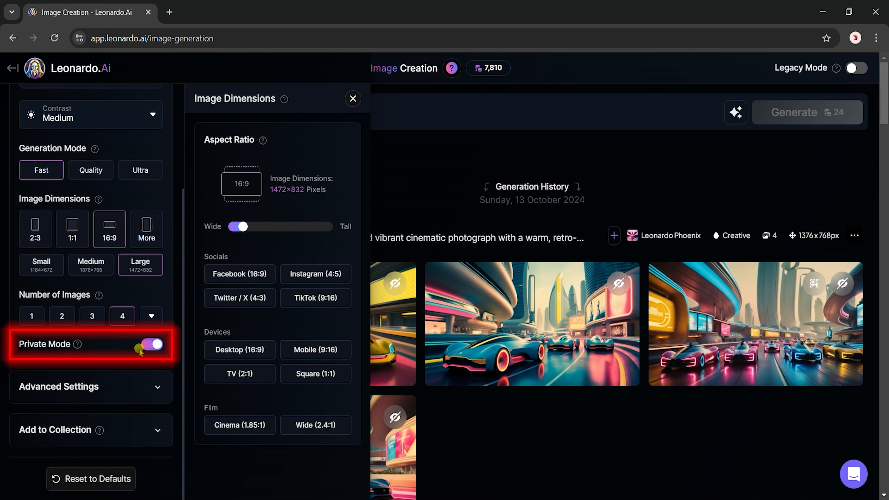
Expand the Advanced Settings and try the Negative Prompt option, switching it on and off again.
left_click(105, 386)
scroll(112, 324, "down", 5)
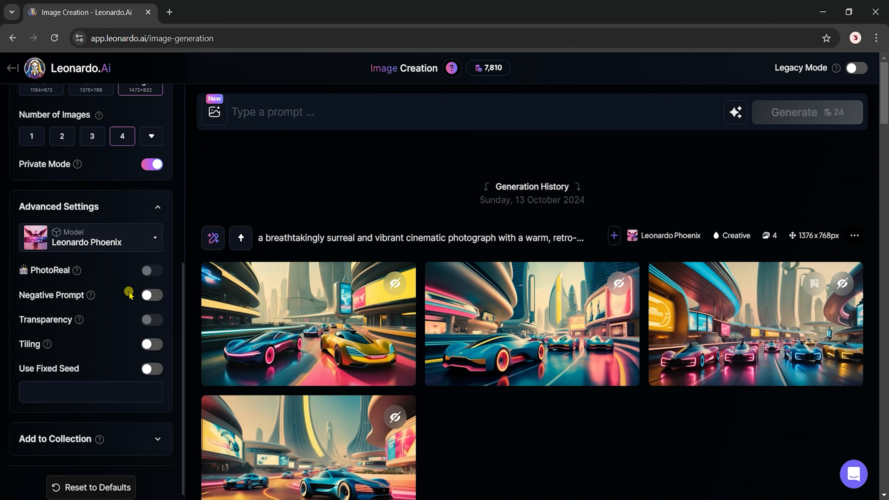
left_click(152, 295)
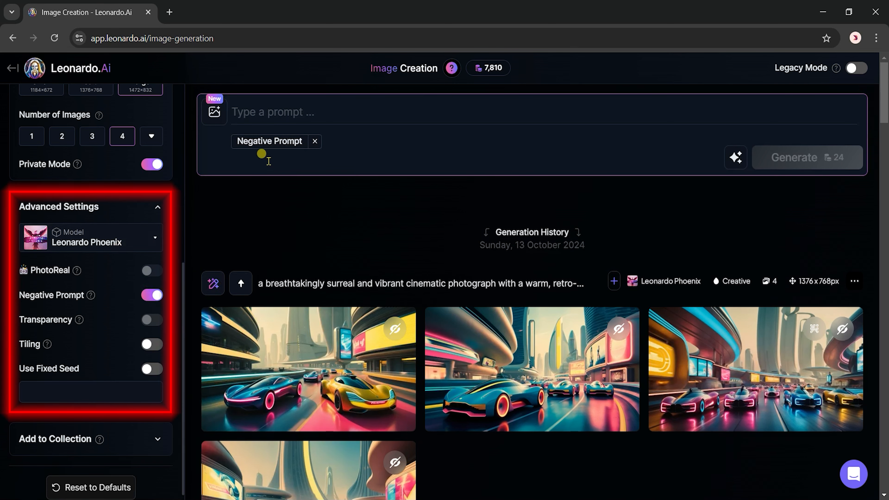
left_click(261, 111)
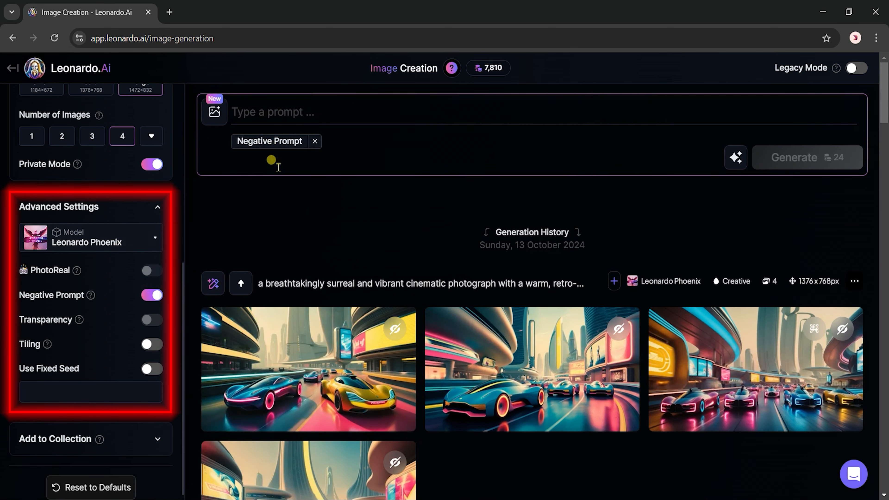
left_click(271, 160)
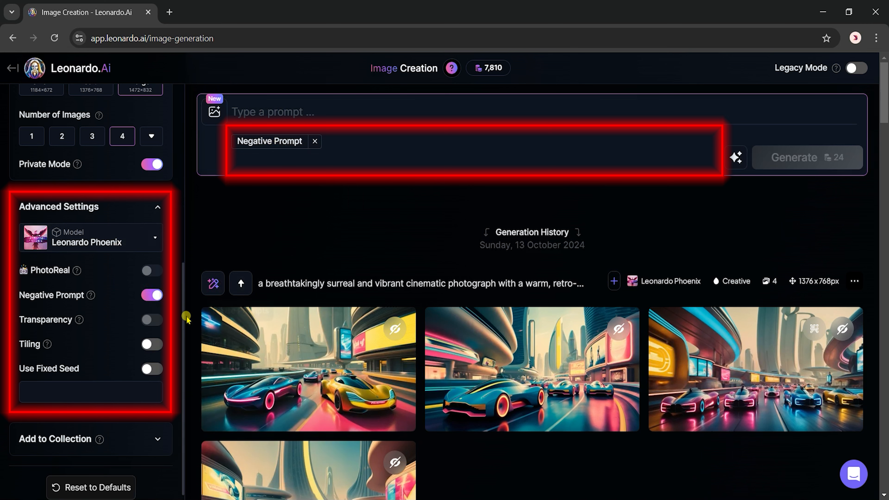
left_click(150, 295)
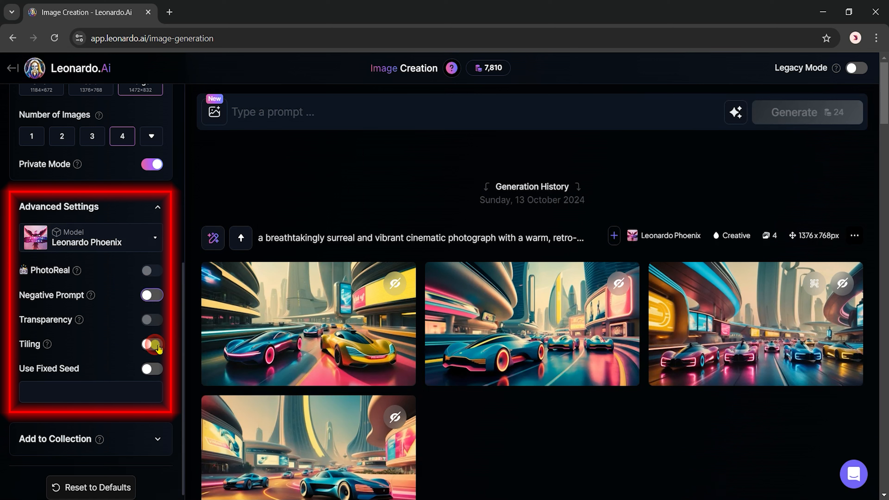
Try the Tiling and Use Fixed Seed options, switching each on and off again.
left_click(153, 344)
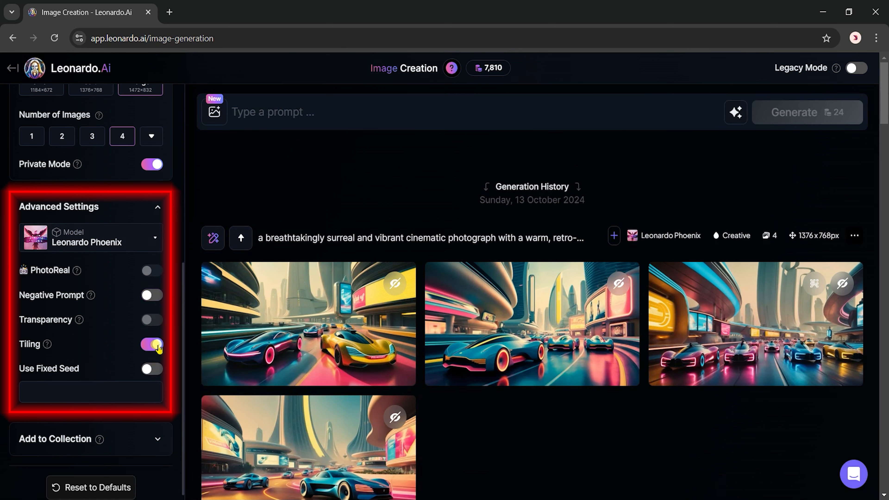
left_click(154, 345)
left_click(156, 369)
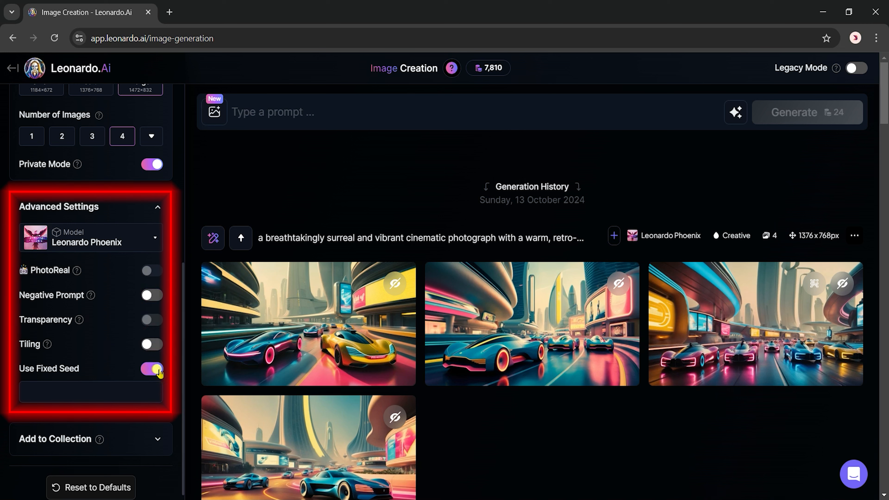
left_click(156, 369)
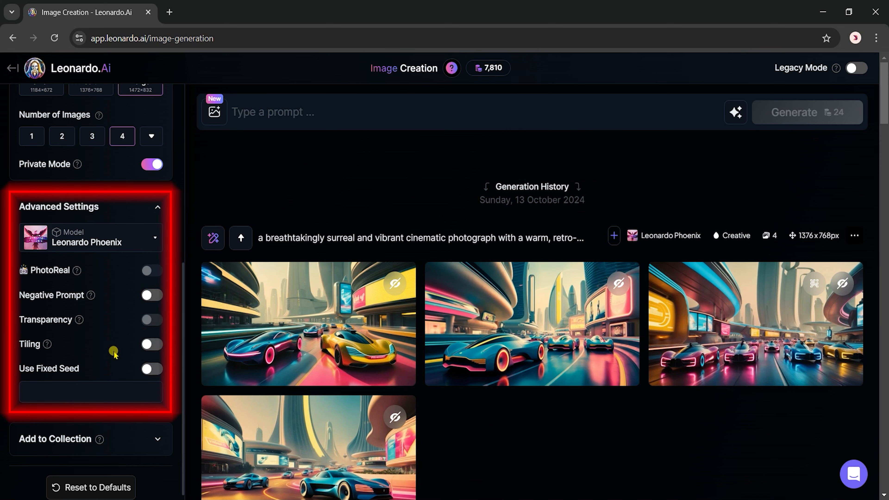
Expand Add to Collection, review its search and new-collection options, and collapse it again.
left_click(145, 440)
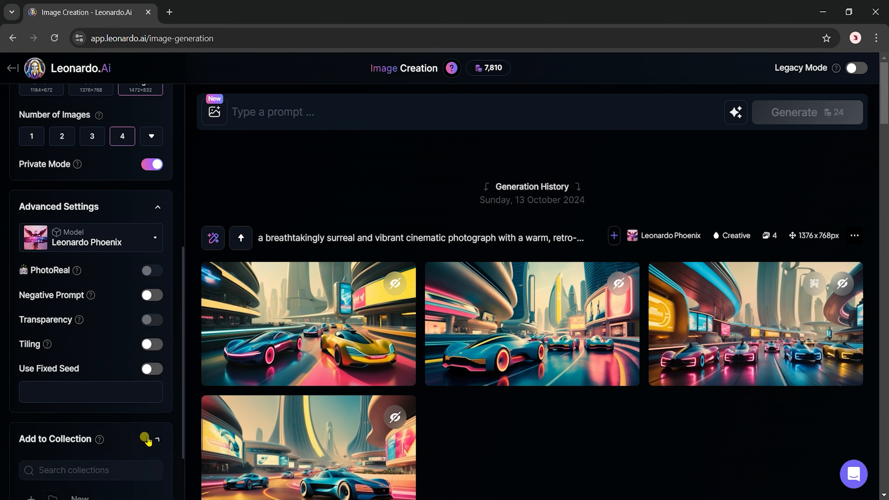
scroll(140, 428, "down", 1)
scroll(140, 428, "down", 3)
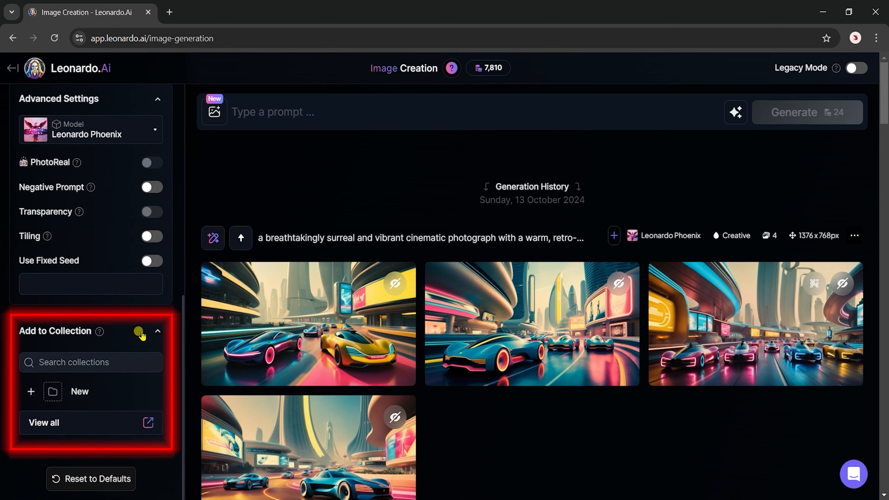
left_click(158, 331)
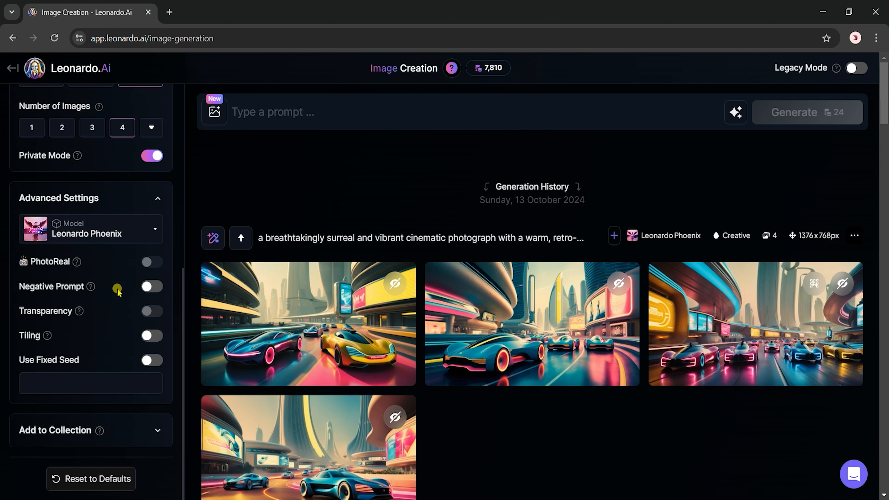
Generate images from the prompt "Portrait of a orc in medieval war field, intense war zone, dusty & muddy background".
type("Portrait of a orc in")
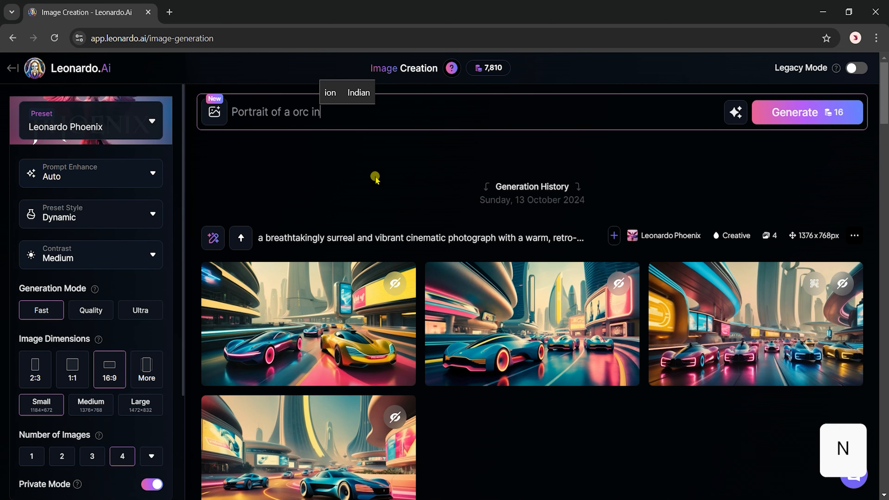
type(" medieval war field")
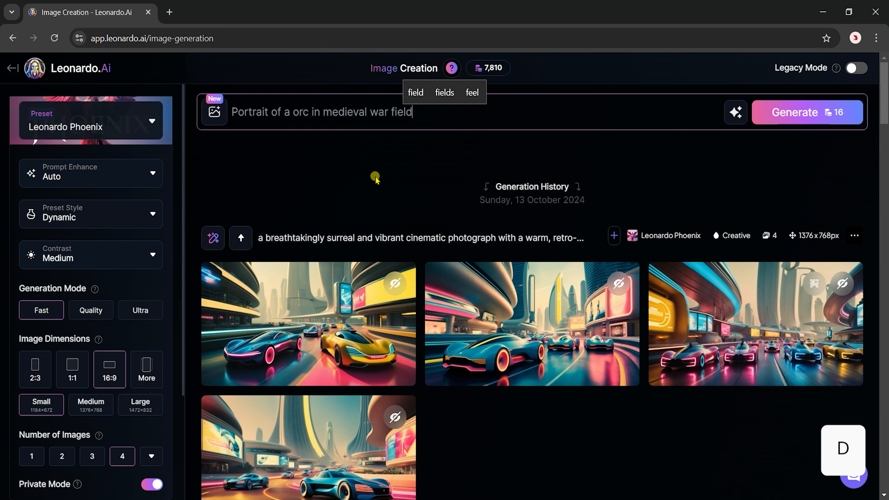
type(", int")
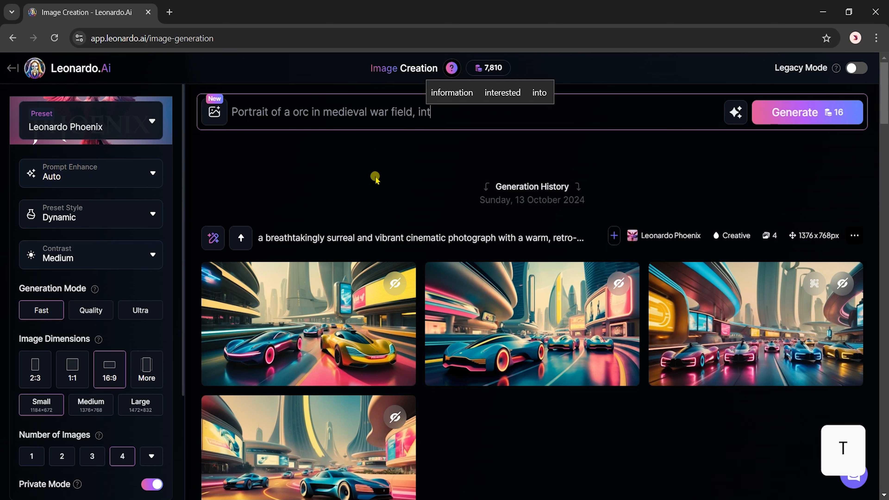
type("ense war zone,")
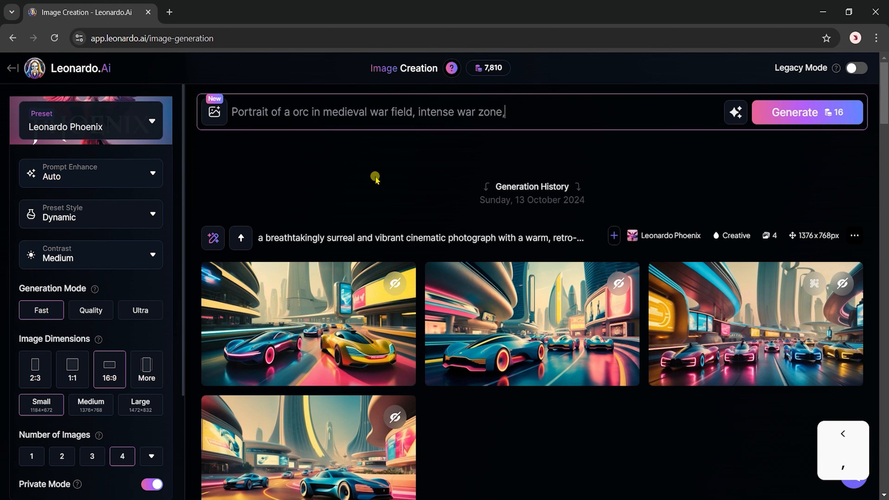
type(" dusty & muddy back")
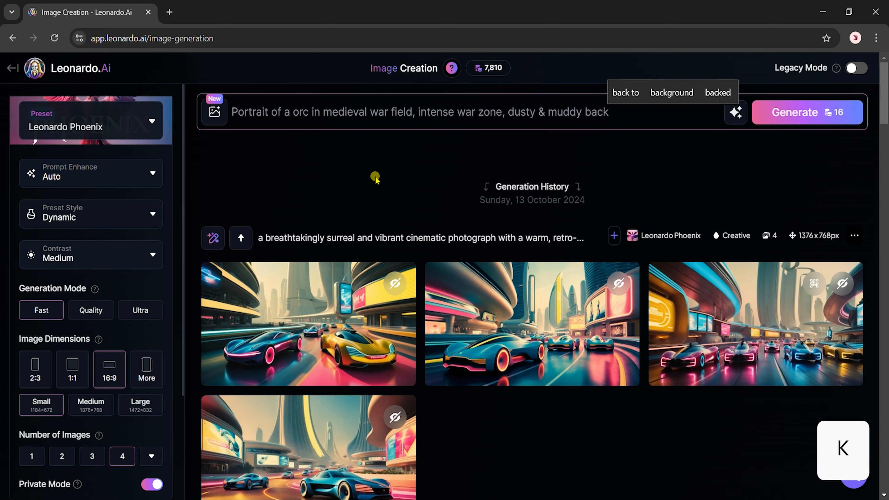
type("ground")
left_click(795, 119)
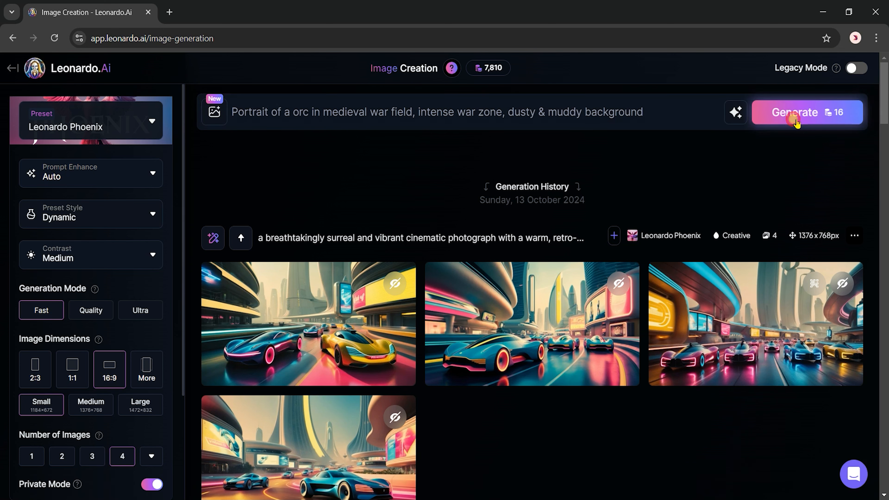
left_click(795, 121)
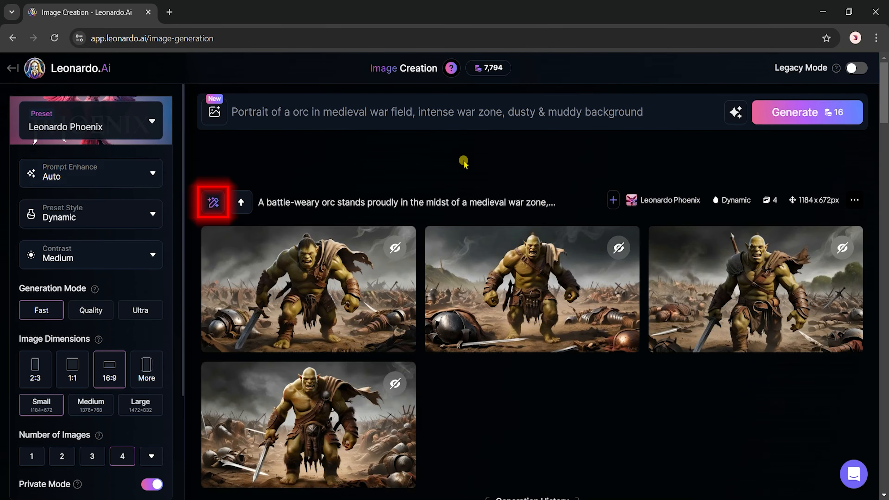
Regenerate the orc images through Edit with AI using the instruction "make the orc color red" and a fixed seed.
left_click(214, 197)
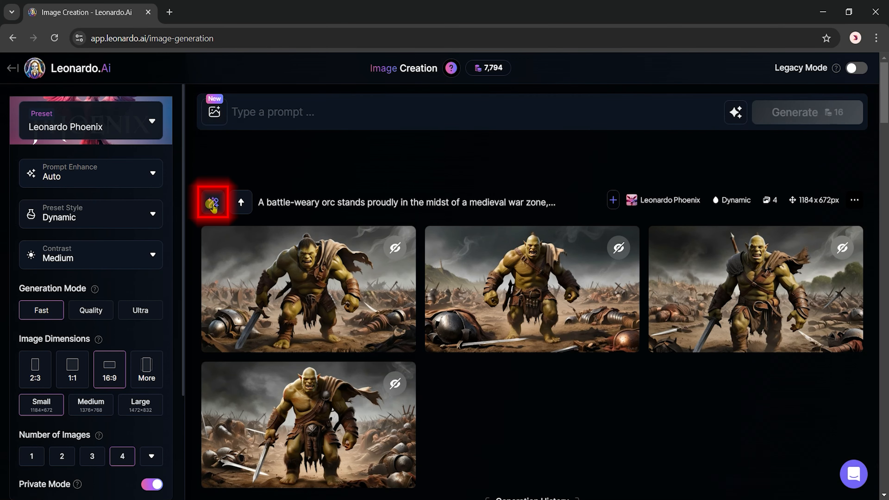
left_click(212, 205)
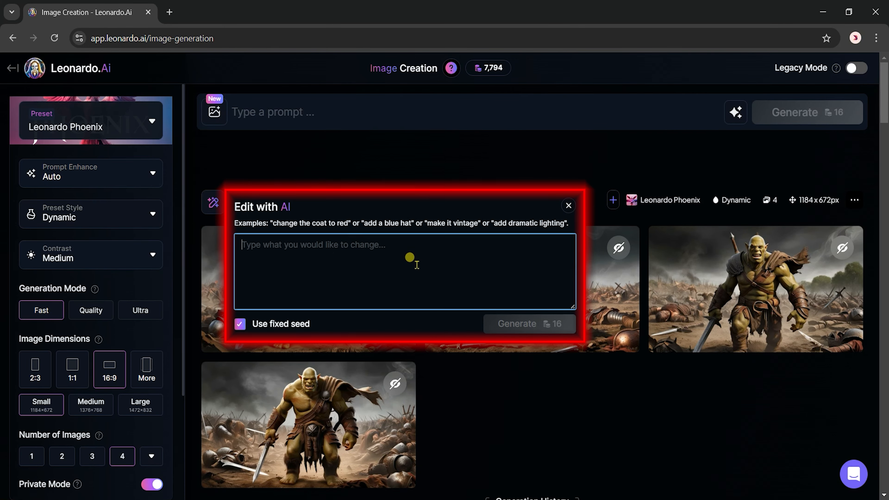
type("make the ")
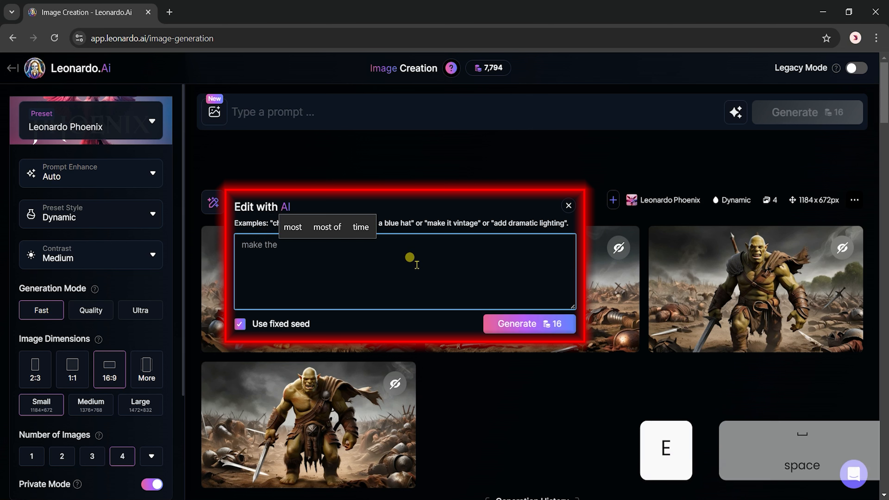
type("orc")
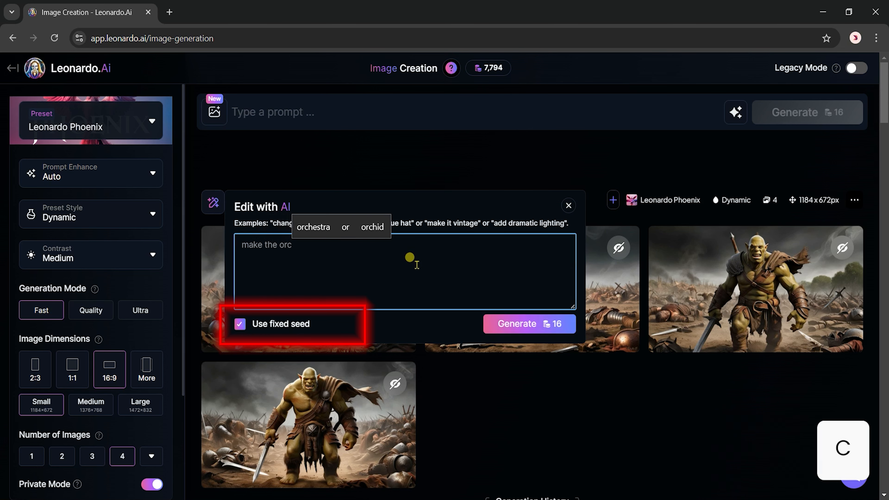
type(" color ")
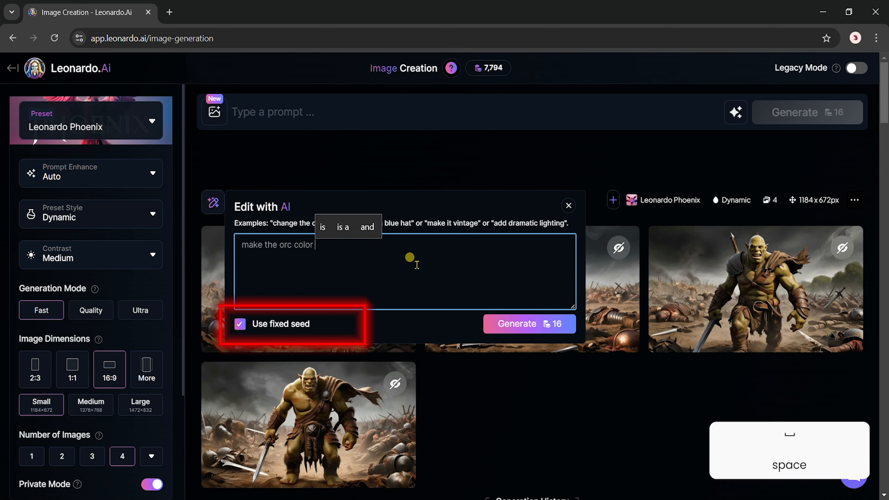
type("red")
left_click(513, 322)
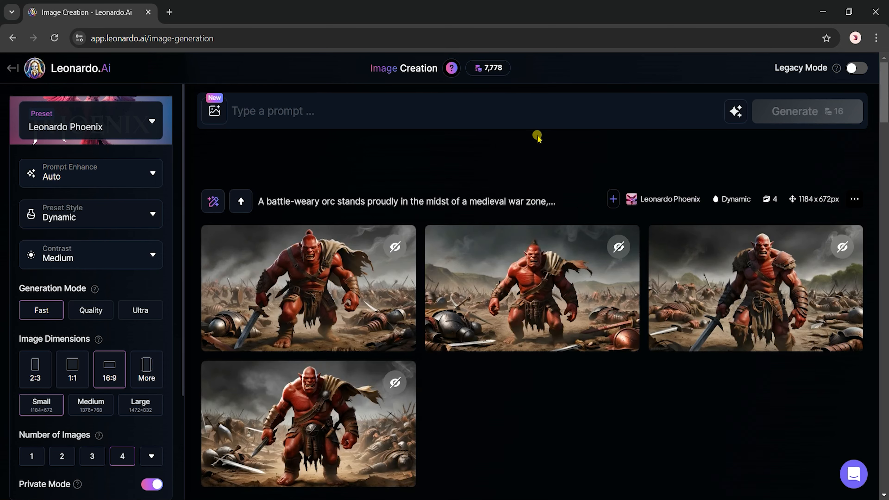
Look over the red orc images and unzoom the first one.
scroll(536, 136, "down", 6)
scroll(664, 280, "up", 3)
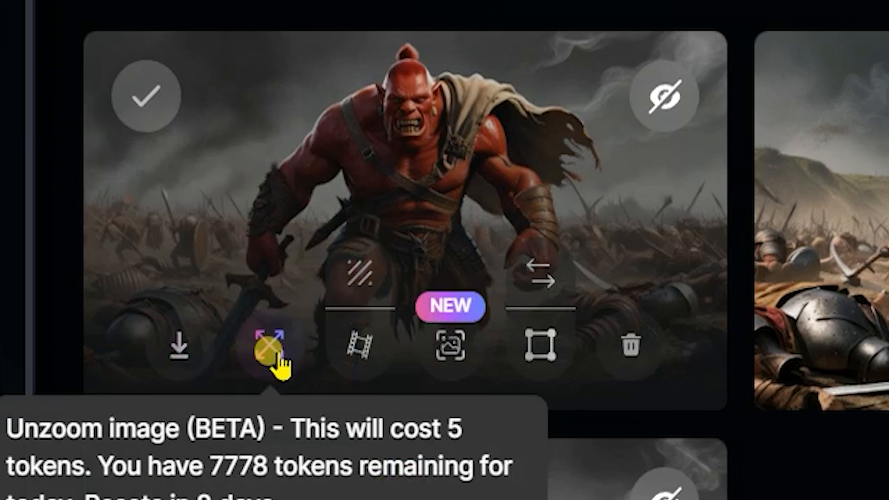
left_click(277, 354)
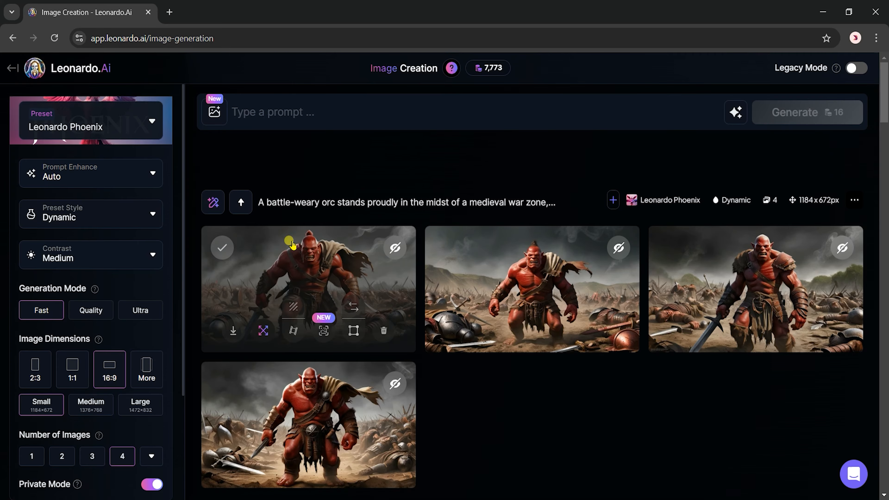
left_click(348, 102)
left_click(242, 454)
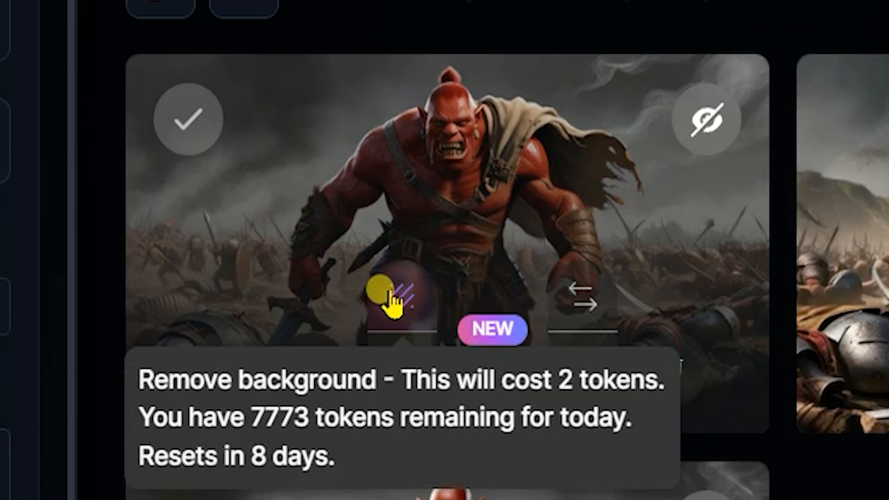
Remove the background from the first red orc image.
left_click(409, 295)
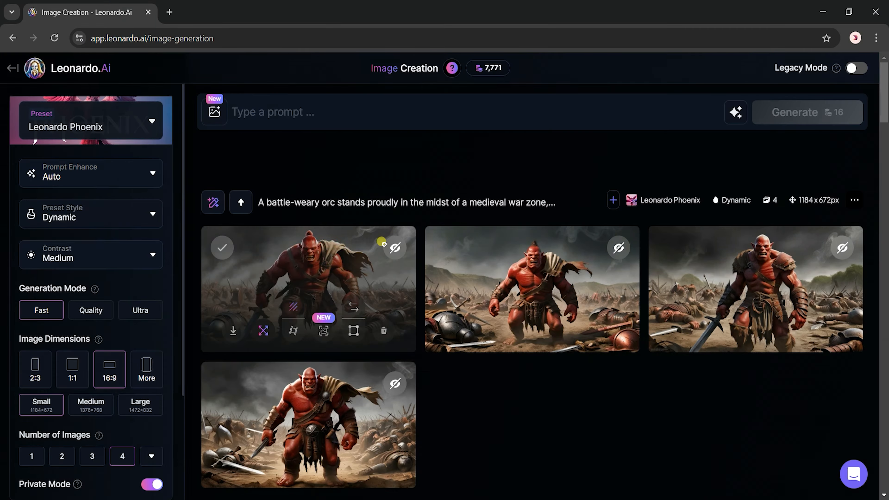
View the No Background version of the first red orc image, then return to the generated images.
left_click(381, 242)
left_click(362, 454)
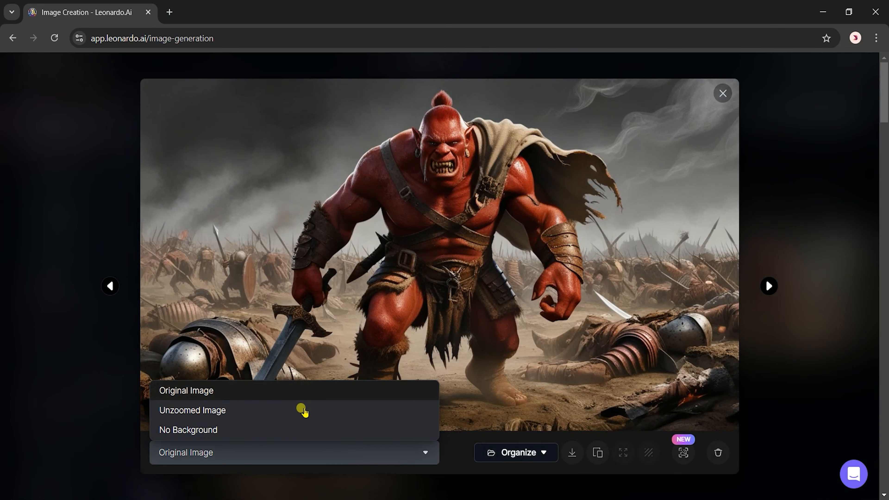
left_click(254, 430)
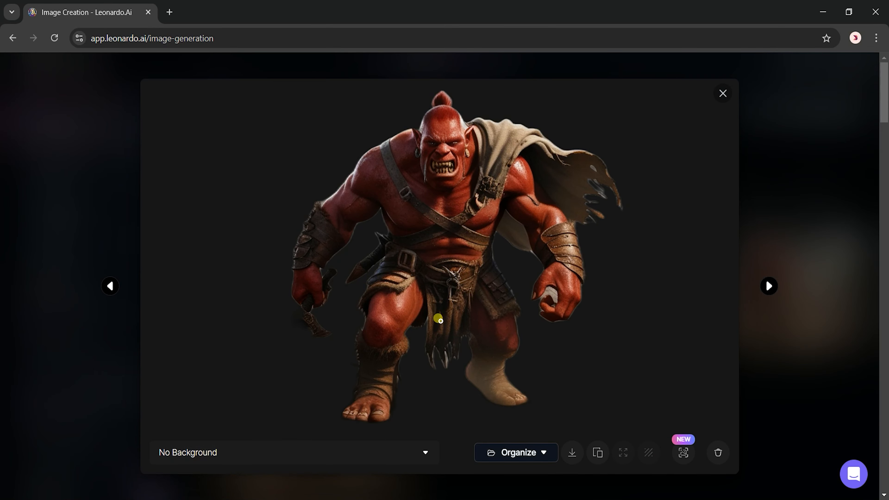
left_click(725, 94)
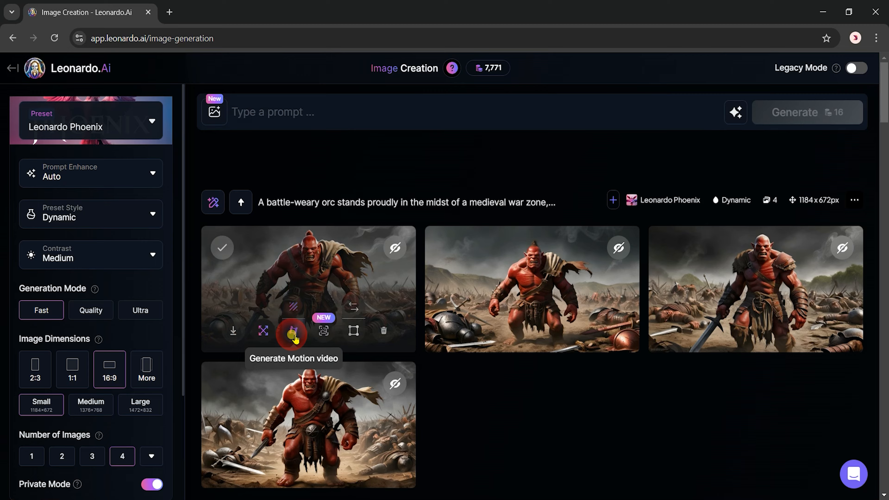
Generate a motion video from the first red orc image with Motion Strength 5 and open the resulting video.
left_click(374, 354)
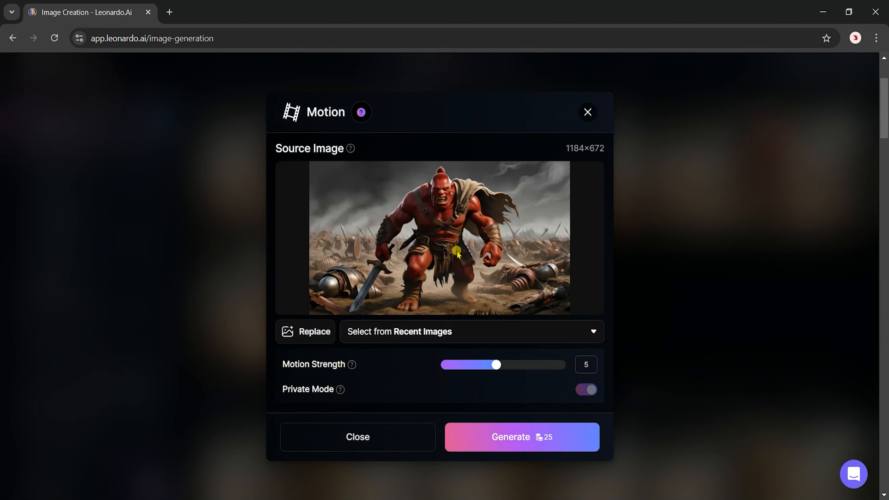
left_click(503, 442)
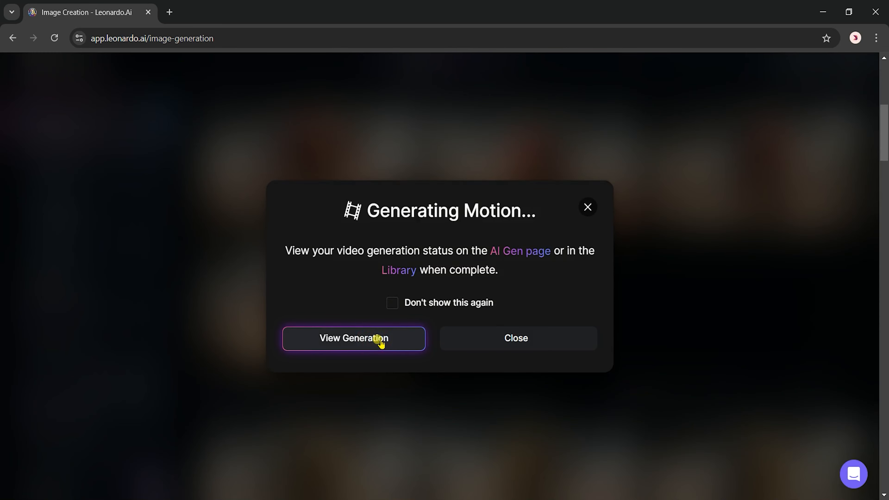
left_click(588, 207)
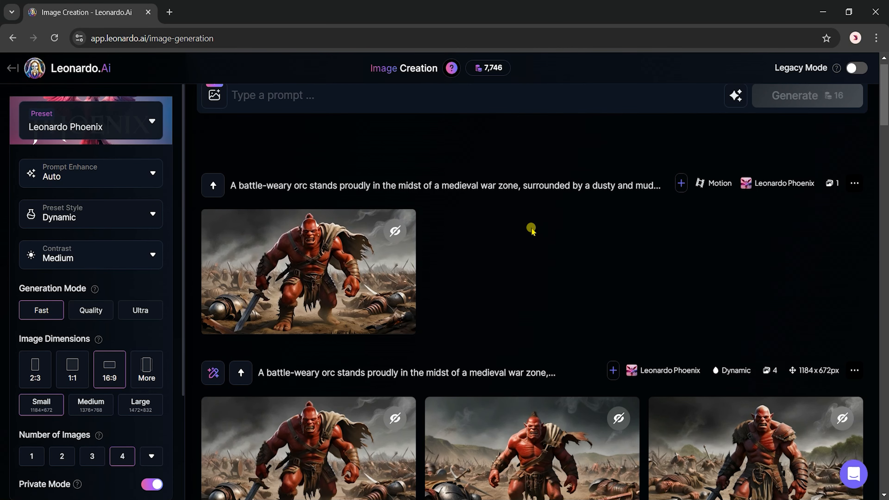
left_click(382, 279)
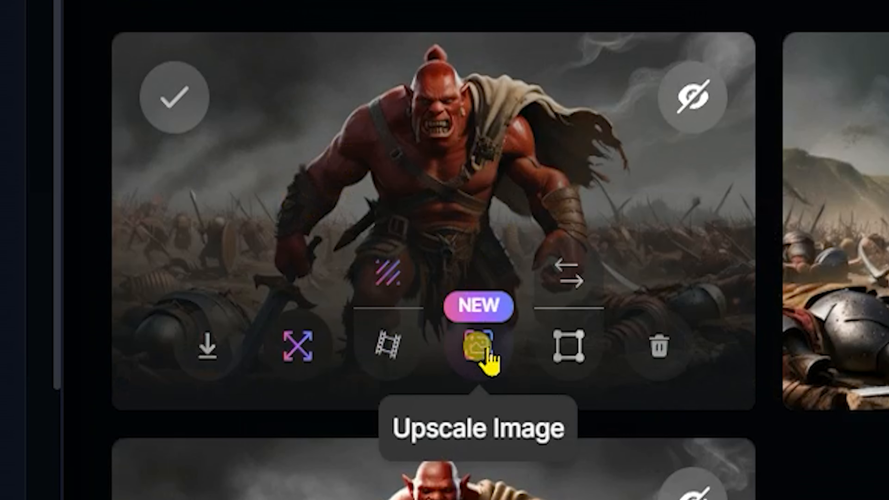
Upscale the first red orc image in Realistic style at 1.5x with Creativity Strength 3, Details Contrast 7 and Similarity 7, and view the result.
left_click(486, 355)
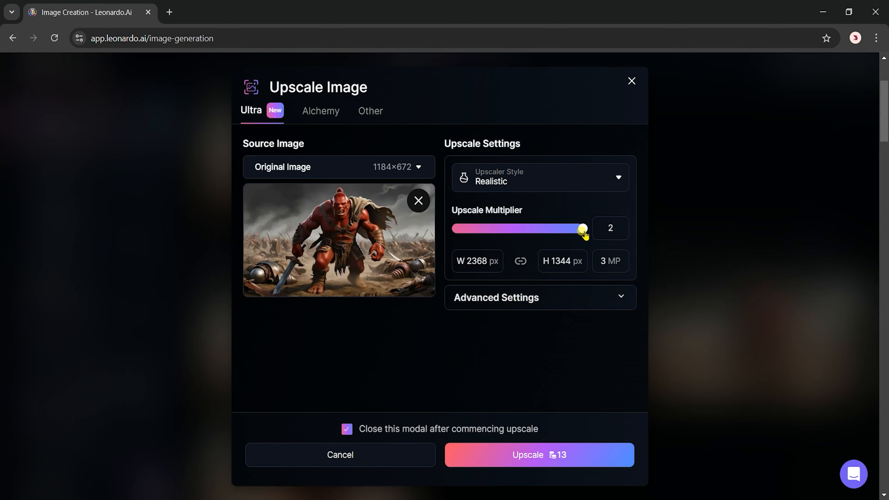
mouse_move(582, 229)
left_mouse_down()
mouse_move(477, 231)
mouse_move(585, 231)
left_mouse_up()
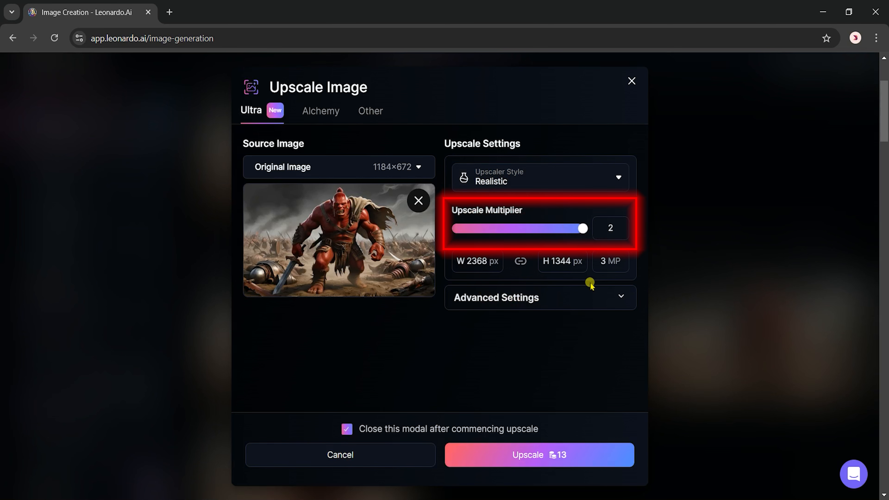
left_click(600, 311)
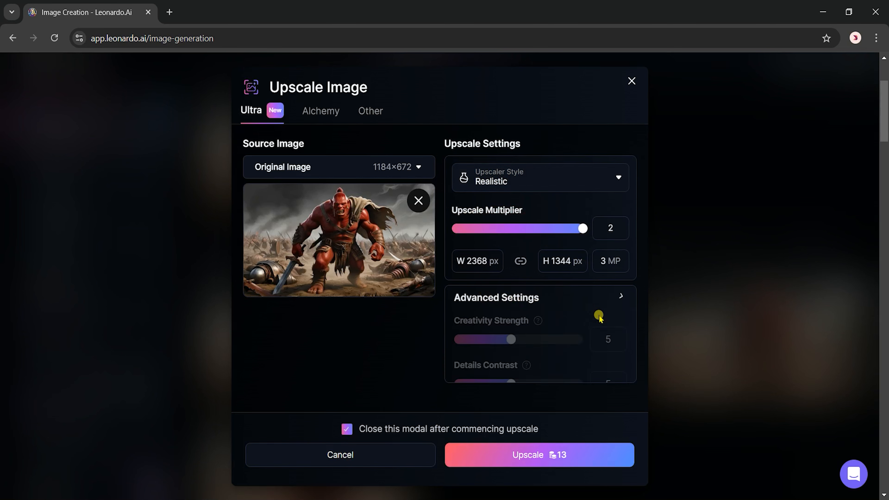
scroll(598, 294, "down", 1)
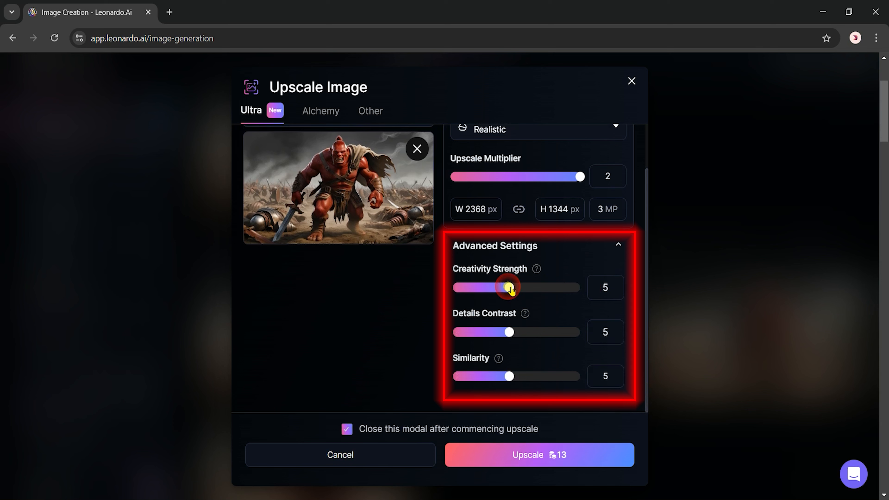
mouse_move(508, 287)
left_mouse_down()
mouse_move(494, 288)
mouse_move(511, 288)
left_mouse_up()
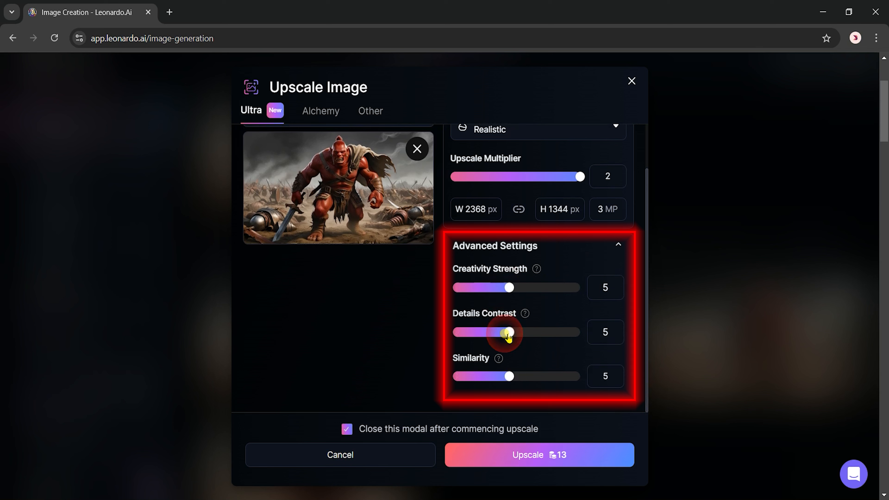
left_click_drag(508, 332, 496, 333)
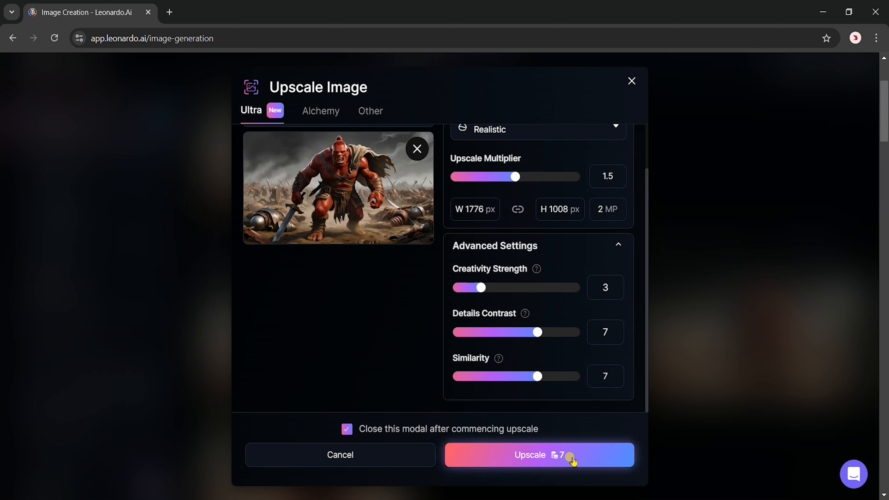
left_click(570, 457)
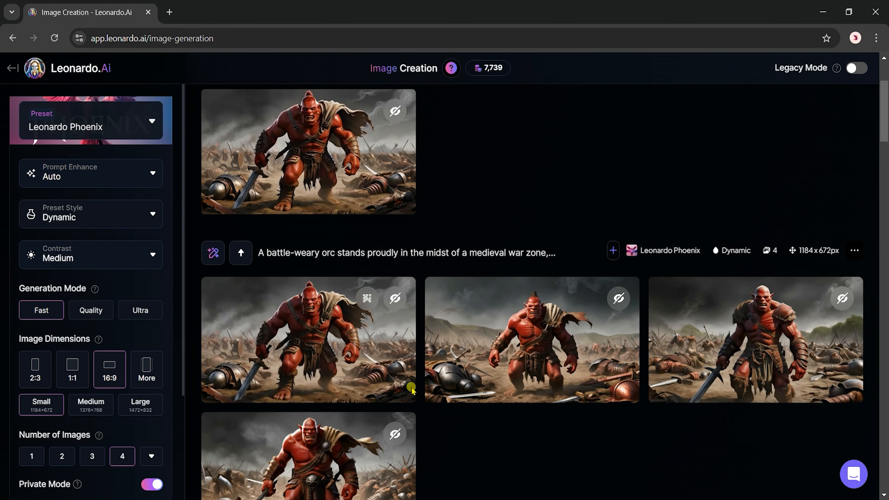
left_click(401, 324)
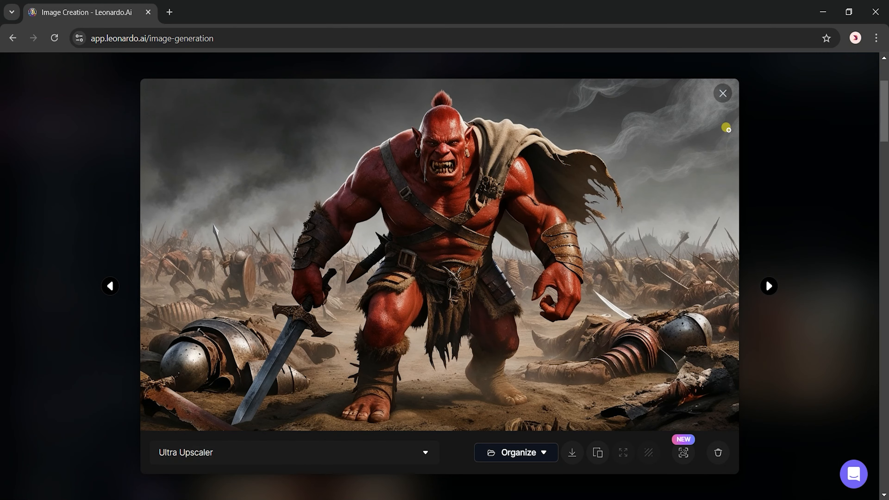
left_click(723, 92)
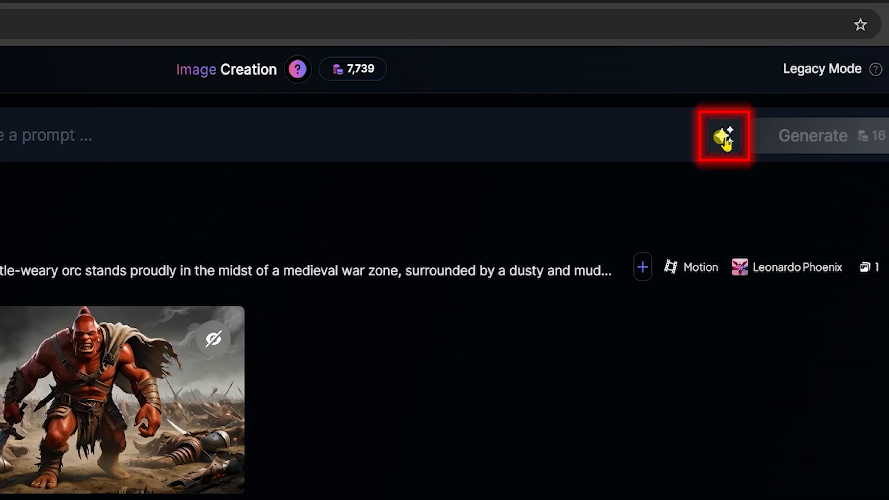
Create a new random prompt with AI and look at the Edit With AI option without changing the prompt.
left_click(721, 141)
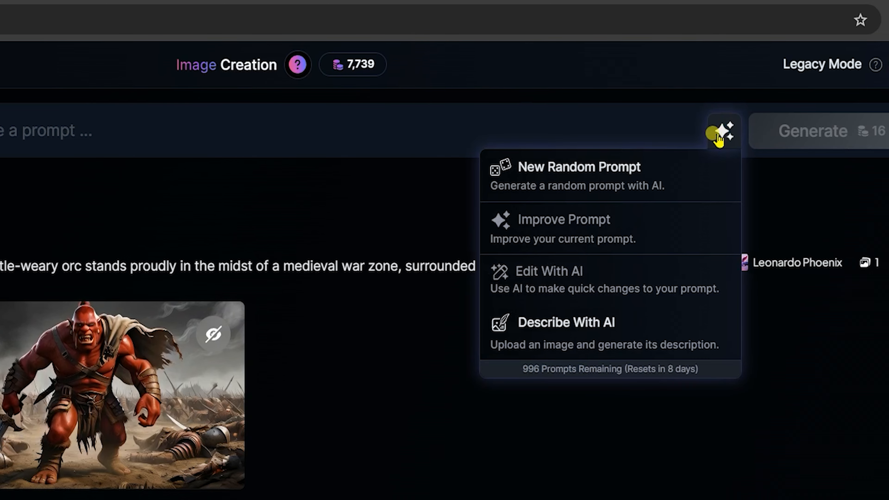
left_click(521, 171)
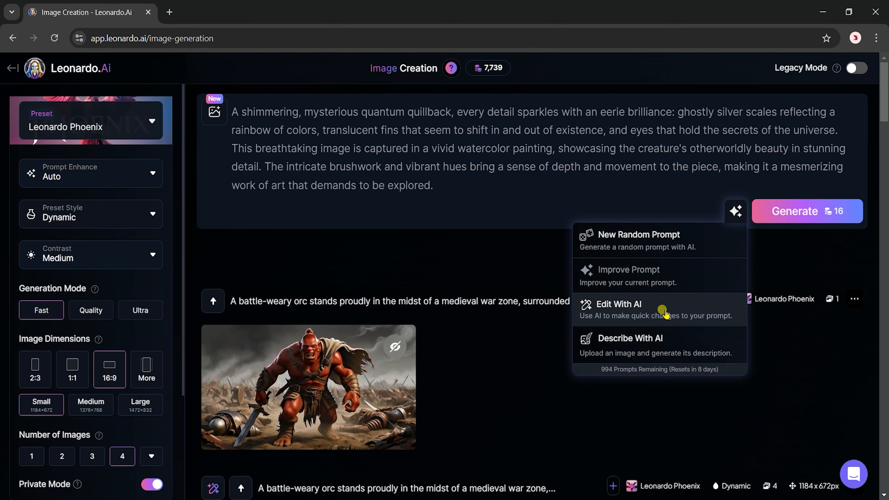
left_click(660, 312)
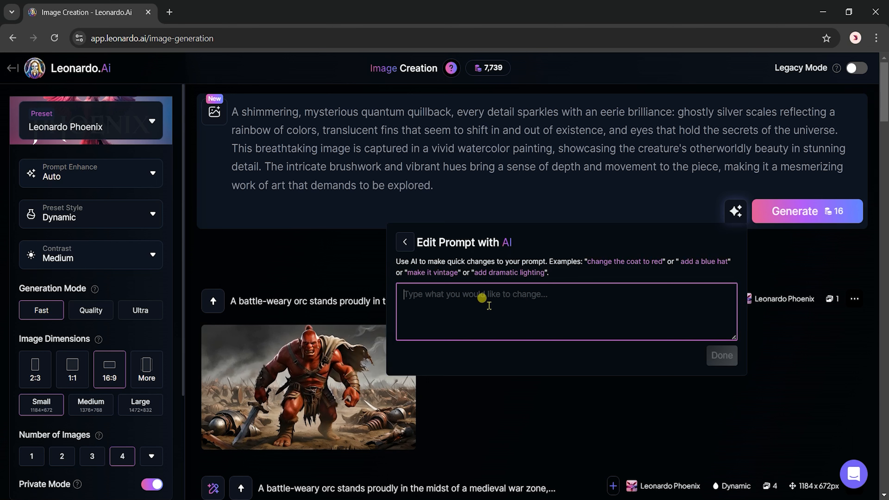
left_click(405, 242)
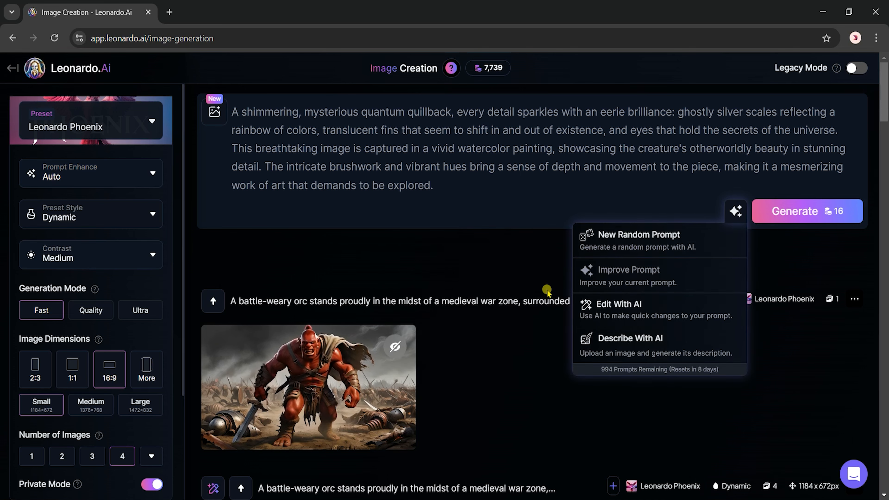
Try Describe With AI on an uploaded portrait of a blonde woman in armor and clear the prompt.
left_click(690, 344)
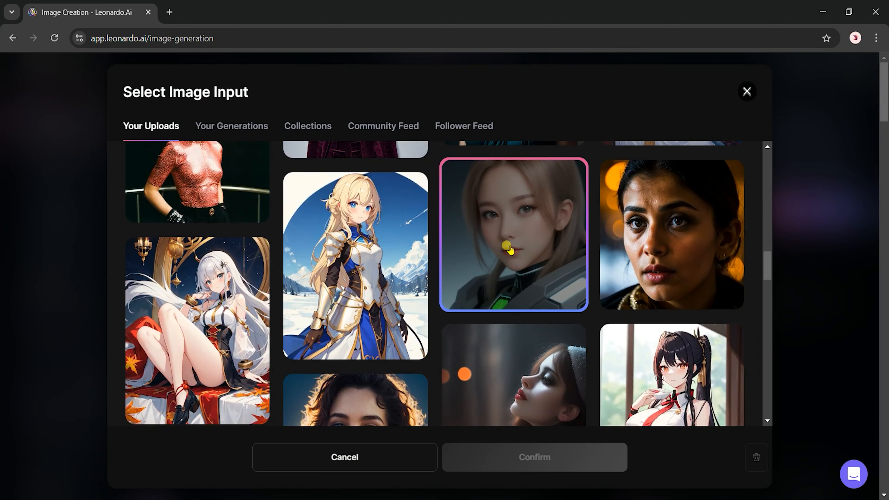
left_click(509, 249)
left_click(508, 455)
key("BackSpace")
scroll(557, 219, "down", 10)
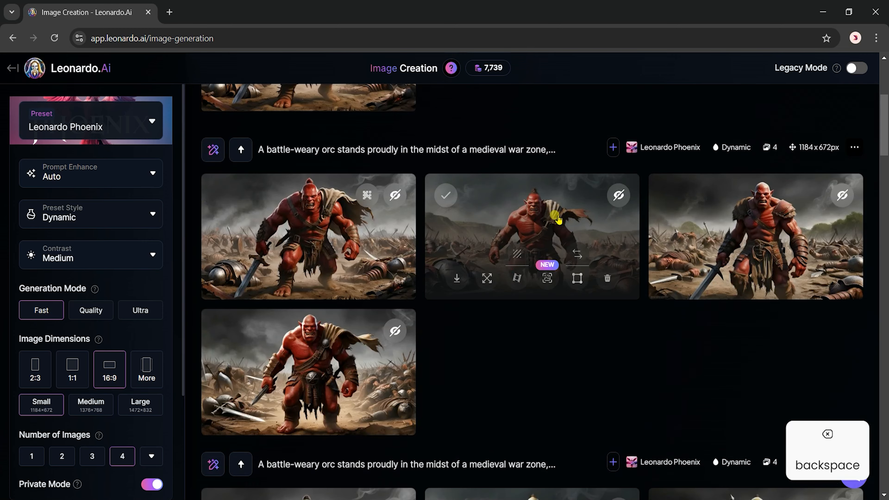
scroll(558, 220, "up", 6)
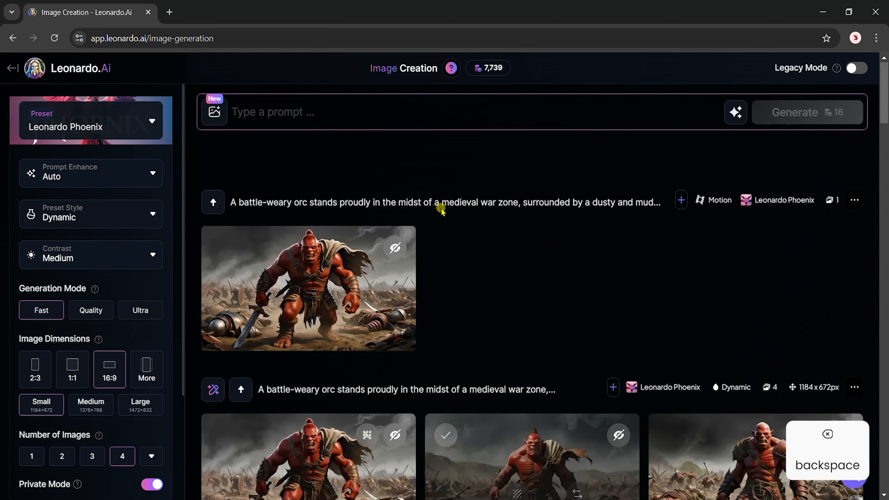
Look through the Image Guidance options and the Elements section for the Leonardo Phoenix preset.
left_click(213, 115)
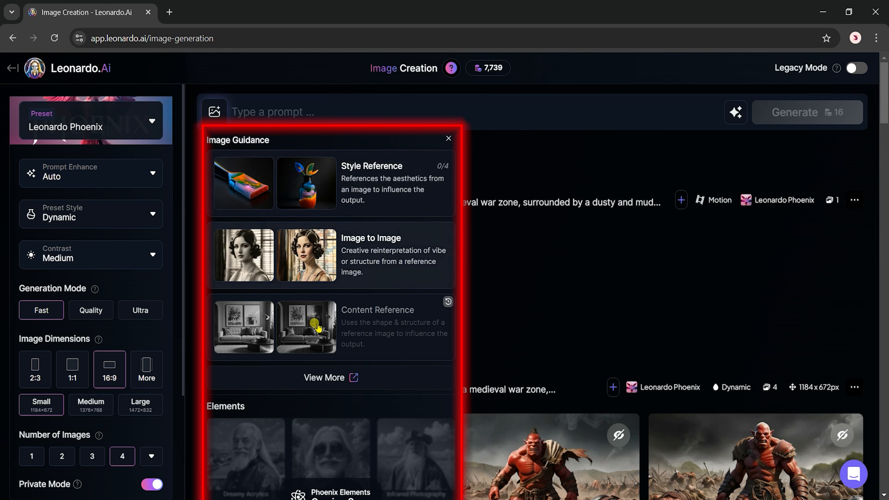
mouse_move(390, 326)
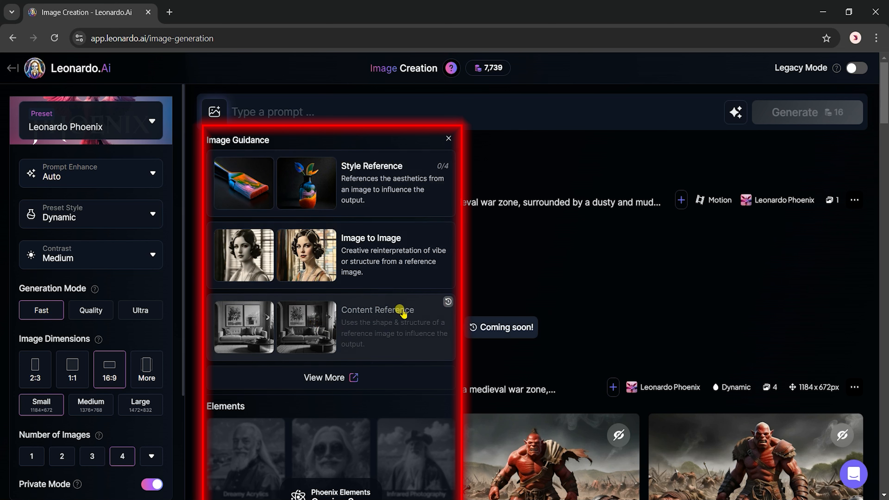
scroll(392, 318, "down", 3)
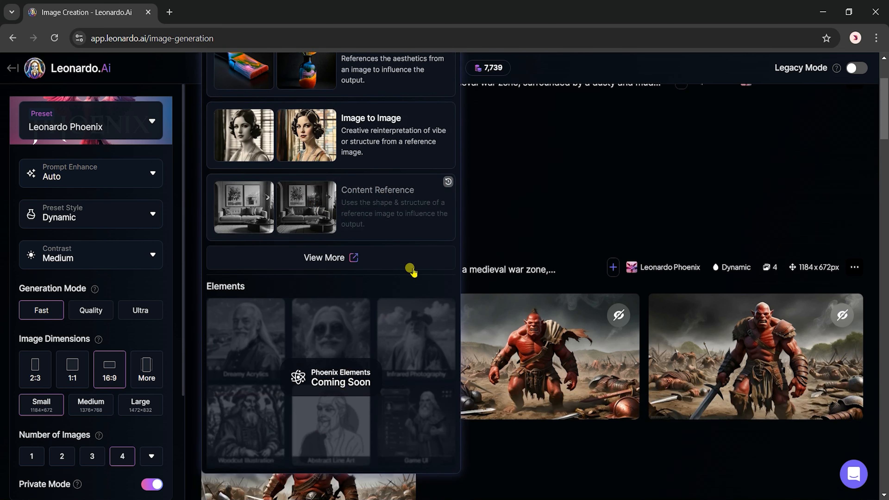
scroll(410, 271, "up", 2)
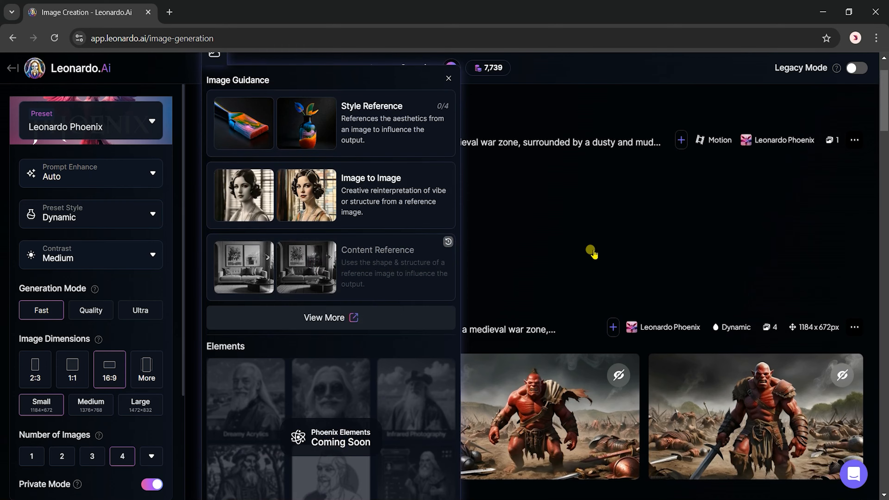
left_click(592, 251)
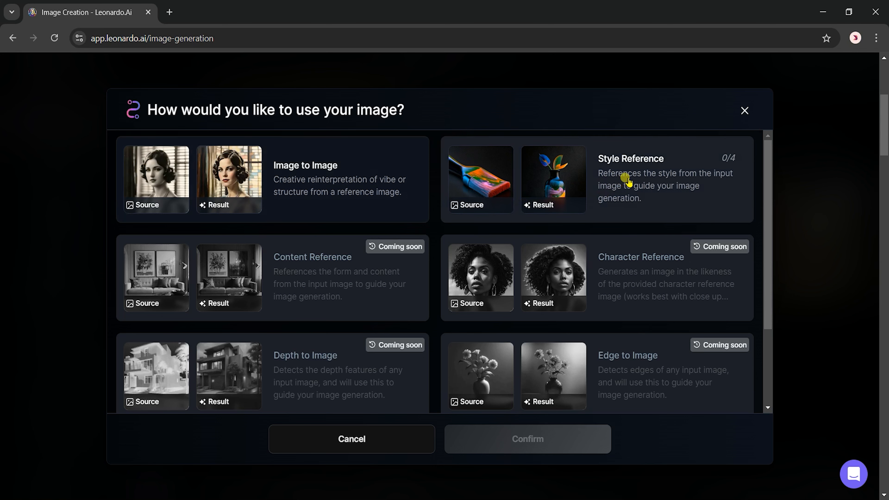
Add the uploaded anime portrait with red and blue braided hair as a Style Reference and set its strength to High.
left_click(621, 194)
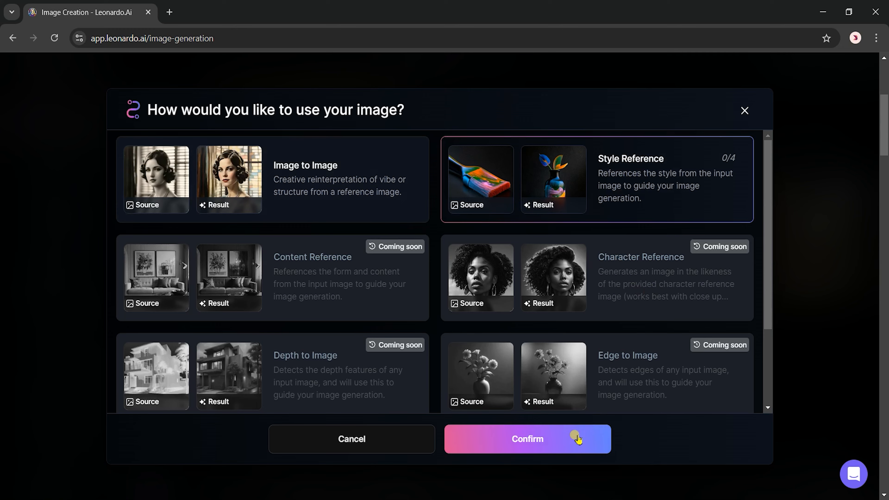
left_click(567, 446)
scroll(629, 232, "down", 10)
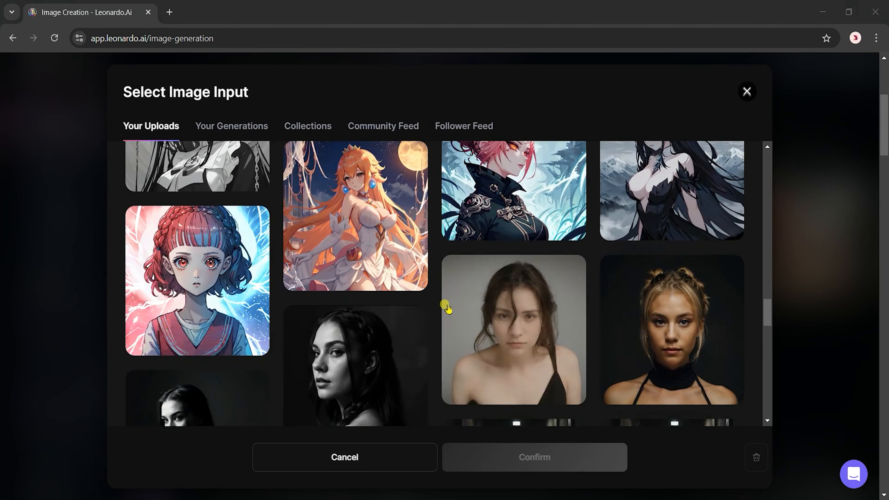
left_click(219, 192)
left_click(525, 456)
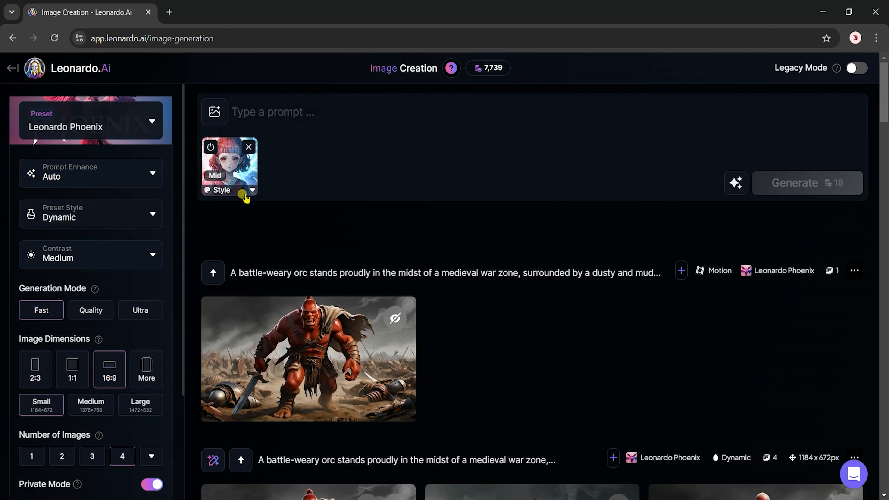
left_click(242, 191)
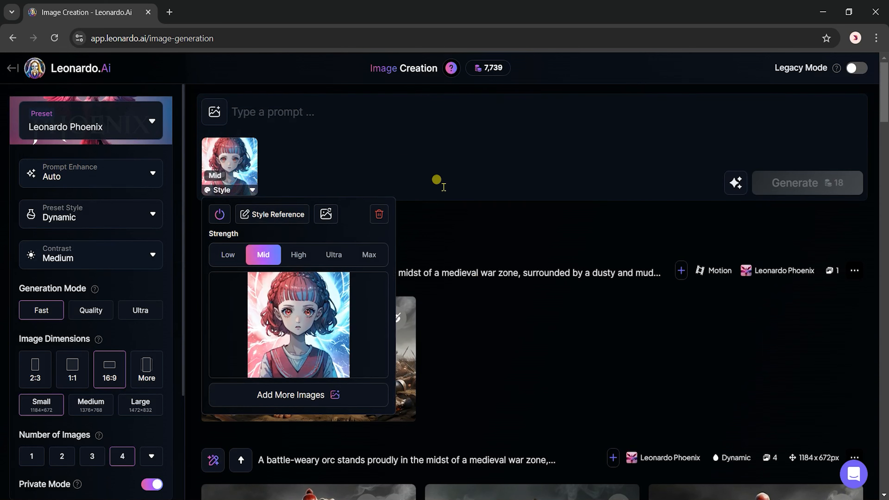
left_click(312, 255)
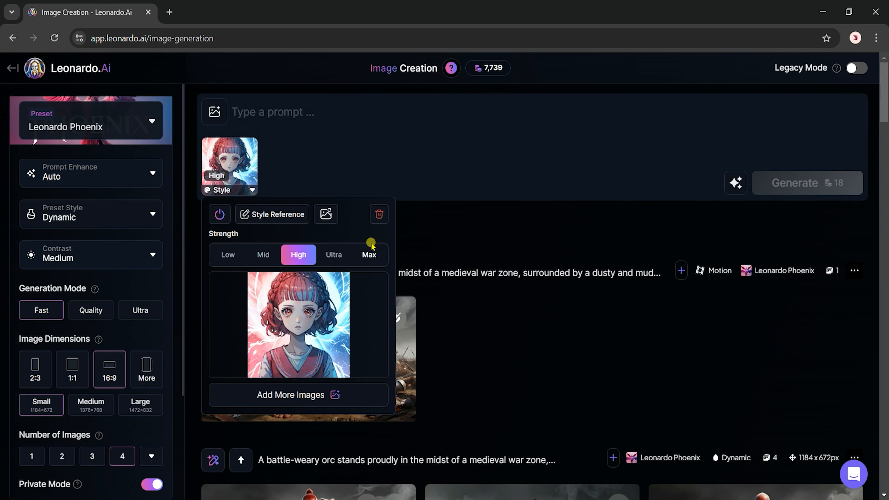
Generate four images from a prompt about a fiercely battling cosmic warrior, using the Anime preset and Anime General style.
left_click(331, 111)
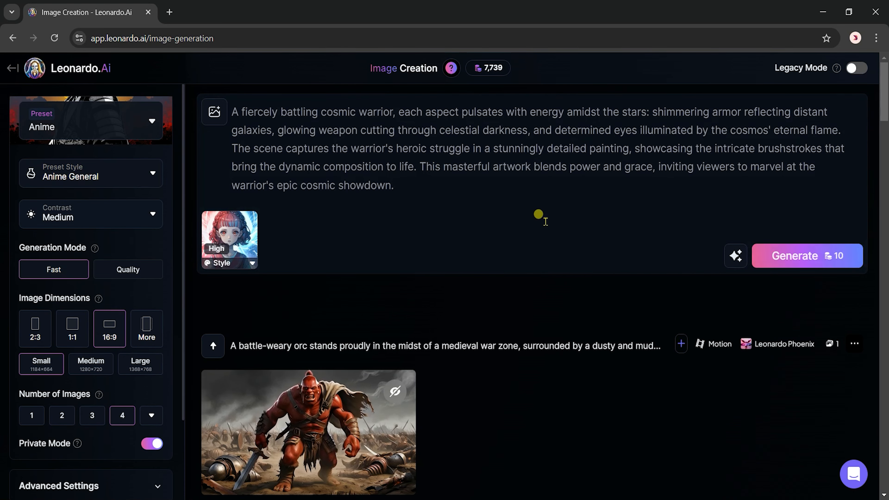
left_click(824, 260)
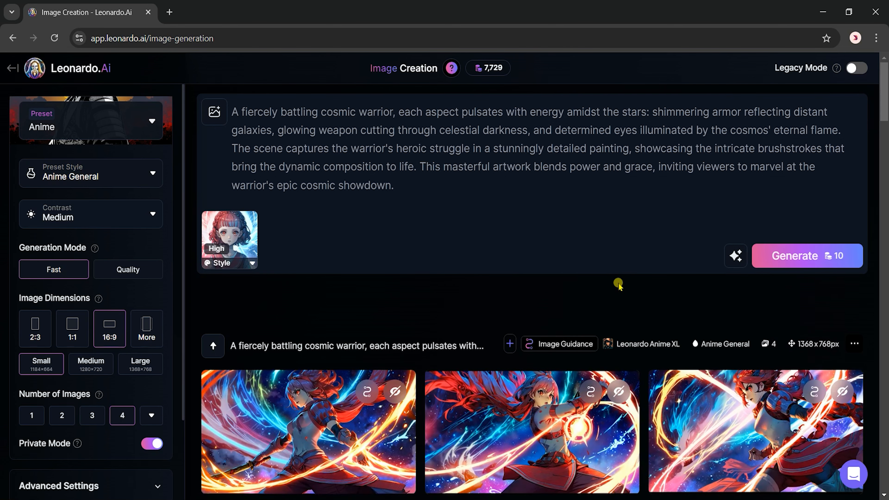
Add the generated picture of the shirtless bald man facing the camera at an angle as an Image to Image guidance input.
scroll(618, 284, "down", 5)
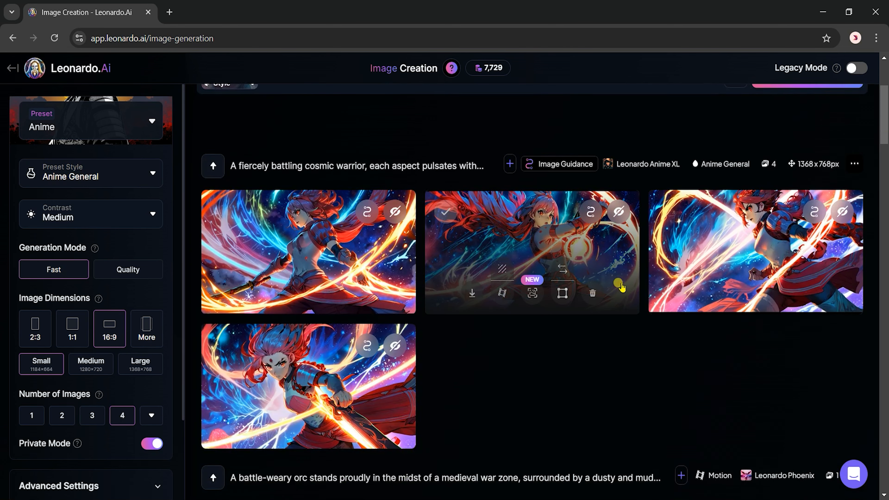
scroll(552, 363, "up", 2)
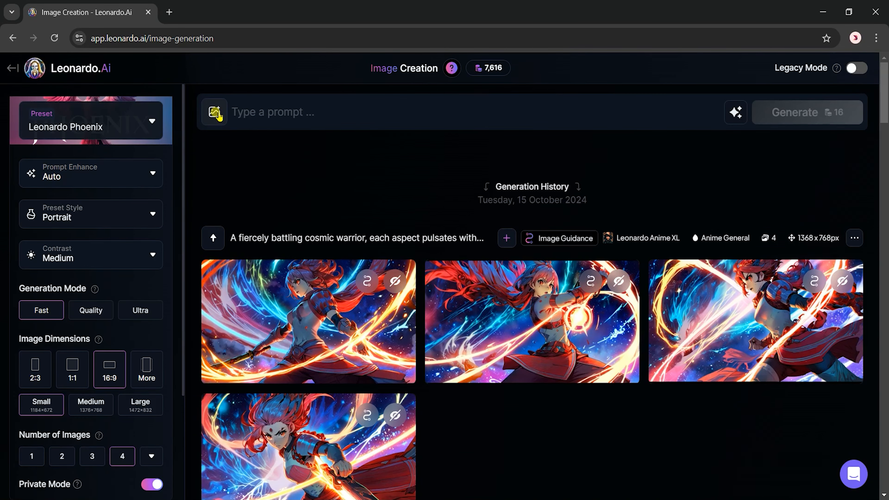
left_click(214, 112)
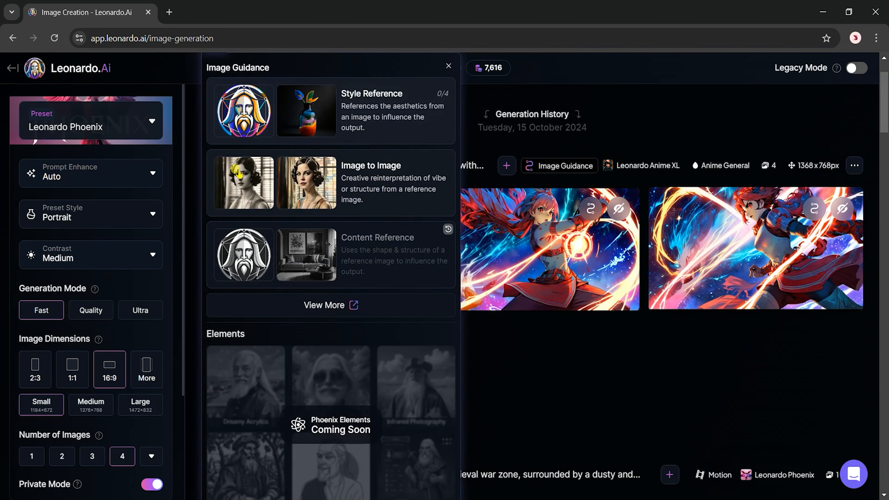
left_click(301, 187)
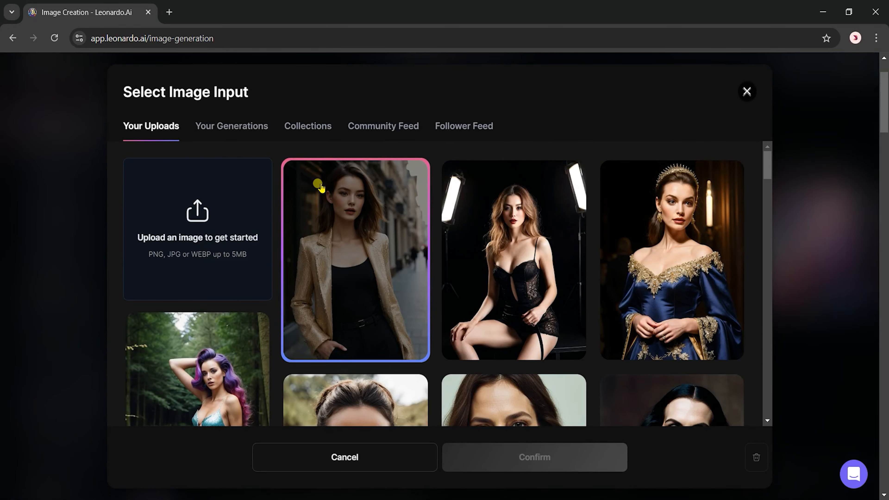
left_click(234, 127)
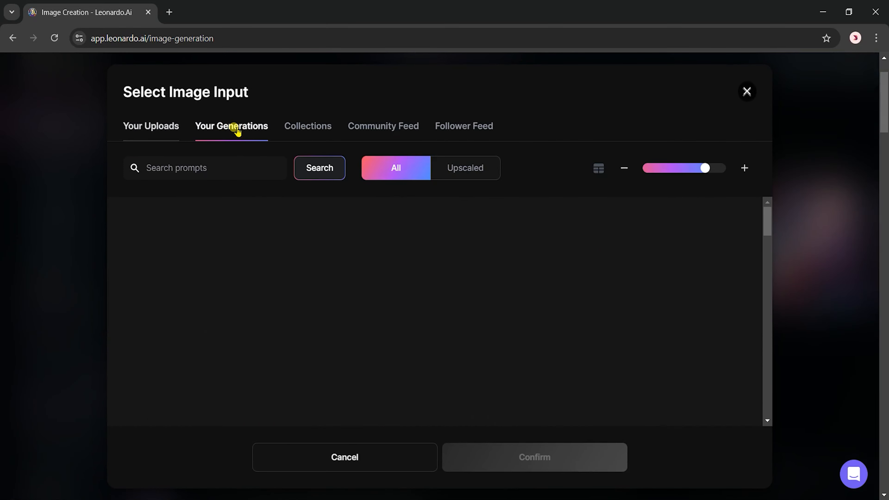
scroll(392, 254, "down", 9)
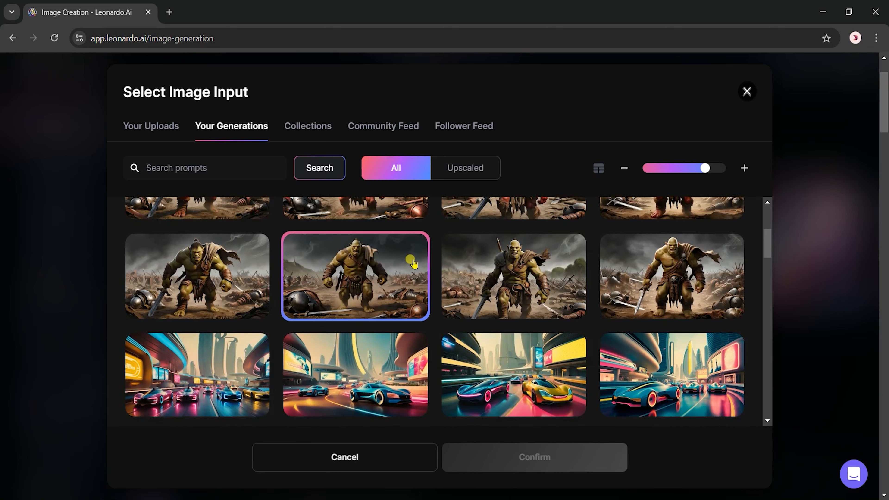
scroll(411, 261, "down", 5)
left_click(198, 362)
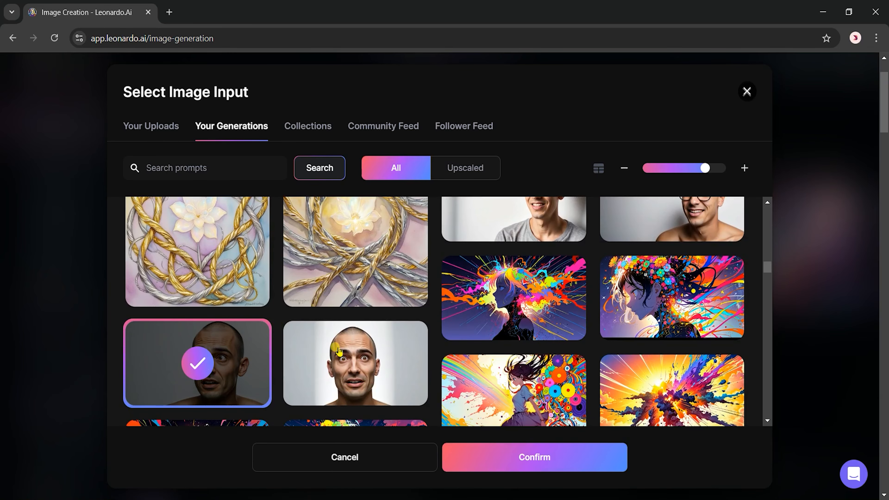
left_click(551, 465)
Enter the prompt "A man eating pizza", improve it with AI, and generate four images from it.
left_click(295, 121)
type("A man")
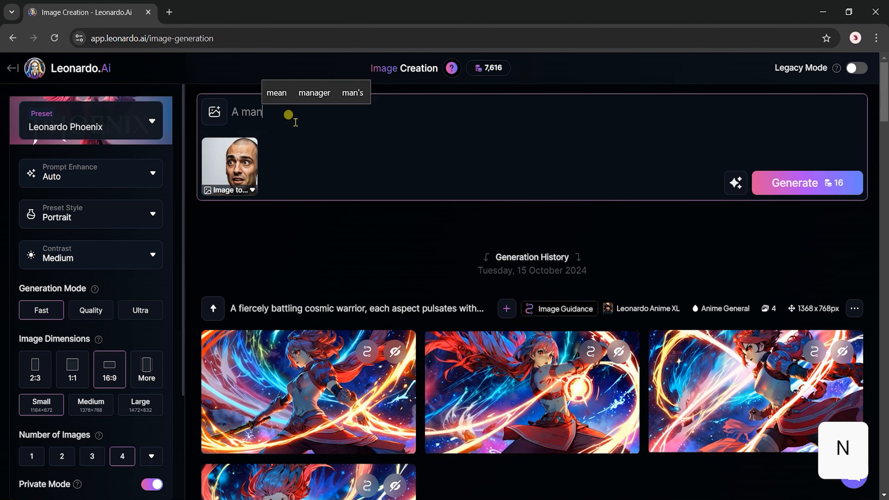
type(" eating pizza")
left_click(734, 182)
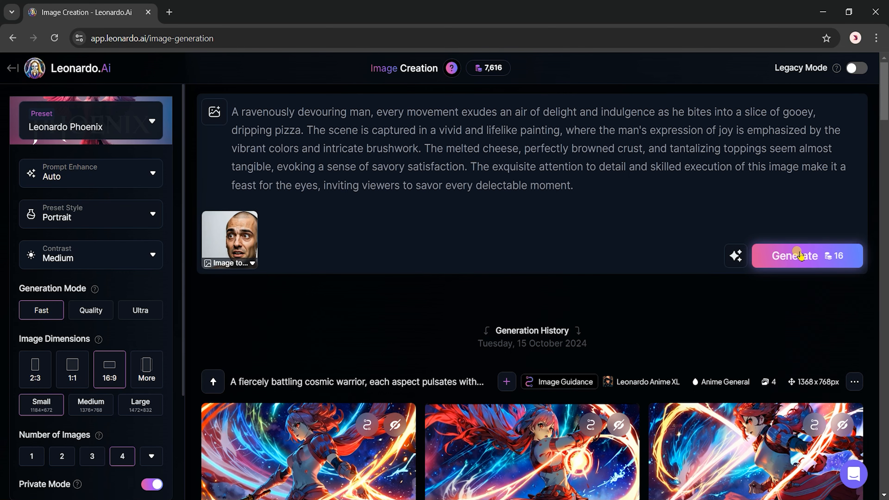
left_click(799, 254)
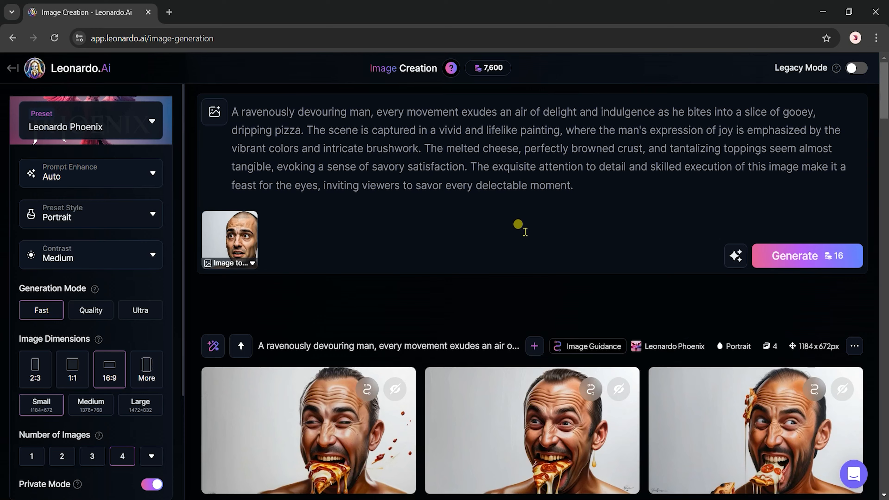
scroll(518, 224, "down", 3)
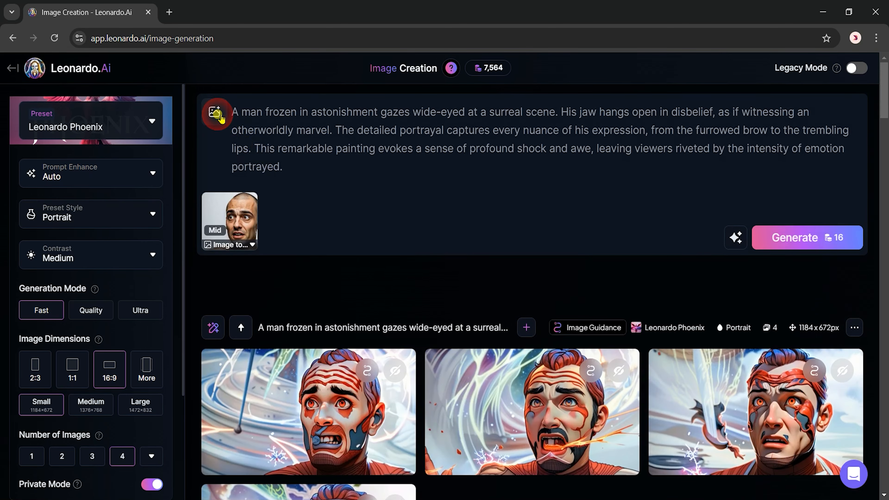
Add the Community Feed portrait of a woman with colorful balls in her hair as a Style Reference with Max strength.
left_click(214, 110)
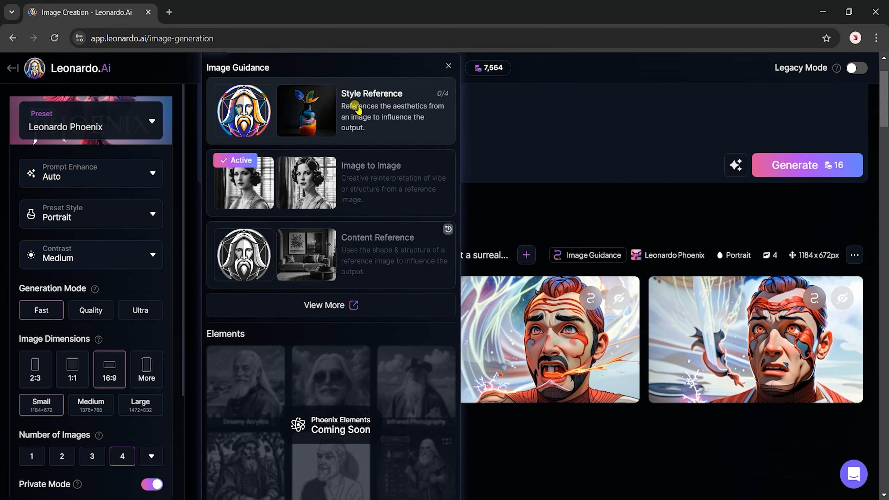
left_click(370, 107)
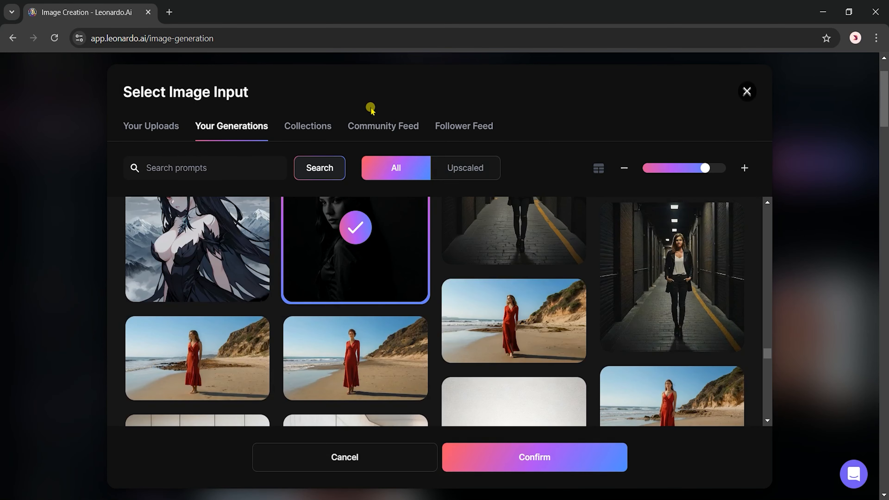
left_click(368, 126)
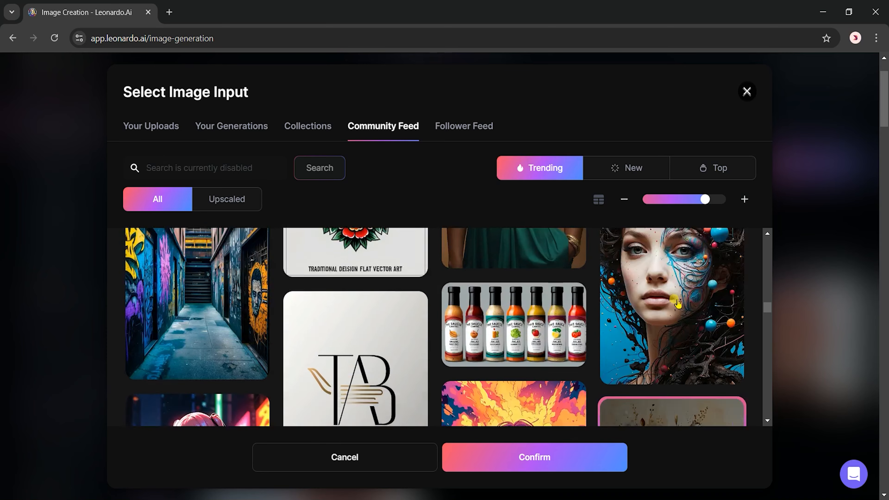
left_click(679, 302)
left_click(570, 459)
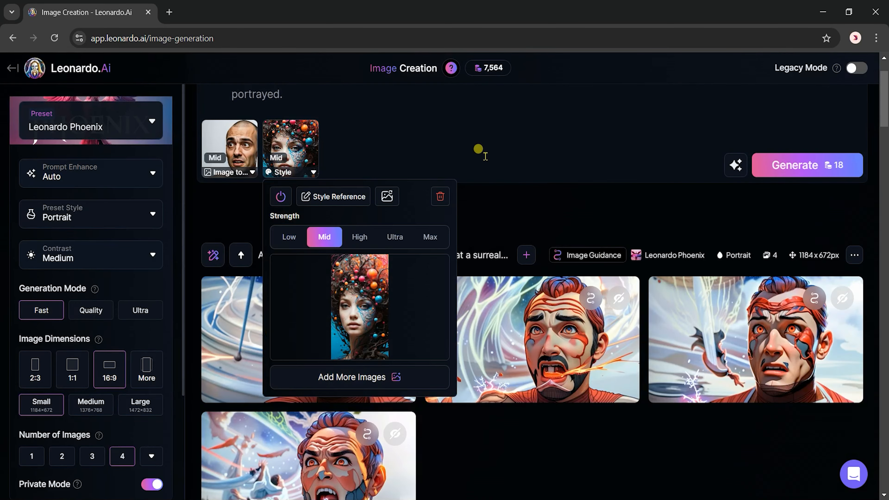
left_click(430, 237)
left_click(531, 185)
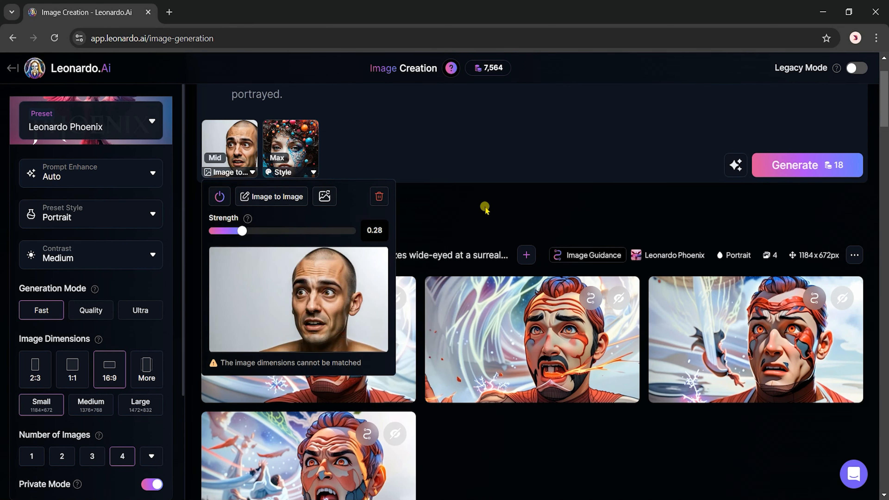
Generate four images of the astonished man using both the Image to Image and Style Reference inputs.
scroll(514, 201, "up", 2)
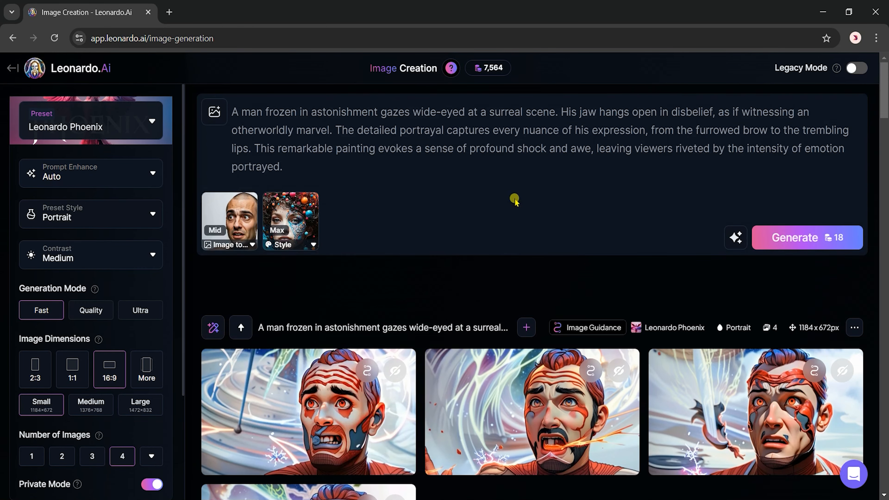
left_click(799, 238)
scroll(453, 252, "down", 5)
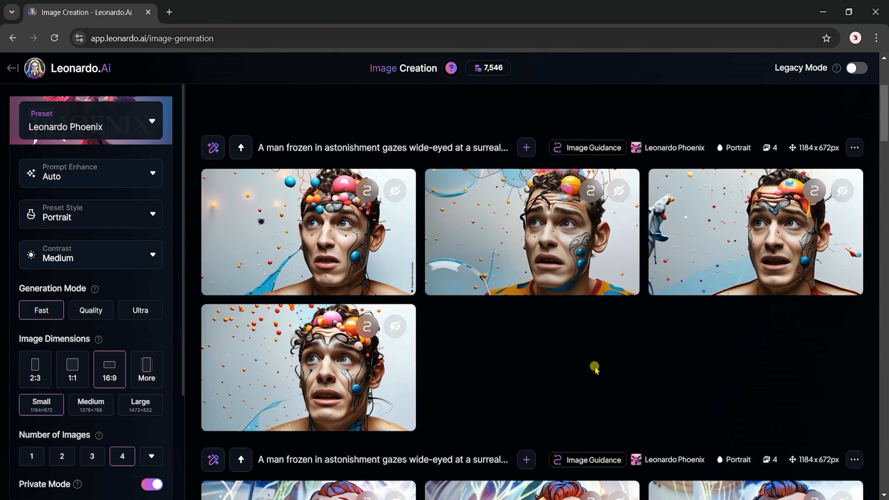
scroll(588, 352, "up", 2)
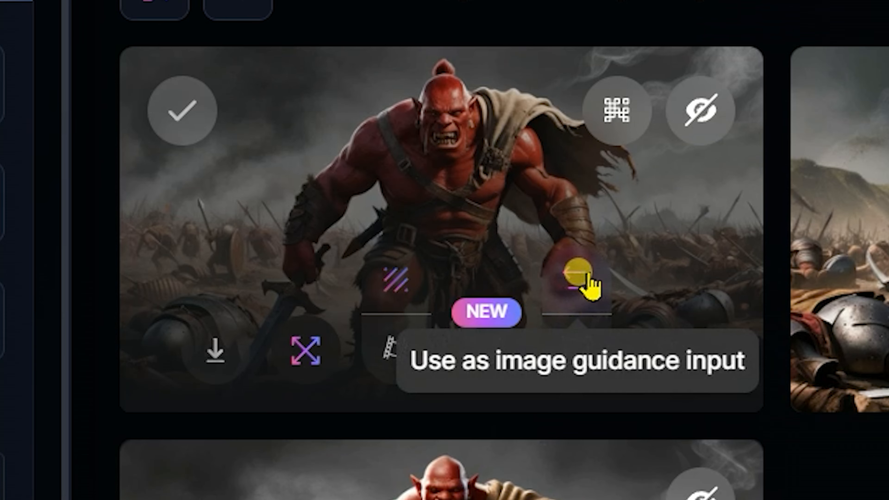
Choose Image to Image as the guidance type for the generated red orc image, and return to the home page.
left_click(581, 274)
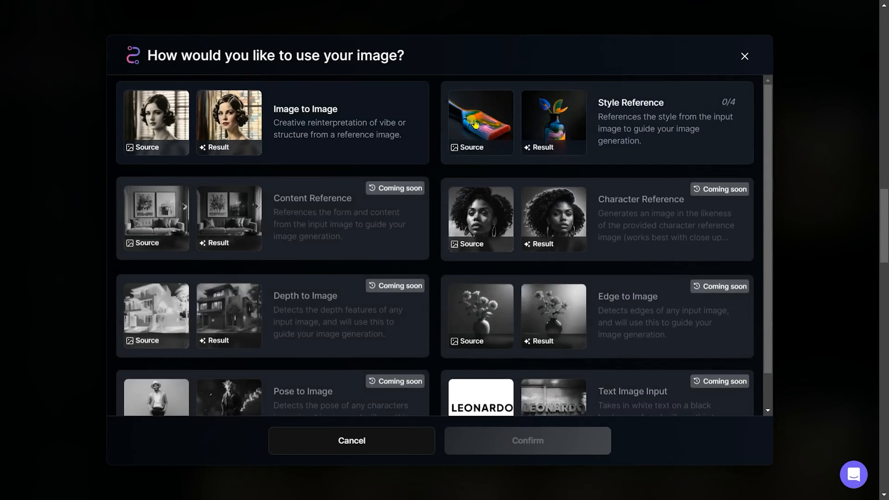
left_click(278, 103)
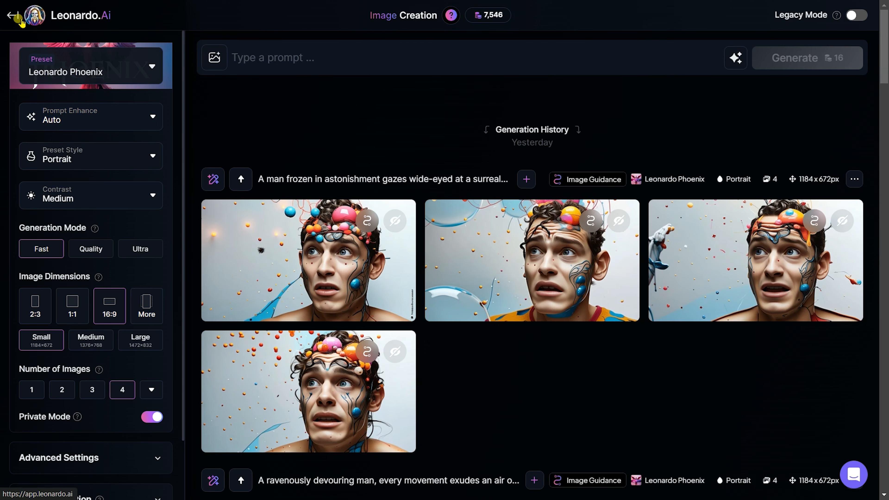
left_click(17, 17)
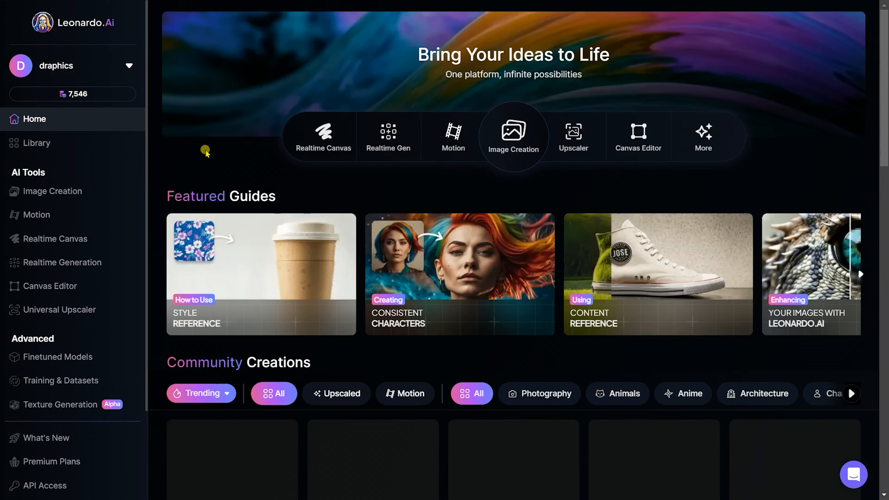
Try using a generated red orc image as the Motion source image, and close the Motion dialog without generating.
left_click(36, 215)
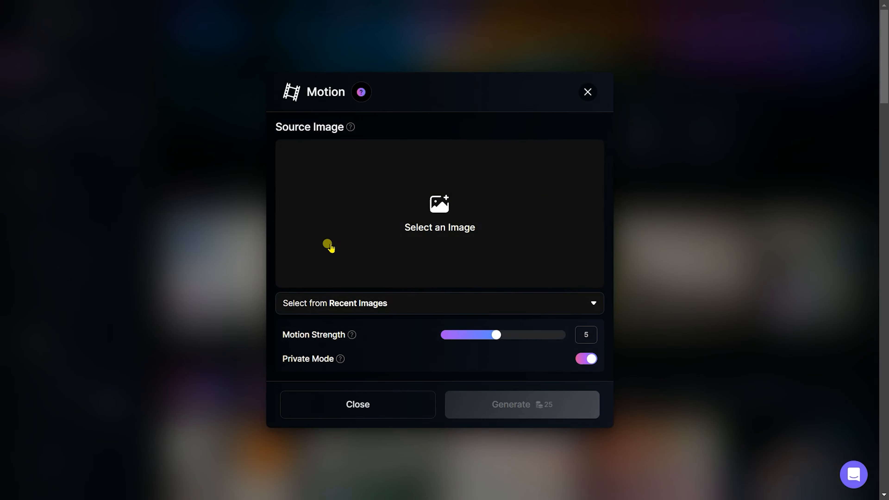
left_click(449, 303)
left_click(432, 278)
left_click(355, 195)
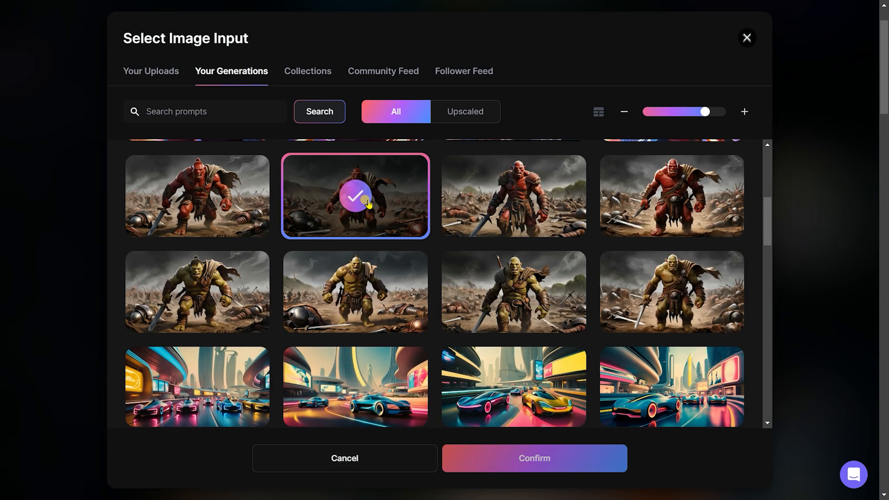
left_click(547, 466)
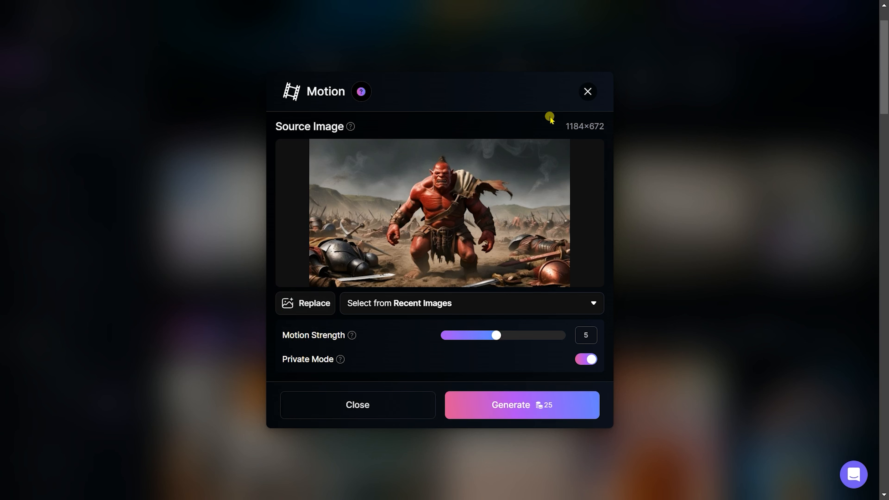
left_click(587, 91)
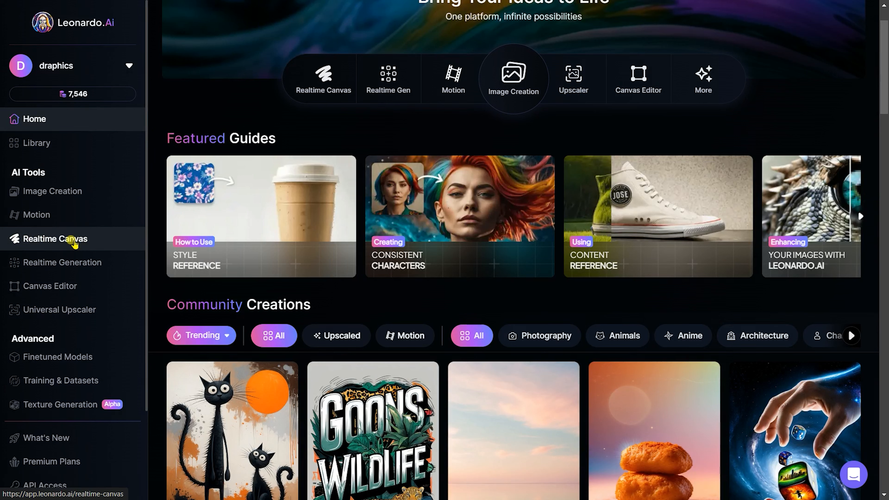
Open Realtime Canvas, view its Inpaint mode, and return to Draw mode.
left_click(54, 238)
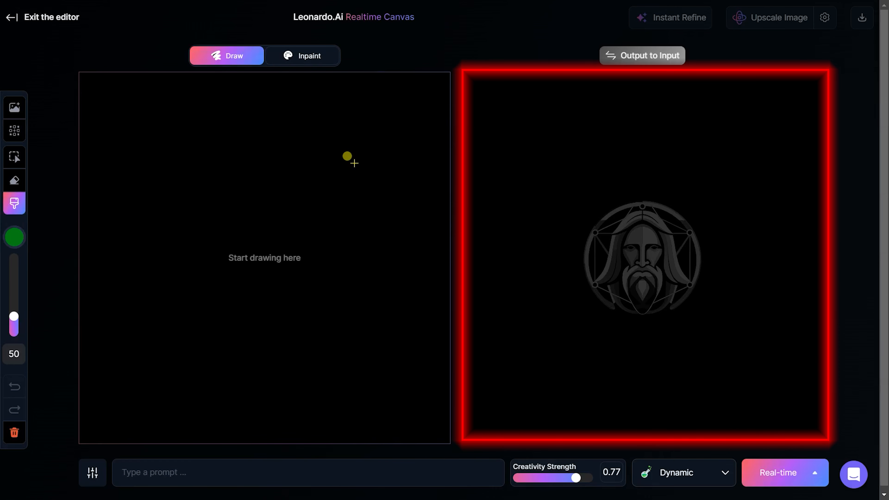
left_click(335, 54)
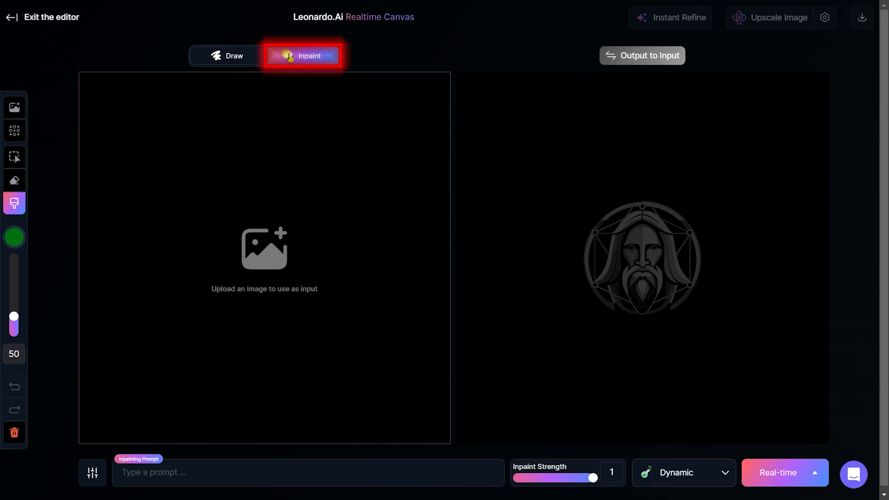
left_click(243, 56)
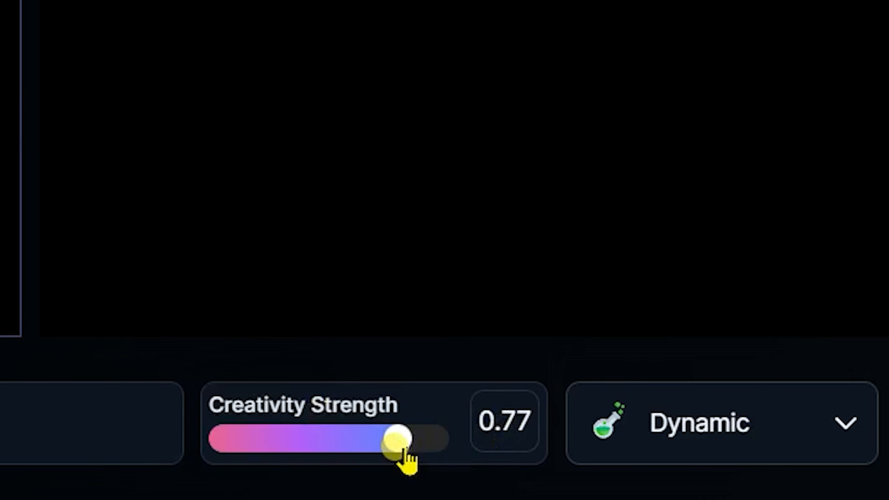
Set the Creativity Strength to 0.71 and look through the available styles, keeping Dynamic.
left_click_drag(576, 479, 569, 480)
mouse_move(381, 450)
left_mouse_down()
mouse_move(334, 445)
mouse_move(415, 445)
mouse_move(324, 452)
mouse_move(388, 452)
left_mouse_up()
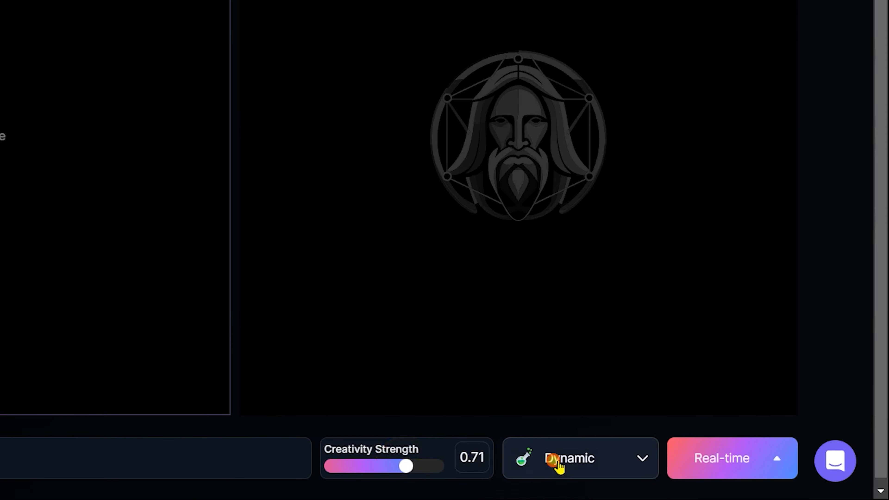
left_click(556, 462)
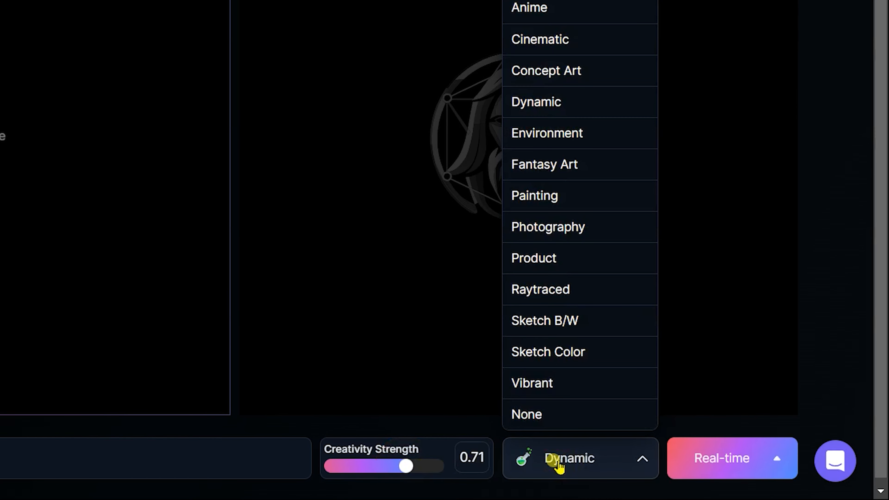
left_click(559, 462)
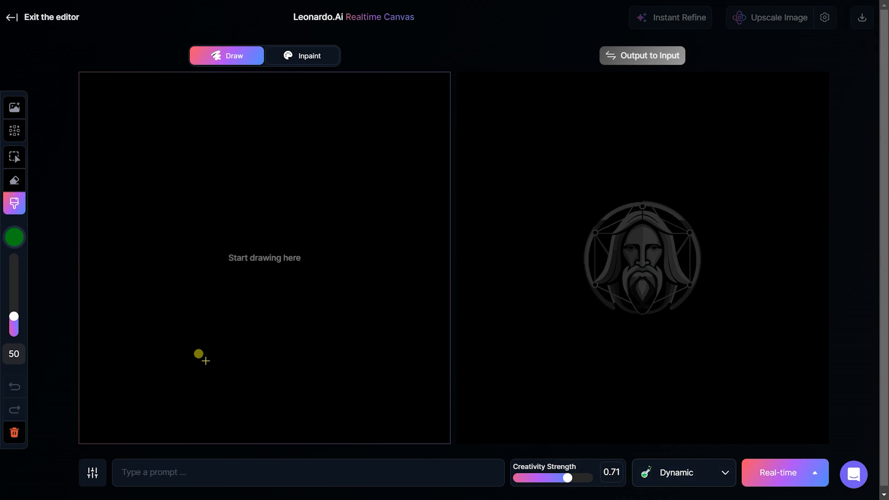
Enter "A cyborg in space station" as the Realtime Canvas prompt.
left_click(193, 479)
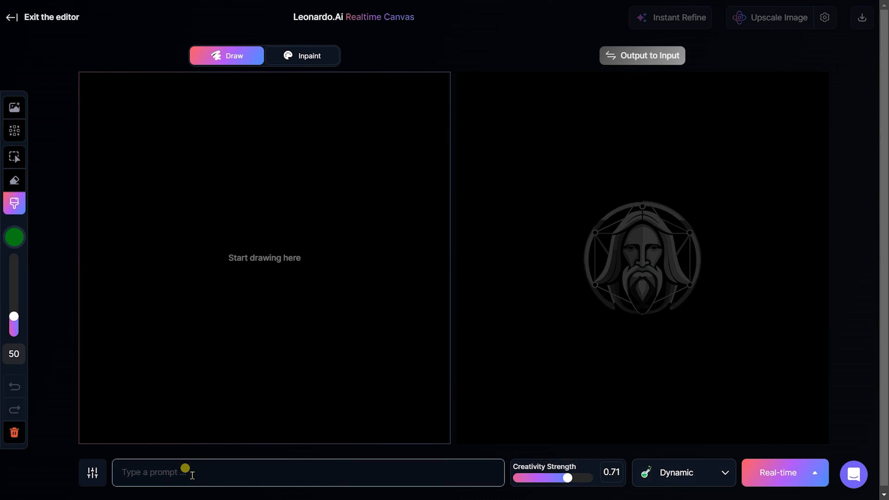
type("A cyborg in ")
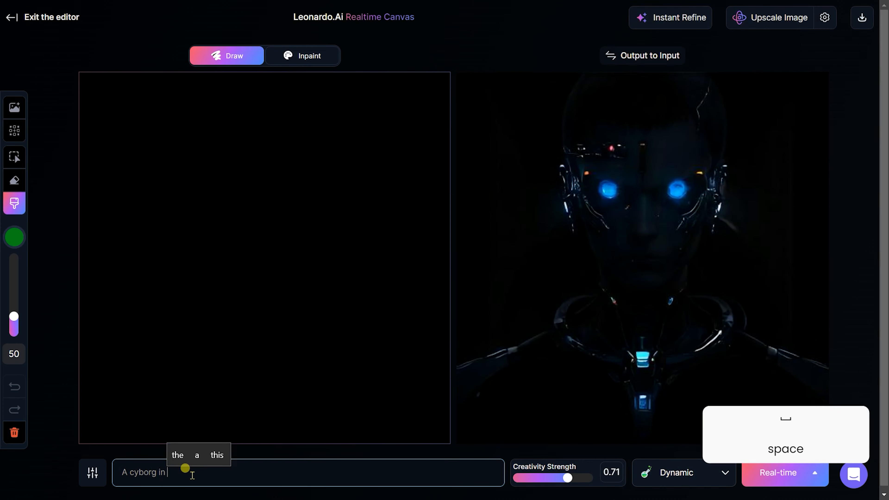
type("space station")
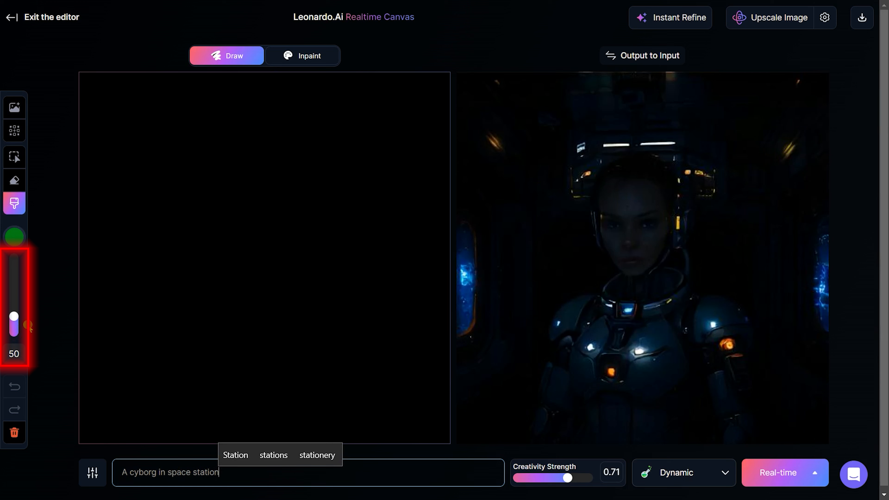
Paint a gray floor across the canvas's lower half and dark gray window frames above it with the size 50 brush.
left_click(15, 237)
left_click_drag(59, 210, 44, 195)
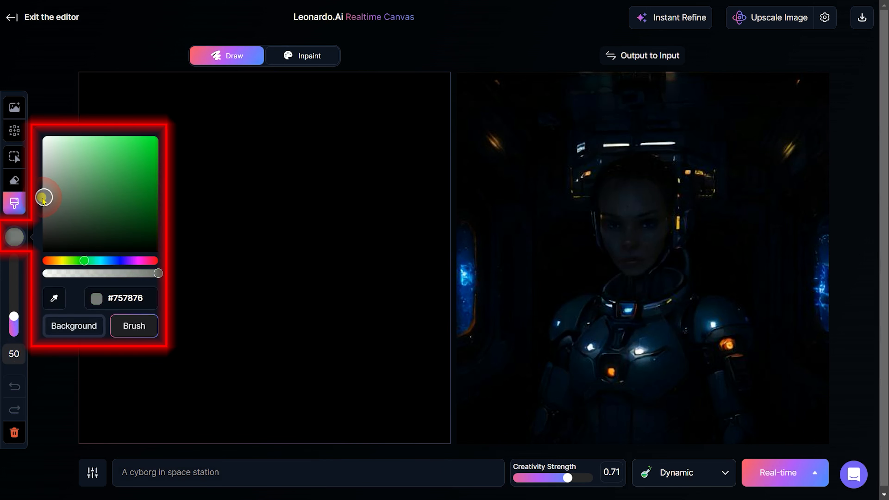
left_click(264, 300)
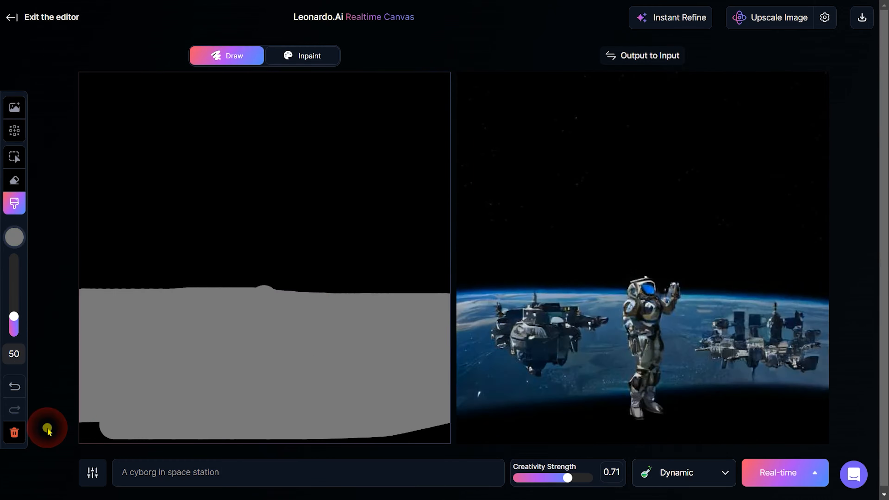
mouse_move(44, 425)
left_mouse_down()
mouse_move(441, 182)
mouse_move(421, 80)
left_mouse_up()
Extend the prompt to "portrait of A cyborg in space station" and paint a red face outline with light red strokes.
left_click(14, 237)
left_click(148, 154)
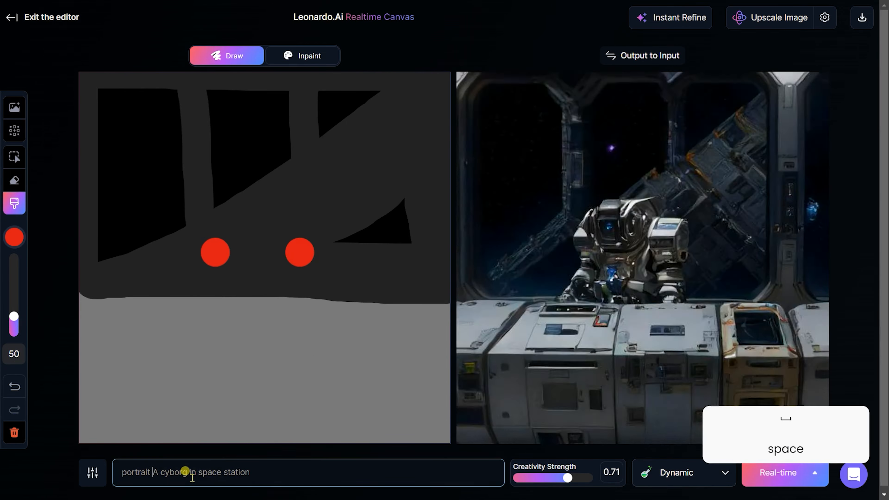
left_click_drag(350, 296, 147, 296)
left_click_drag(214, 252, 147, 294)
left_click_drag(300, 252, 350, 296)
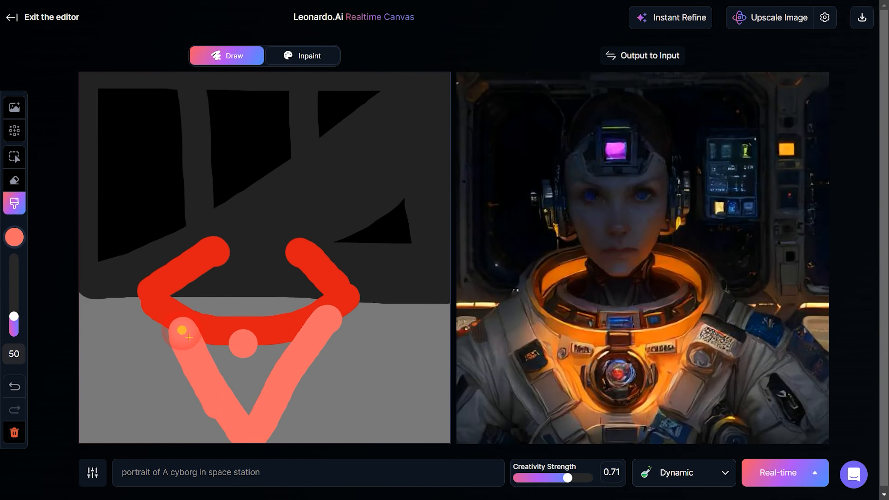
left_click_drag(219, 250, 300, 252)
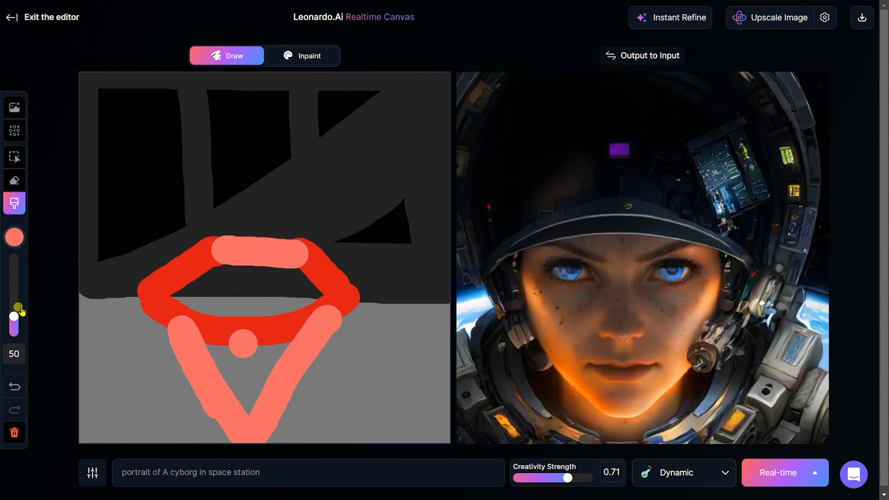
Add two light blue eyes inside the painted face outline and reset the canvas.
left_click(229, 293)
left_click(276, 293)
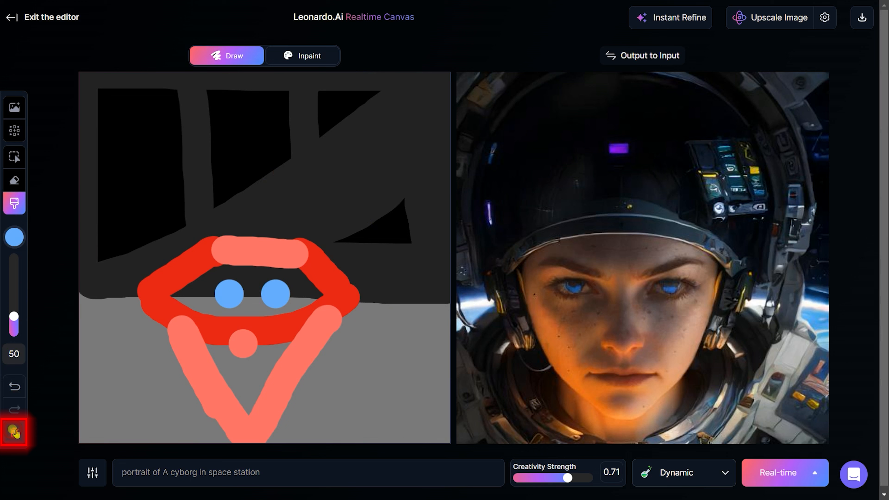
left_click(15, 431)
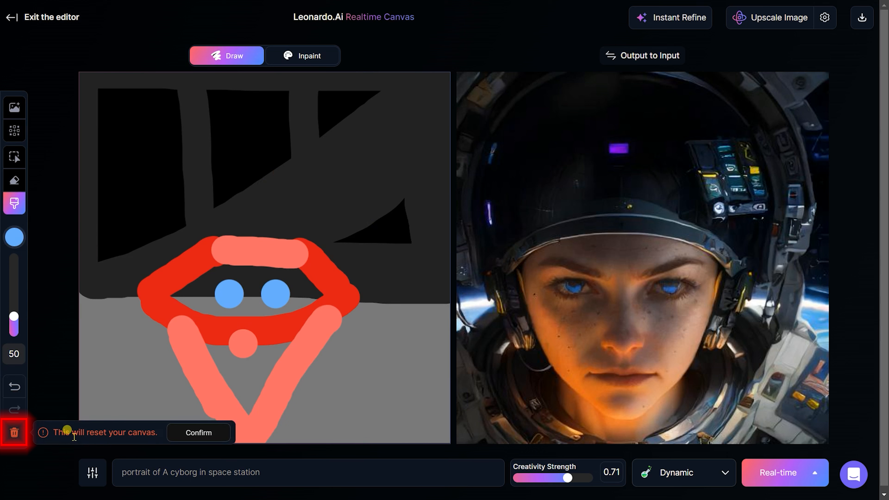
left_click(205, 434)
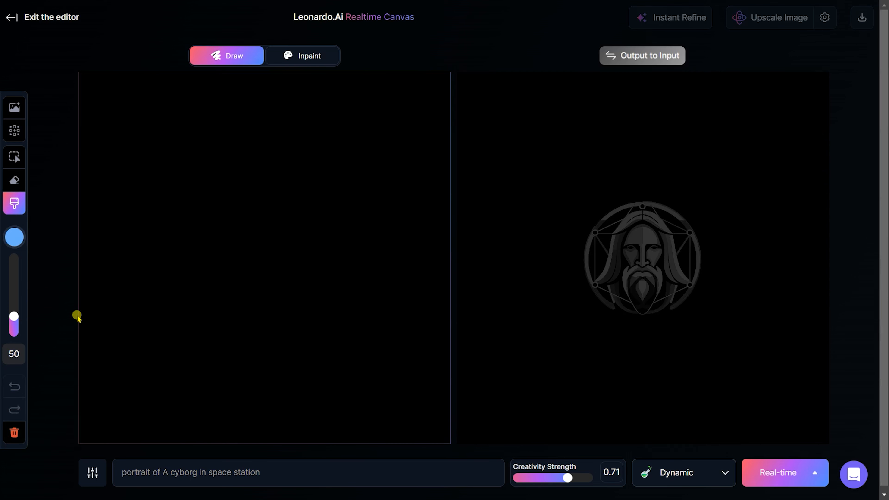
Paint a curved white stroke with brush size 113, move it across the canvas, and erase it.
left_click_drag(196, 259, 343, 187)
left_click(14, 156)
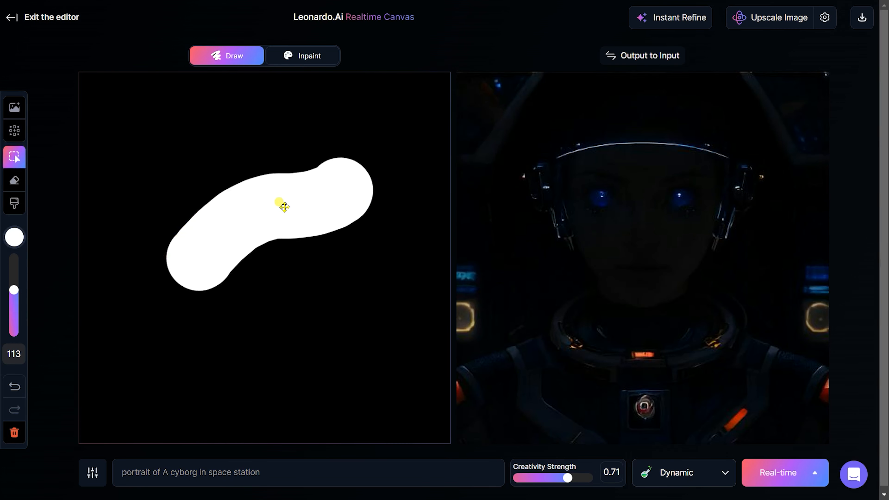
mouse_move(264, 219)
left_mouse_down()
mouse_move(275, 228)
mouse_move(290, 182)
mouse_move(237, 135)
mouse_move(276, 184)
left_mouse_up()
left_click(14, 180)
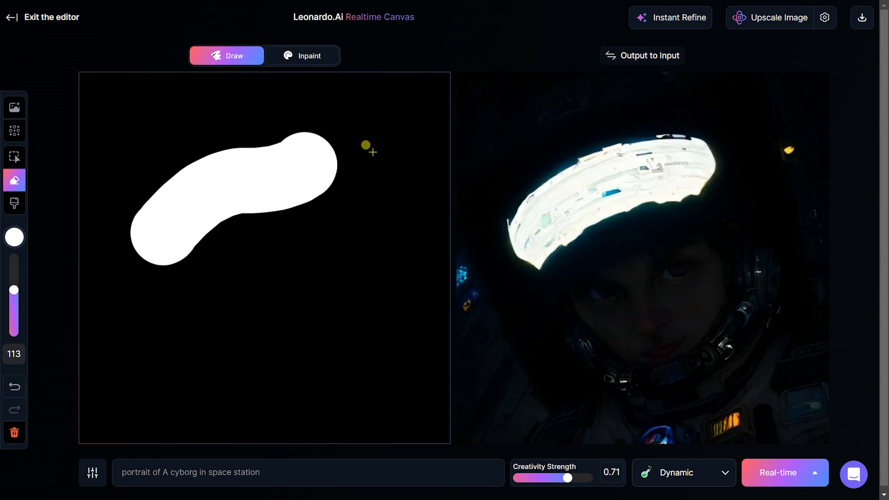
mouse_move(366, 145)
left_mouse_down()
mouse_move(218, 174)
mouse_move(153, 242)
mouse_move(256, 159)
mouse_move(295, 211)
mouse_move(197, 240)
left_mouse_up()
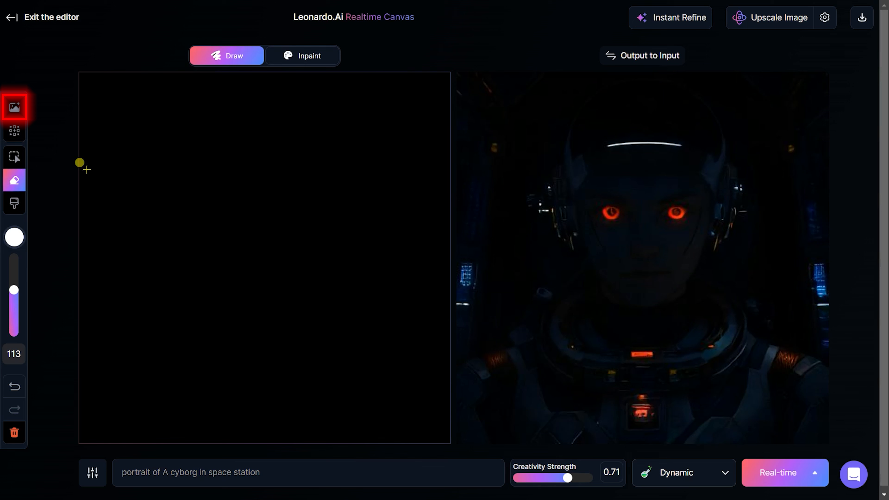
Generate an image on the canvas from the prompt "portrait of A cyborg in space station" and accept it.
left_click(15, 131)
left_click(276, 402)
type("portrait of A cyborg in space station")
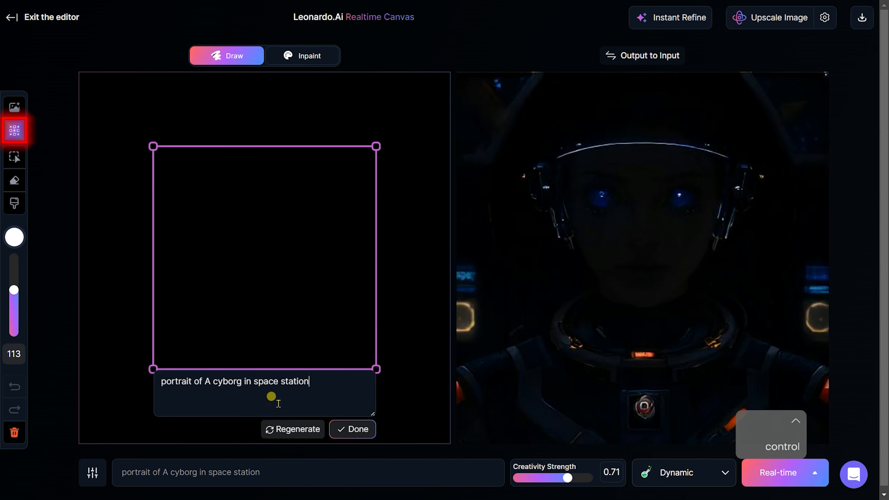
left_click(298, 429)
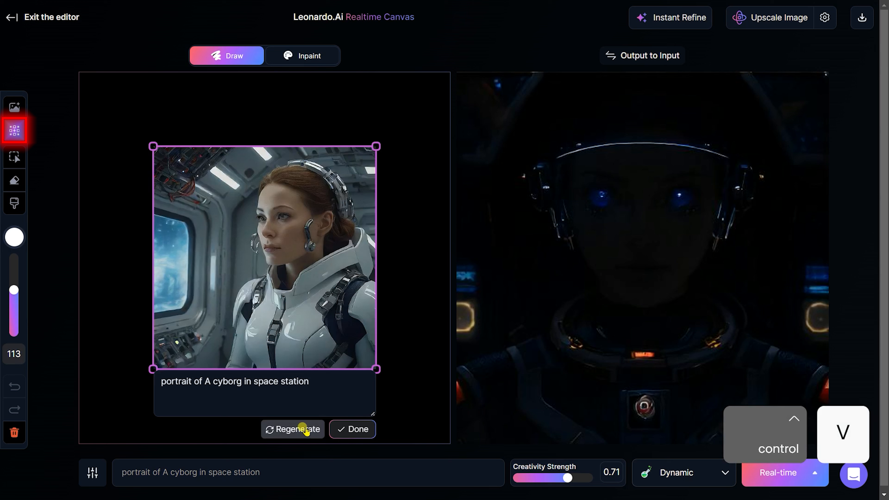
left_click(355, 428)
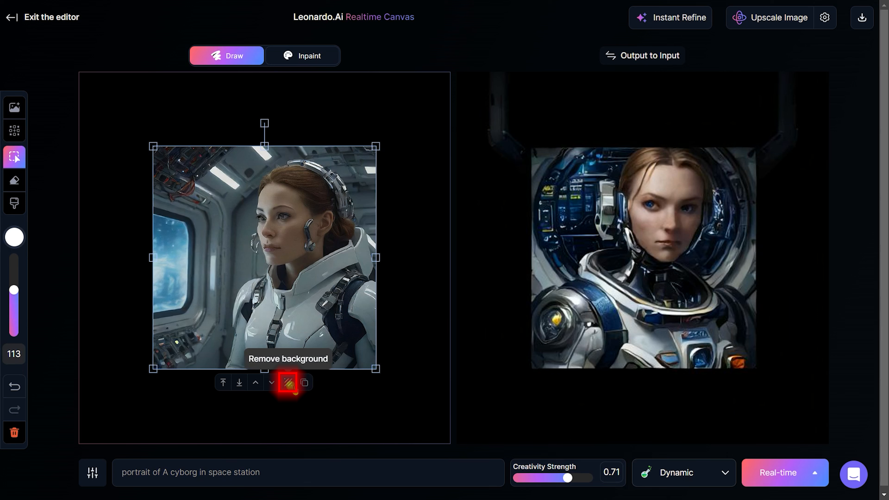
Remove the generated portrait's background and enlarge the cutout to fill the whole canvas.
left_click(292, 386)
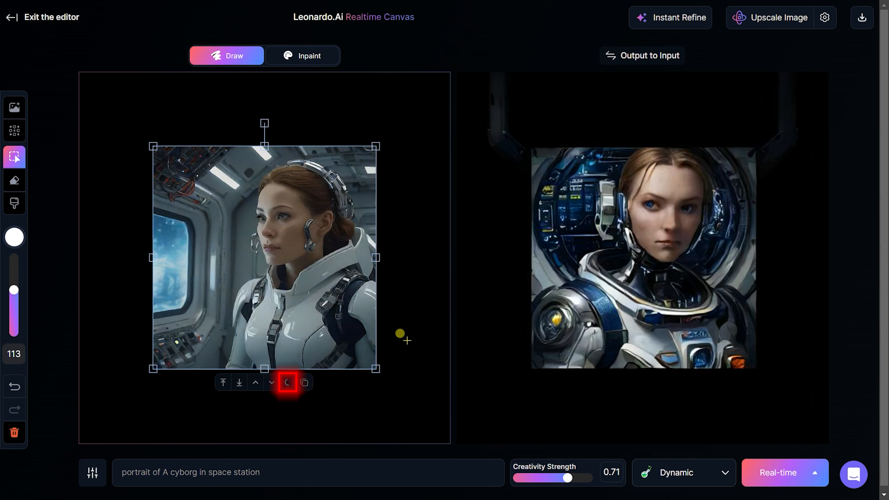
left_click_drag(333, 325, 260, 251)
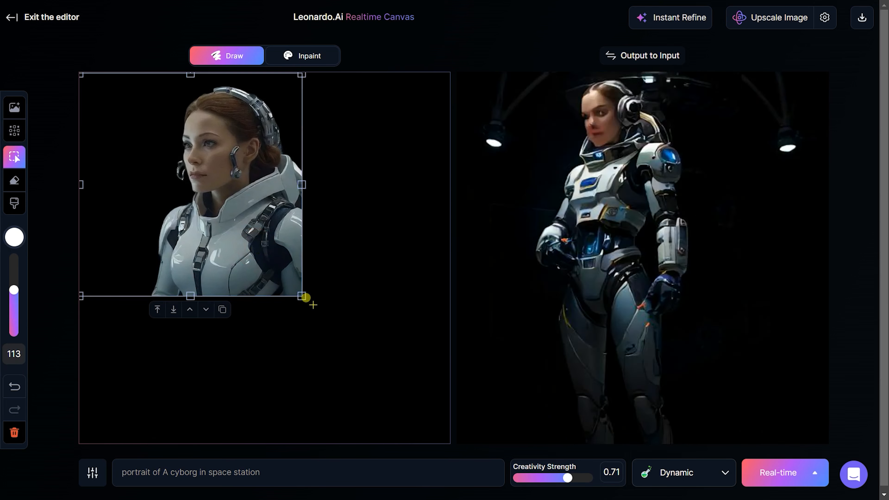
left_click_drag(303, 294, 447, 439)
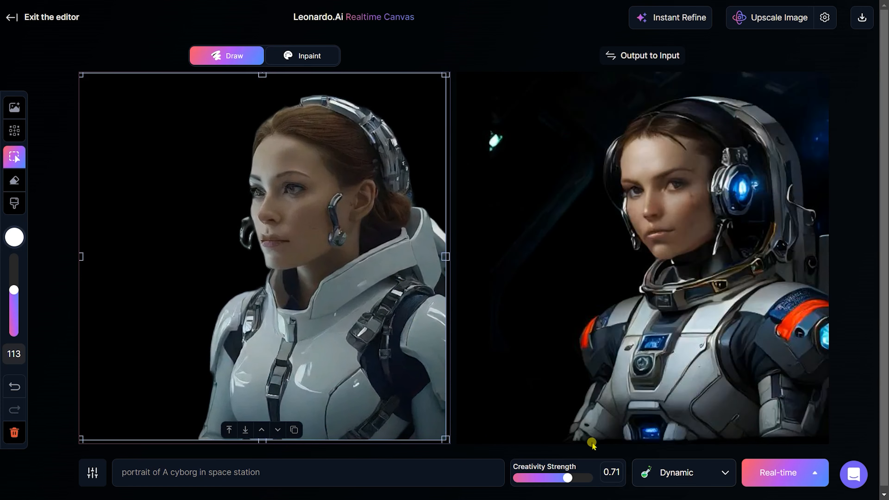
Set the Creativity Strength to 0.51 and use the output image as the new canvas input.
left_click_drag(570, 479, 548, 479)
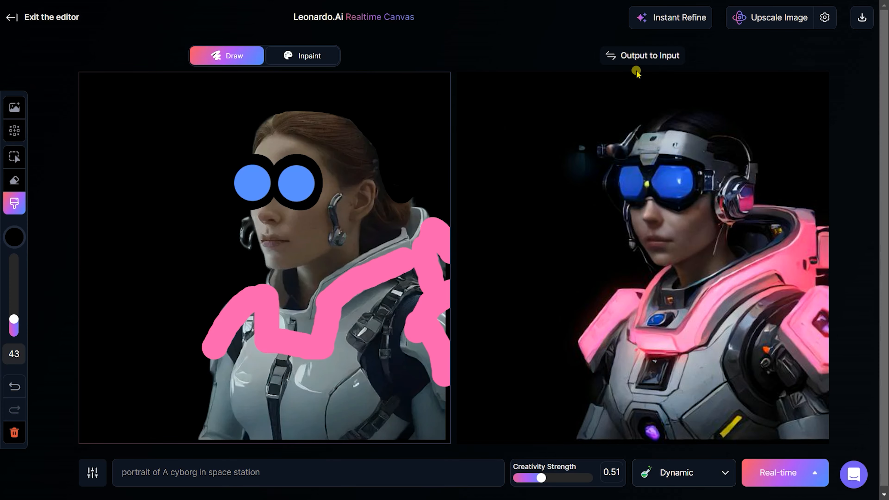
left_click(640, 58)
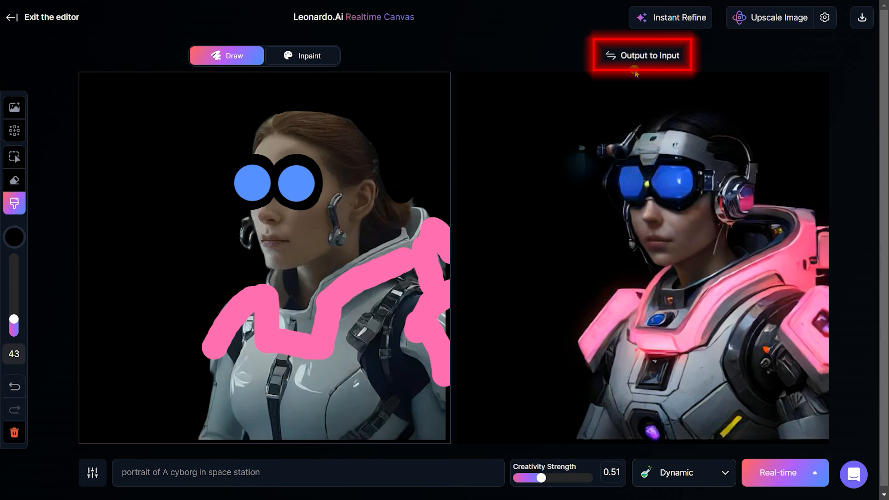
left_click(655, 56)
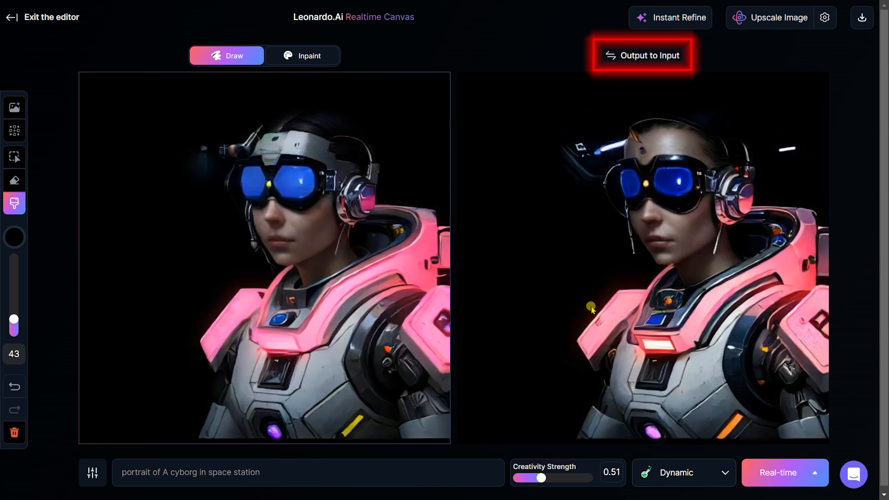
With Creativity Strength 0.52 and the Fantasy Art style, apply Instant Refine to the output and upscale it.
left_click_drag(541, 477, 543, 477)
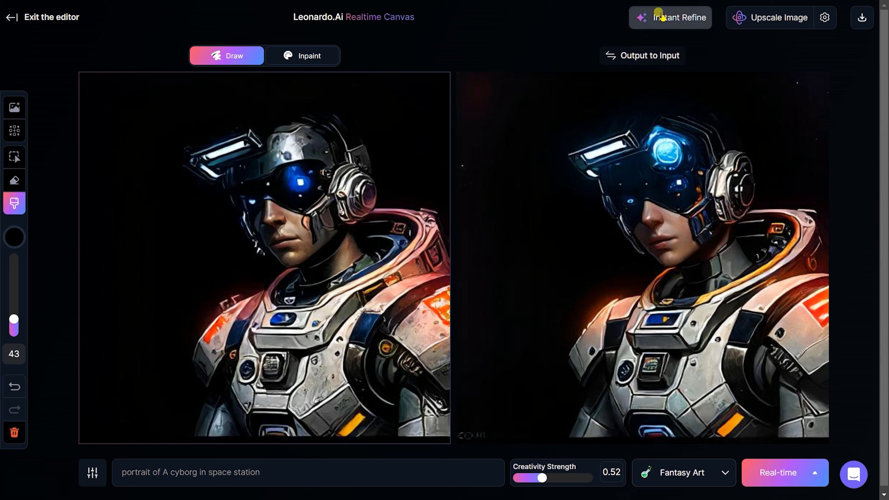
left_click(662, 17)
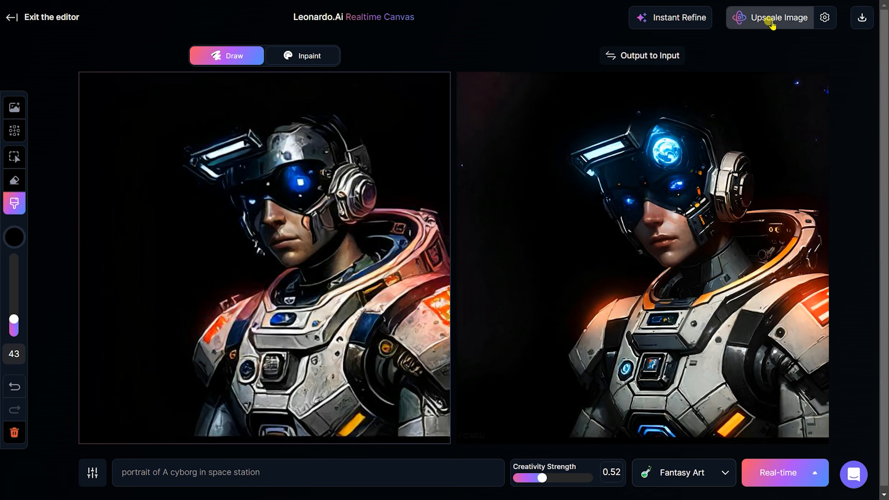
left_click(770, 21)
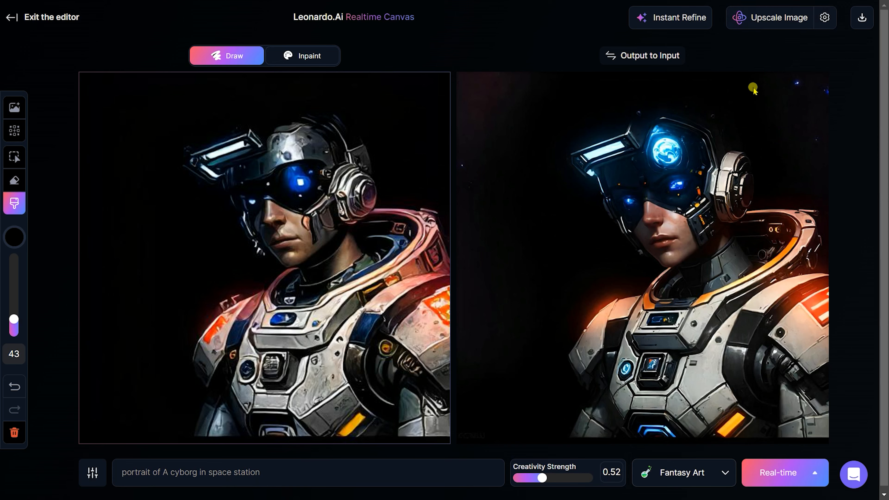
Exit the editor, examine the upscaled cyborg portrait's details in the Library, and close them.
left_click(13, 17)
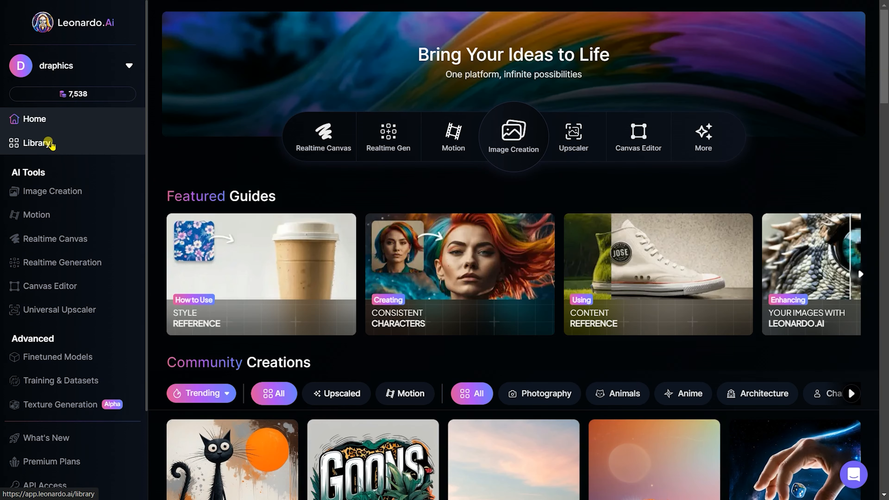
left_click(52, 143)
left_click(206, 186)
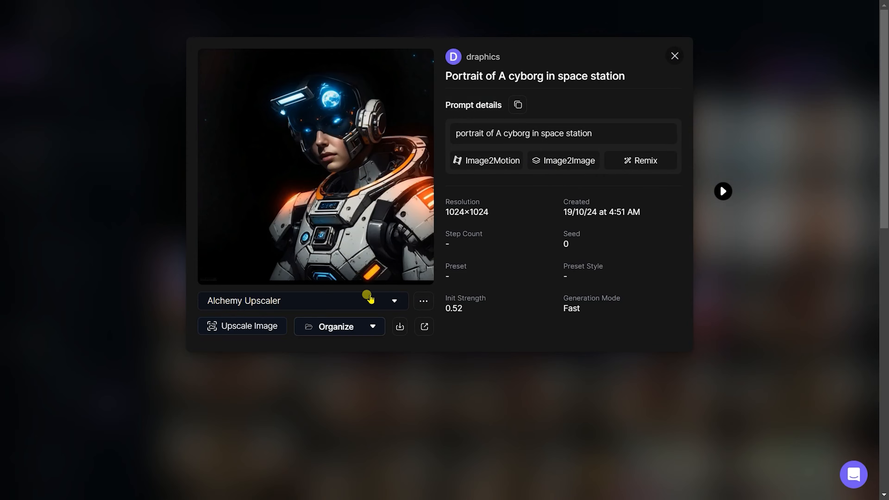
left_click(422, 253)
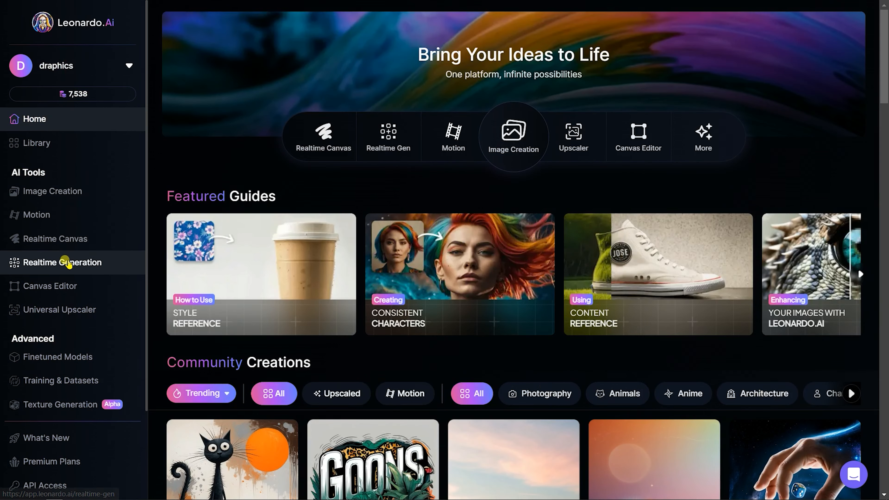
Open Realtime Generation and enter the prompt "A dog in a garden playing with a ball".
left_click(81, 261)
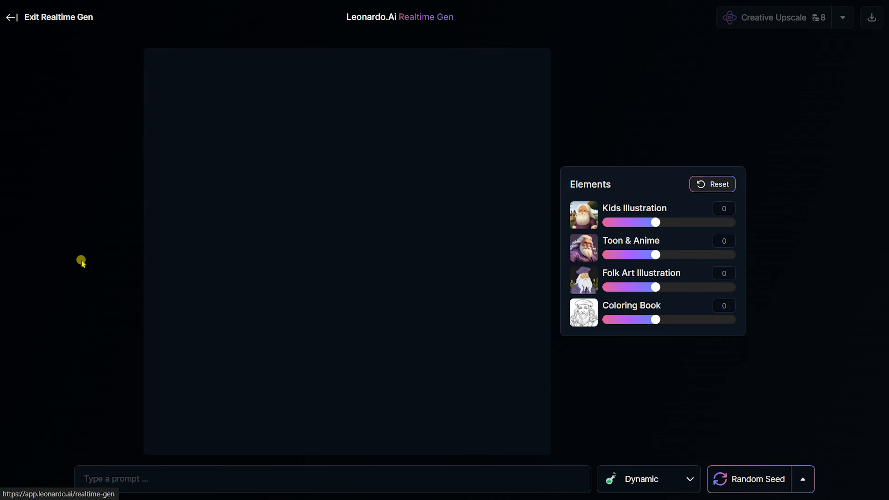
left_click(115, 476)
type("A dog ina garden")
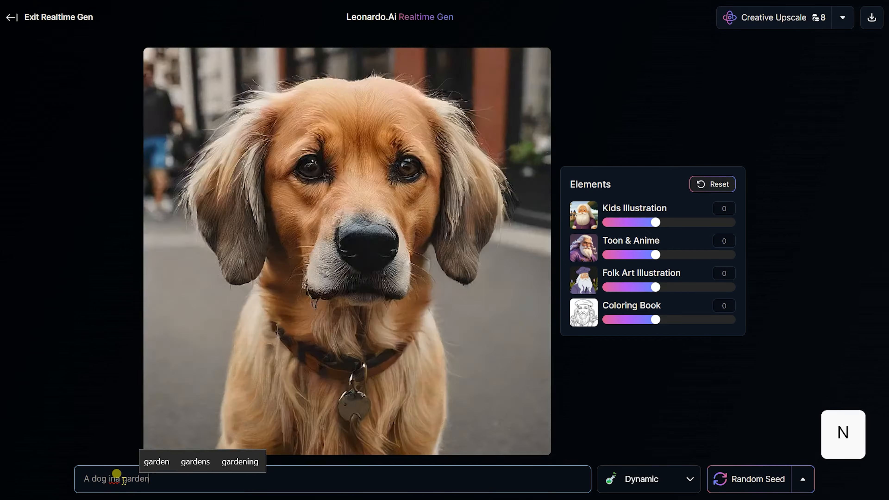
key("Left")
key("Left")
key("Left")
left_click(116, 476)
left_click(224, 484)
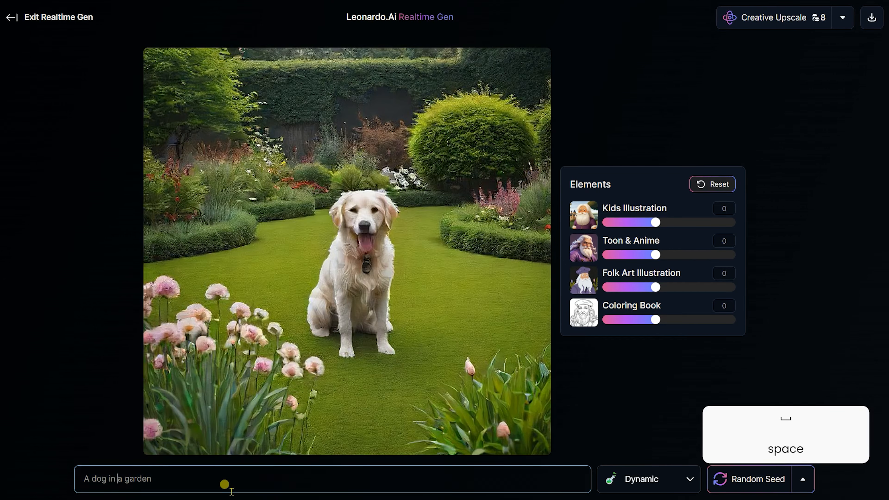
type("playing with a ball")
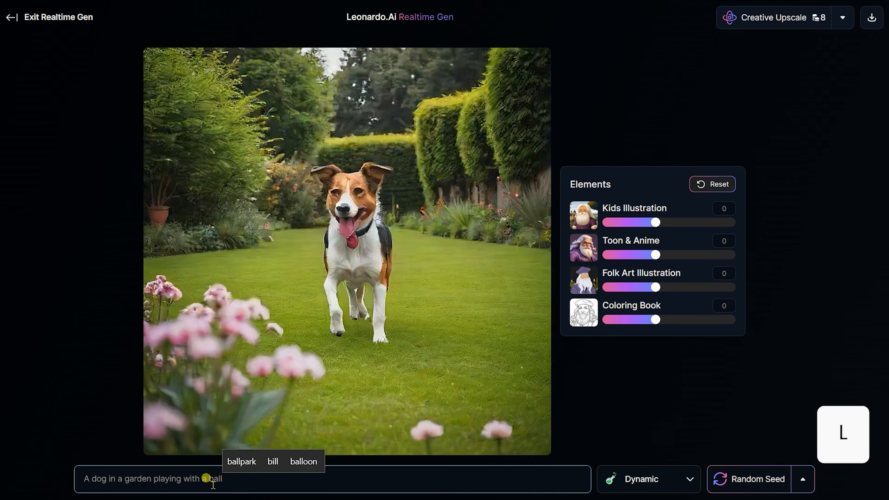
Generate two new variations of the dog image with random seeds.
left_click(767, 480)
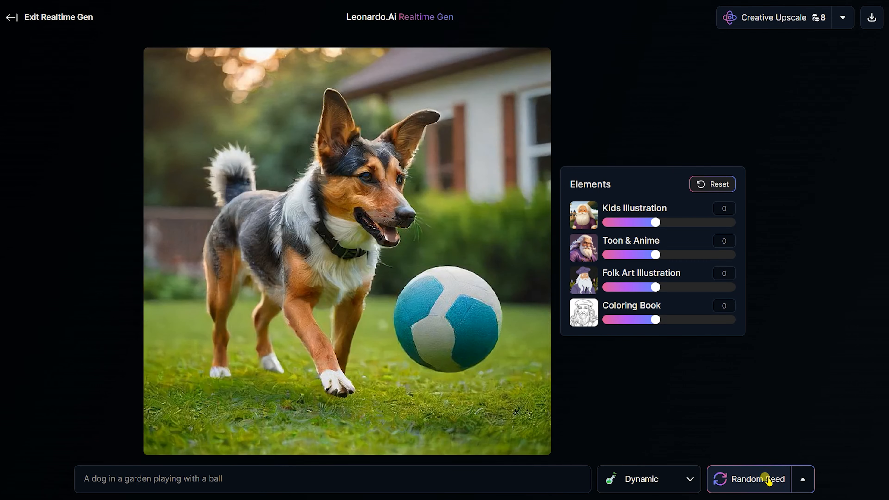
left_click(767, 481)
Try the Kids Illustration, Toon & Anime, Folk Art Illustration and Coloring Book elements, with Coloring Book at 1, and return all to 0.
left_click_drag(655, 222, 657, 254)
mouse_move(661, 290)
left_mouse_down()
mouse_move(697, 288)
mouse_move(656, 287)
left_mouse_up()
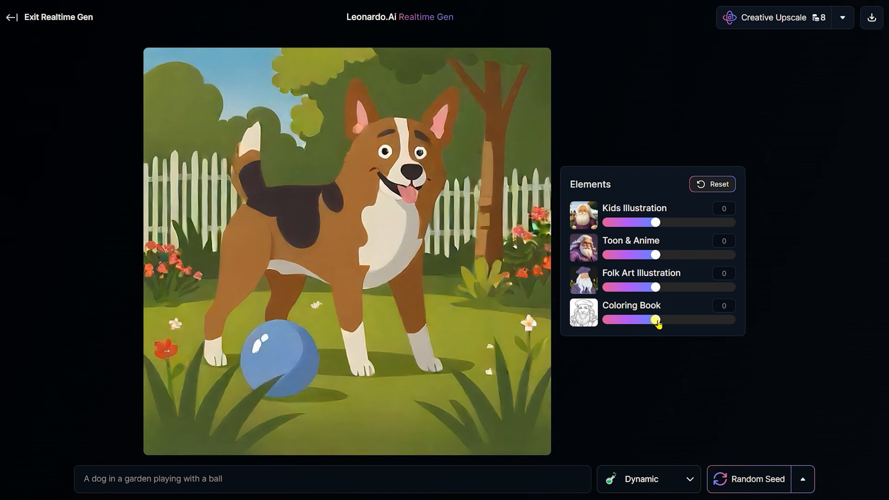
left_click_drag(657, 320, 704, 317)
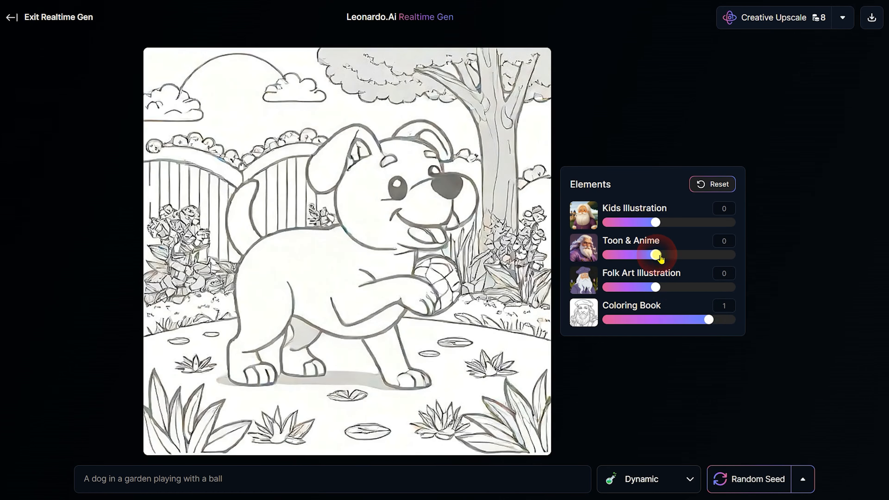
mouse_move(655, 254)
left_mouse_down()
mouse_move(737, 259)
mouse_move(655, 237)
left_mouse_up()
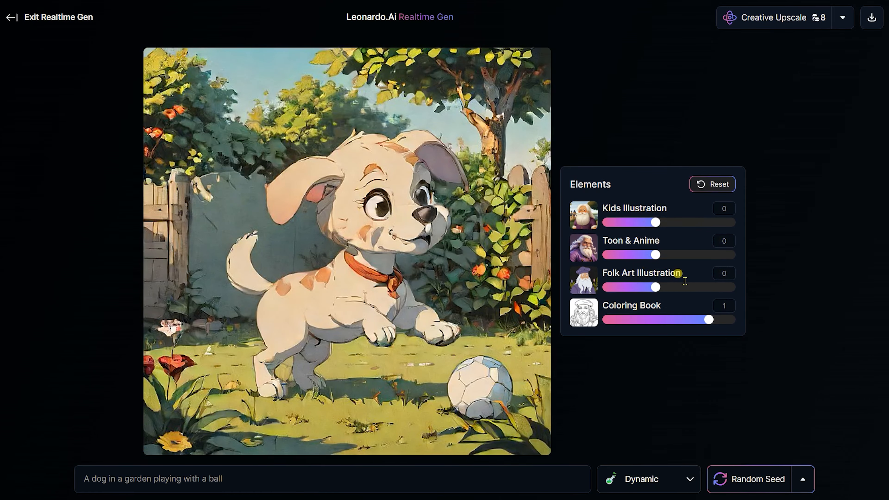
mouse_move(655, 287)
left_mouse_down()
mouse_move(703, 288)
mouse_move(655, 270)
left_mouse_up()
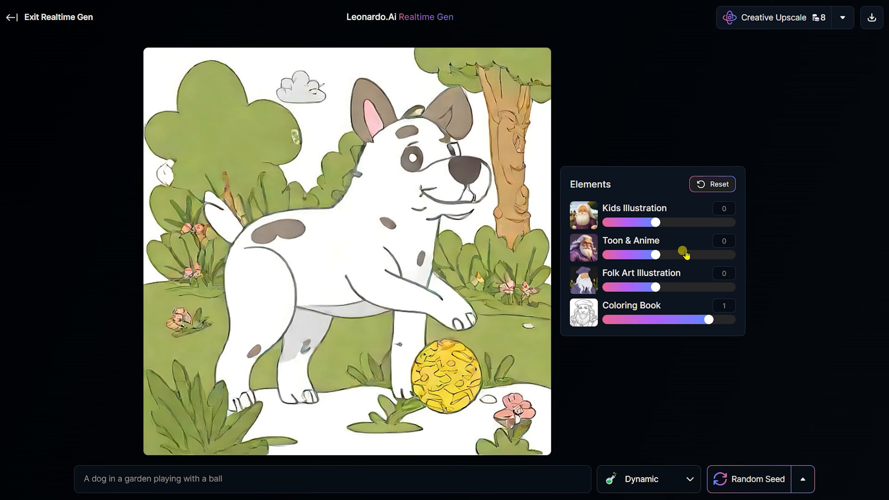
left_click_drag(708, 320, 655, 319)
Try the Sketch Color style on the dog image and switch the style to Raytraced.
left_click(661, 473)
left_click(651, 409)
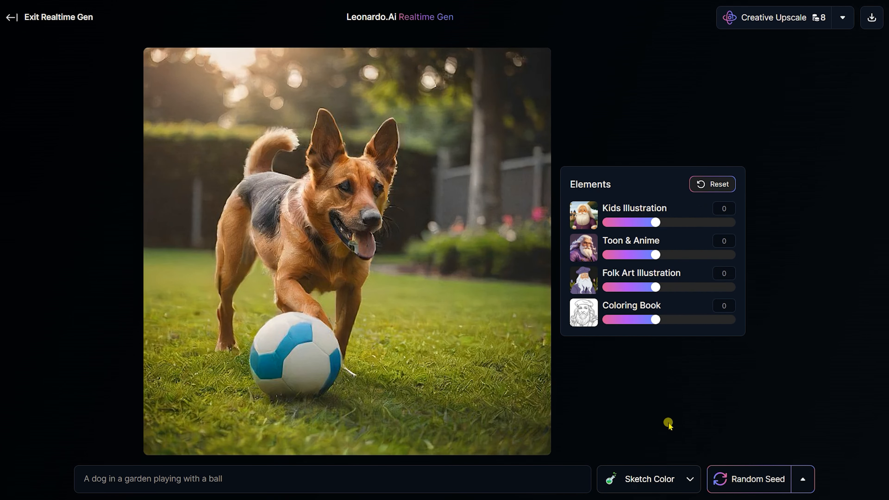
left_click(657, 479)
left_click(640, 367)
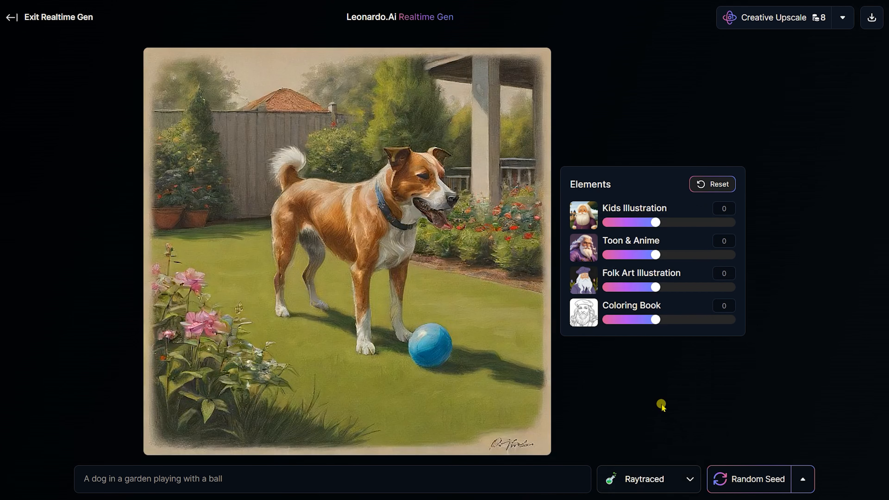
Switch the dog image's style to Environment and send the result through Creative Upscale to the Library.
left_click(665, 478)
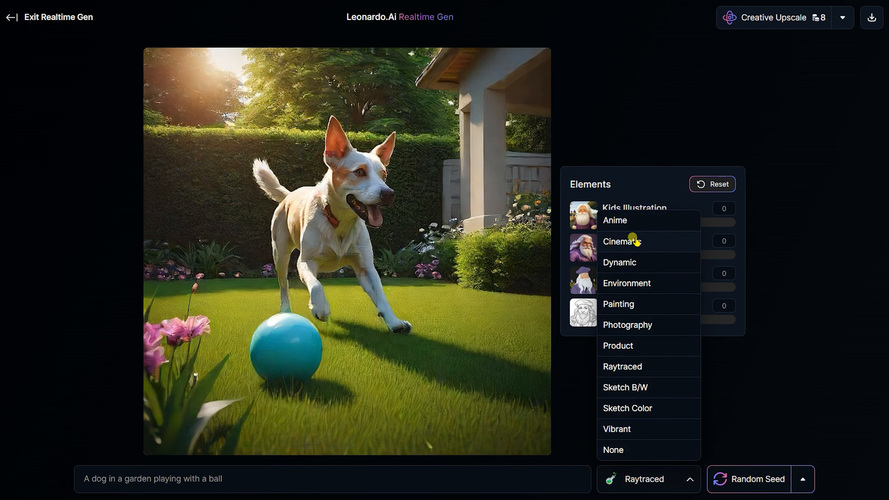
left_click(636, 287)
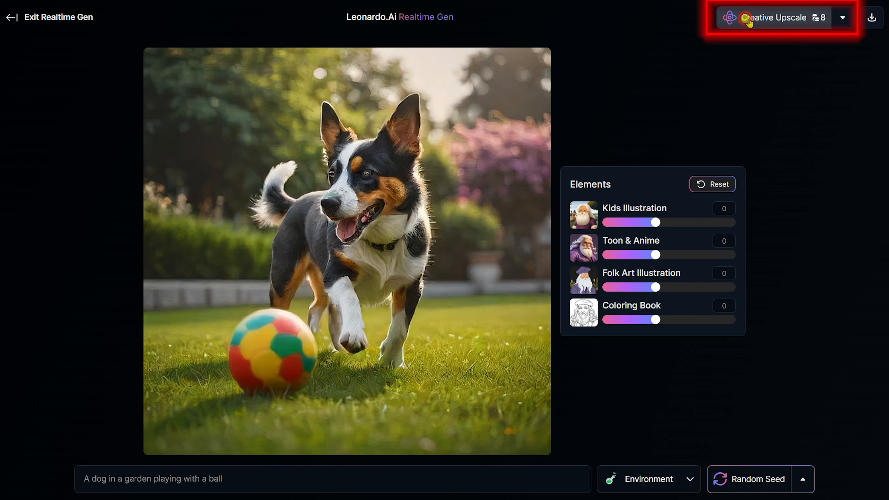
left_click(747, 19)
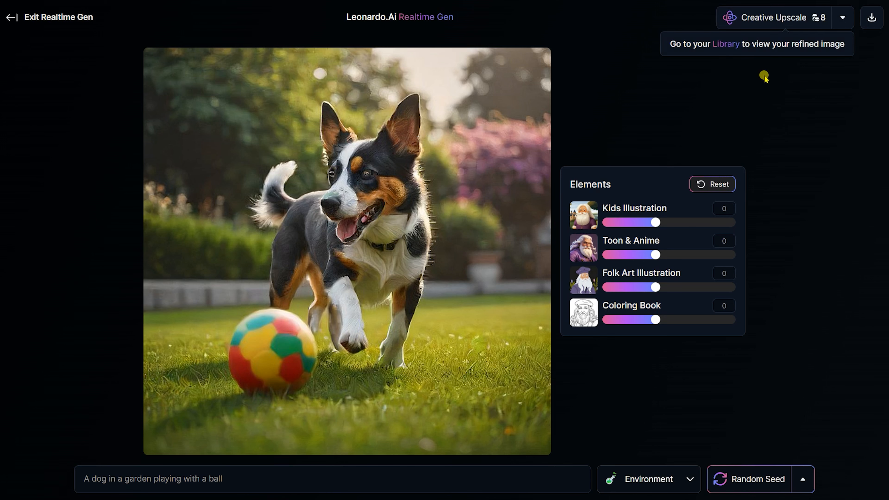
left_click(728, 45)
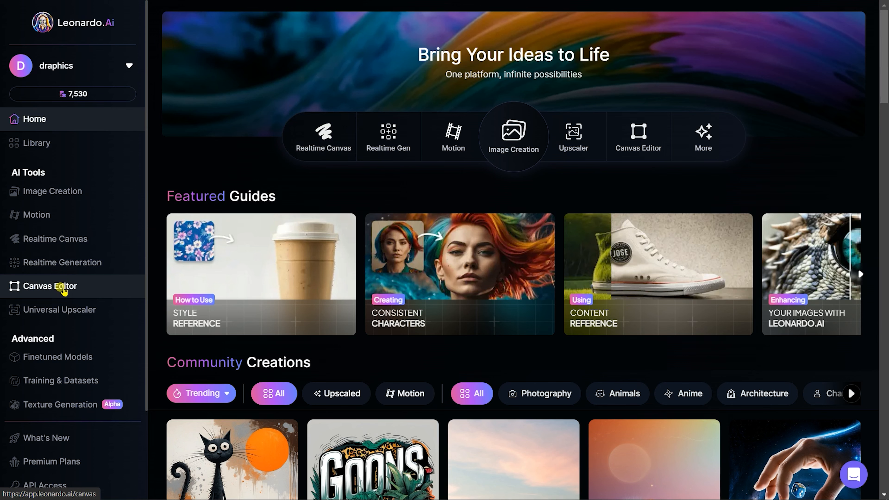
Open the Canvas Editor and fit the red orc battle image in view.
left_click(63, 290)
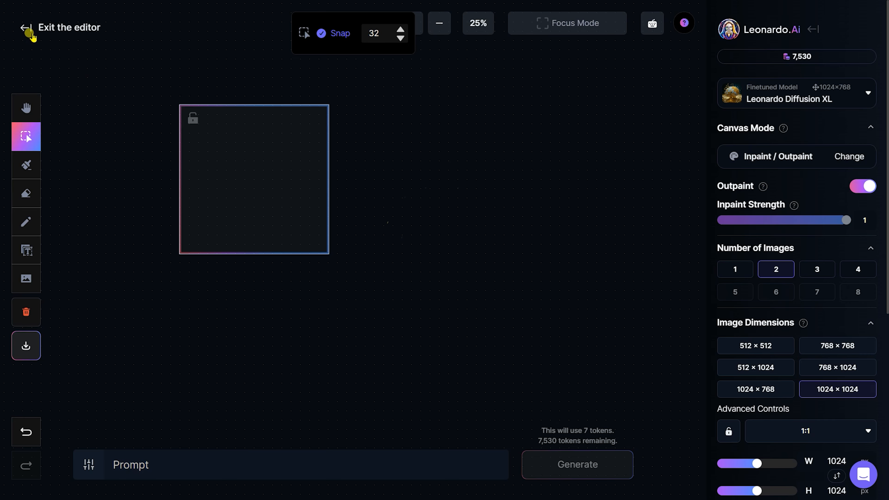
left_click(252, 165)
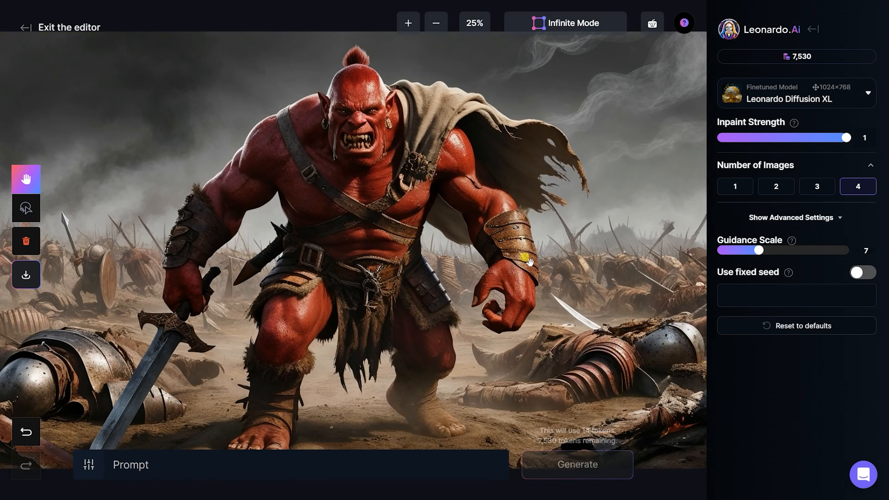
scroll(508, 269, "down", 5)
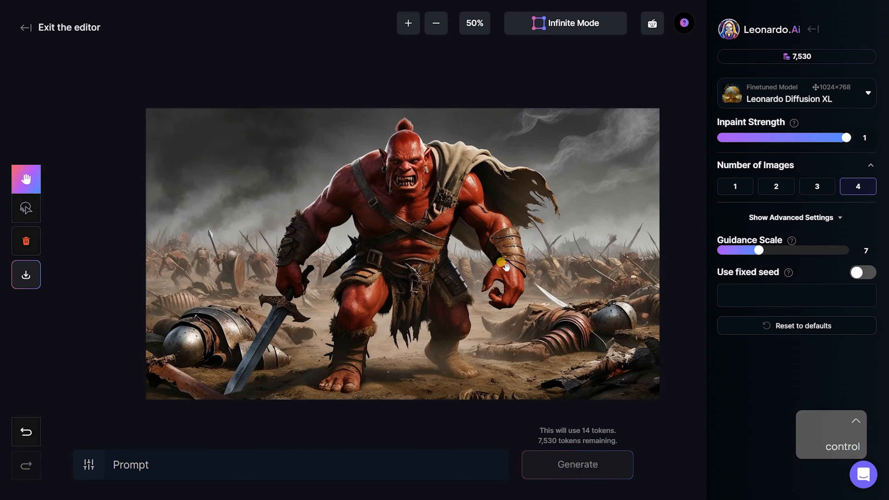
Mask a small round patch of sky to the left of the orc's head with the lasso.
left_click(26, 208)
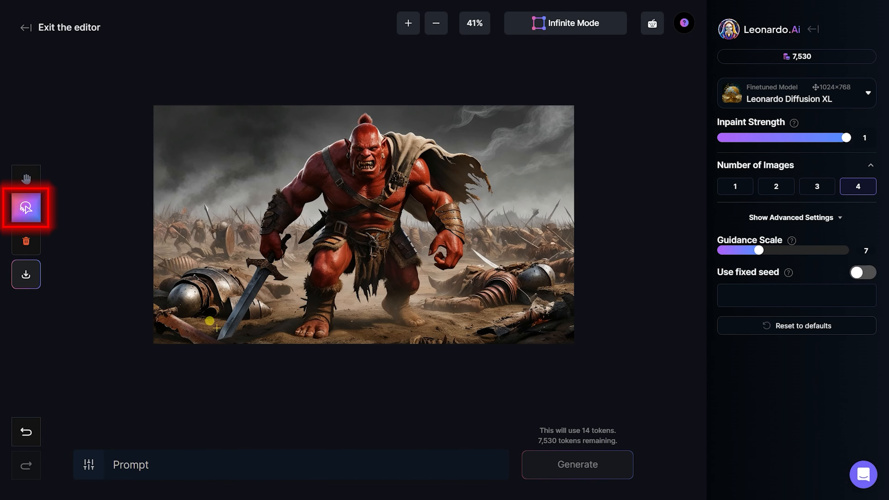
mouse_move(198, 113)
left_mouse_down()
mouse_move(188, 159)
mouse_move(218, 168)
mouse_move(236, 146)
mouse_move(198, 114)
left_mouse_up()
left_click(26, 177)
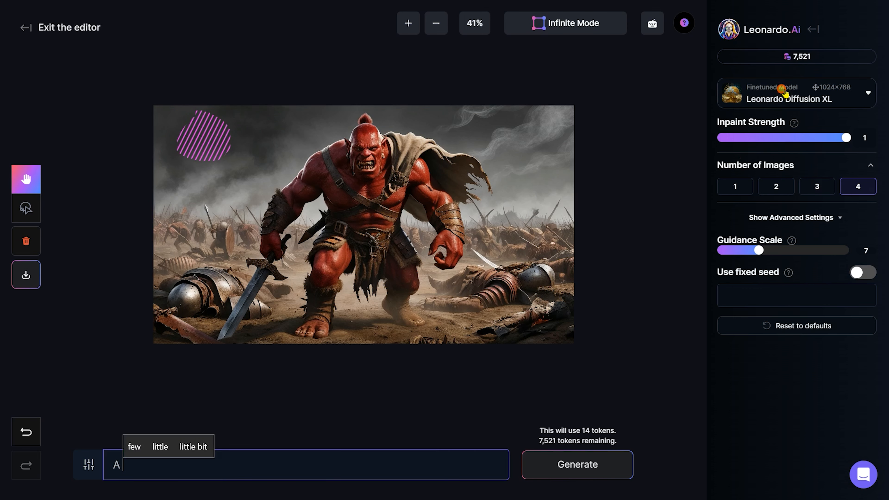
Choose the Leonardo Kino XL model and generate the masked patch with the prompt "A bird flying in distant".
left_click(783, 93)
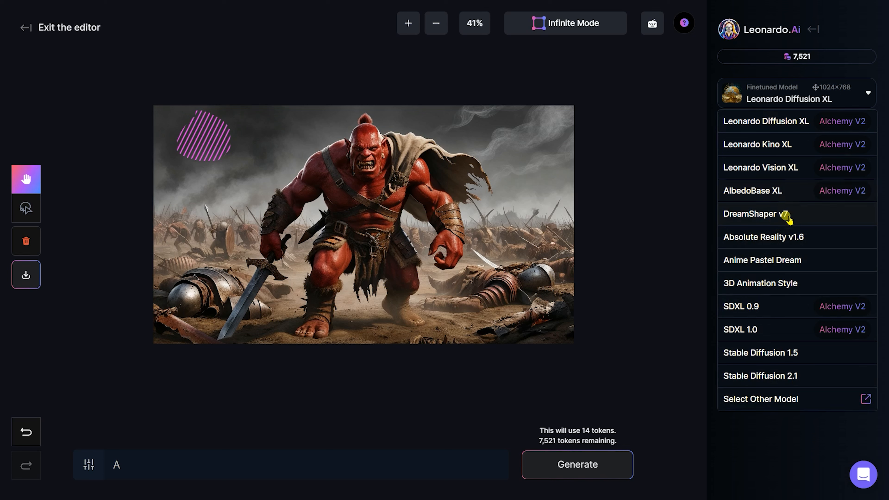
left_click(758, 144)
left_click(169, 462)
type("bird flying in distant")
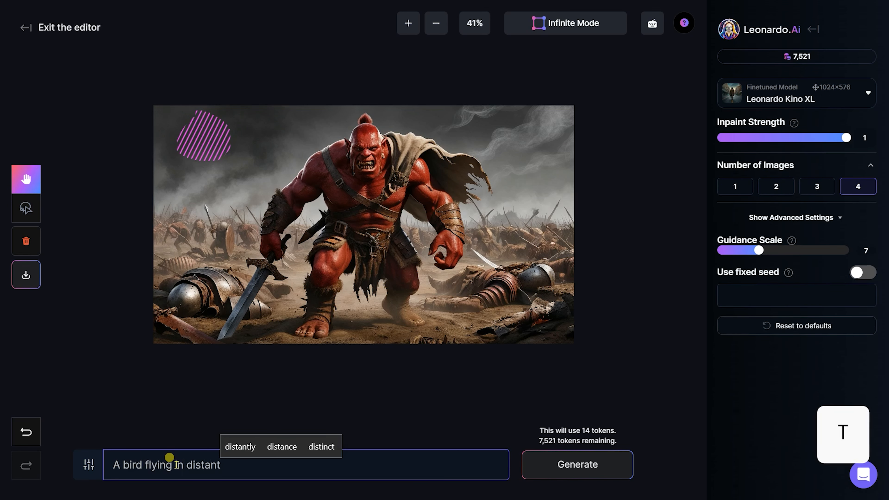
left_click(612, 466)
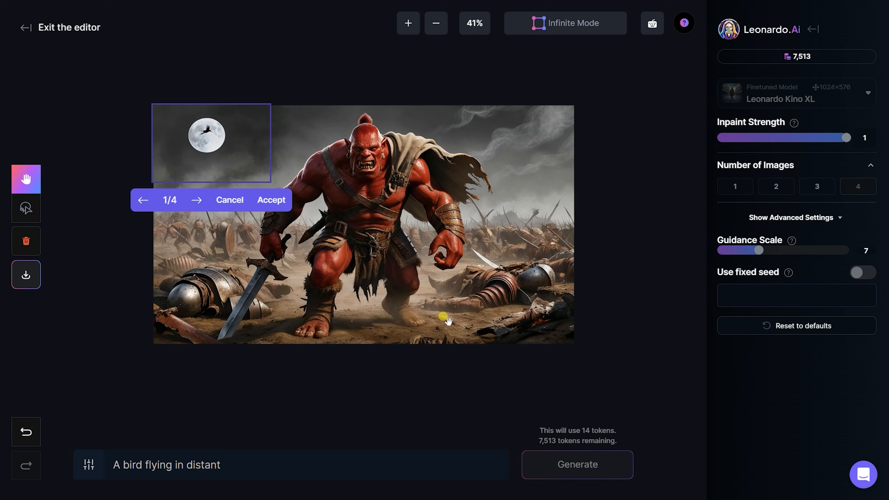
Go through the four generated bird variations and accept the fourth one.
left_click(201, 206)
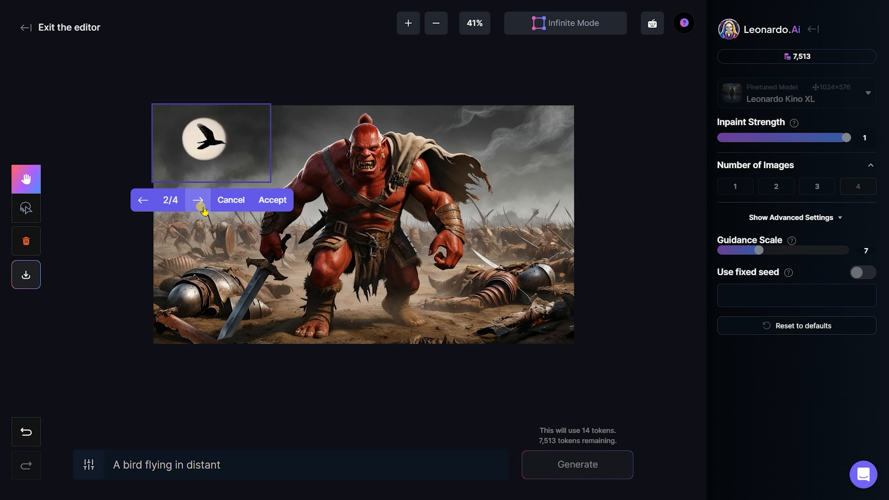
left_click(200, 207)
left_click(200, 207)
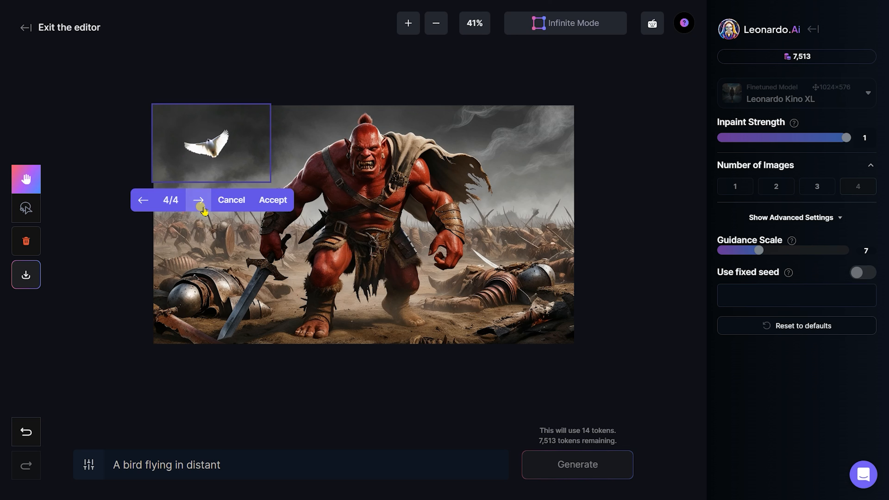
left_click(273, 200)
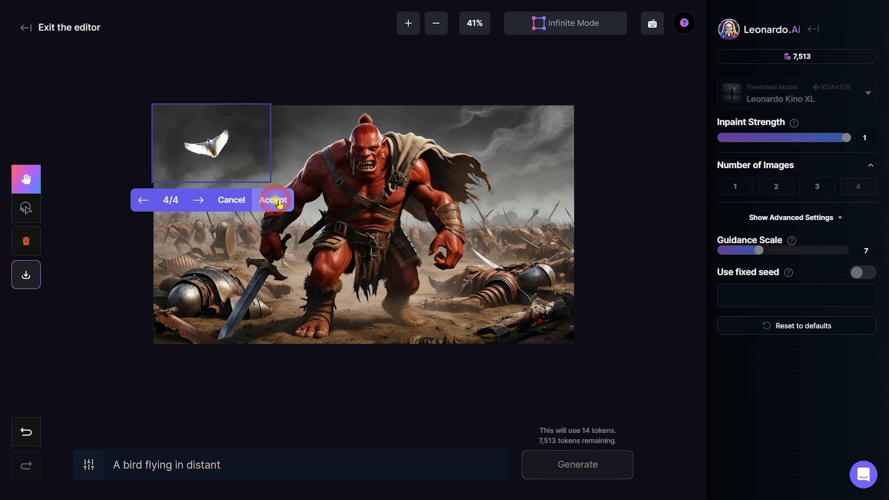
key("h")
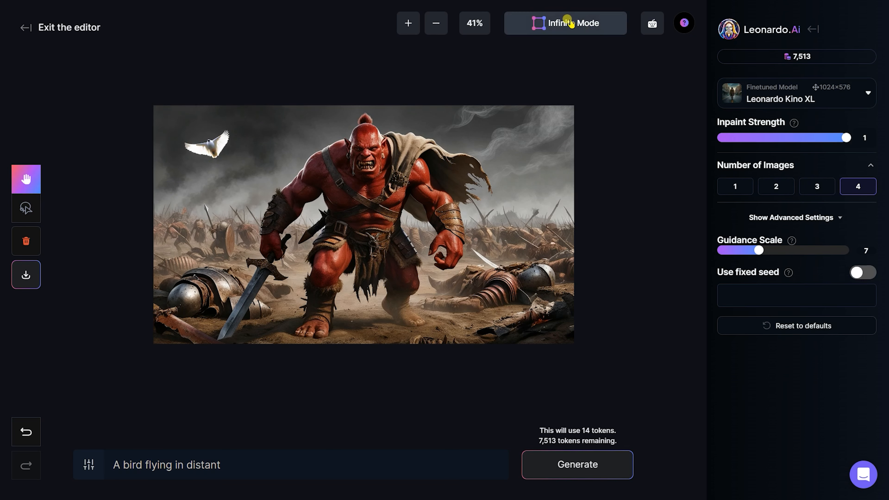
Switch the canvas to Infinite Mode and delete the generated bird patch from the orc image.
left_click(567, 22)
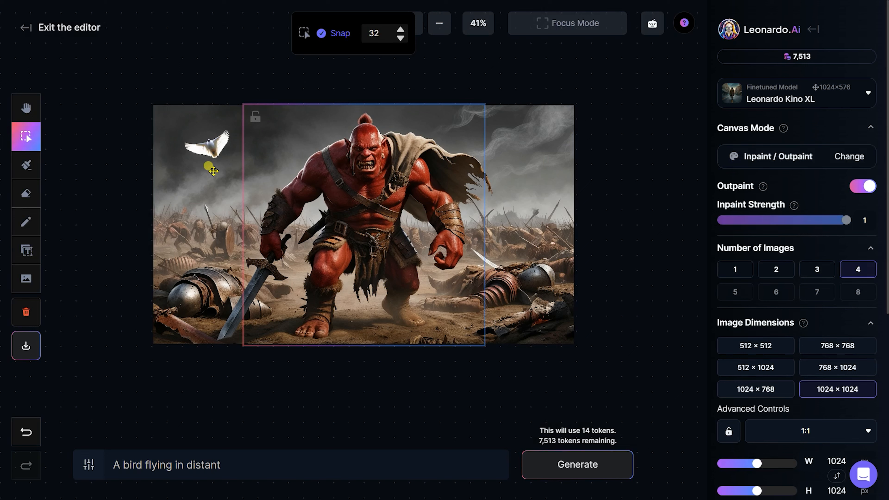
left_click(209, 145)
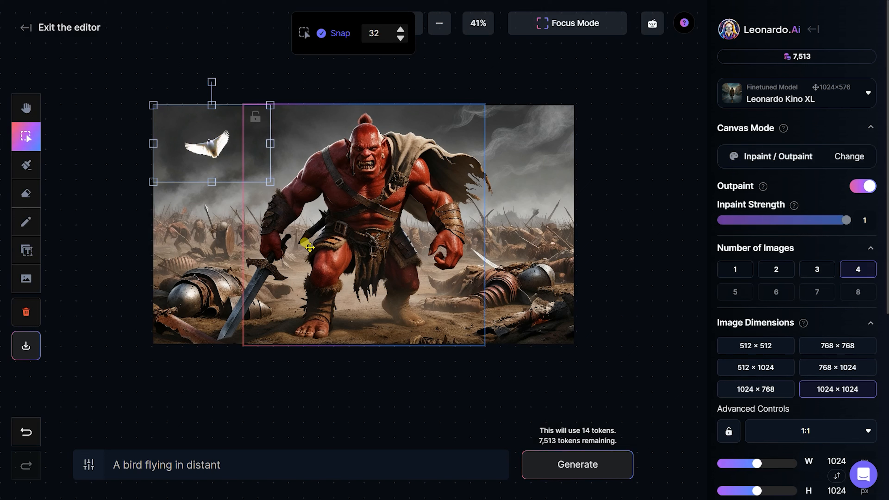
key("Delete")
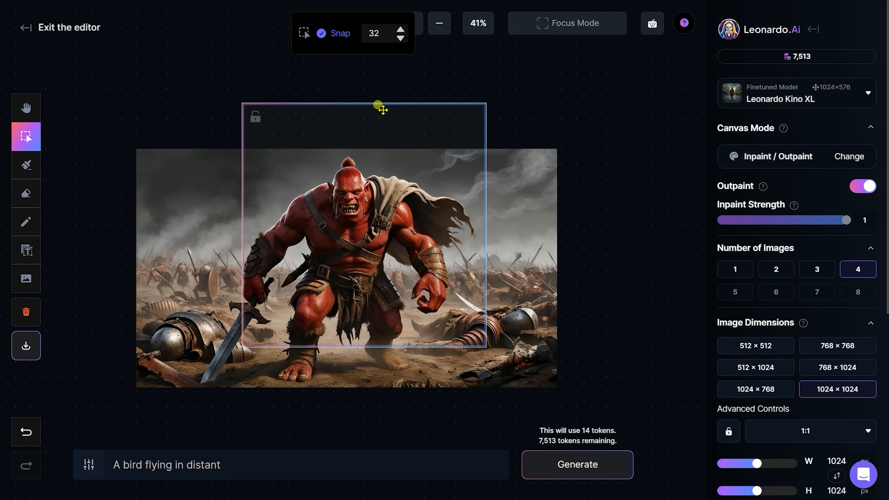
Reposition the orc image and move the 512 × 512 generation frame past the right edge of the battle scene.
left_click_drag(419, 102, 546, 149)
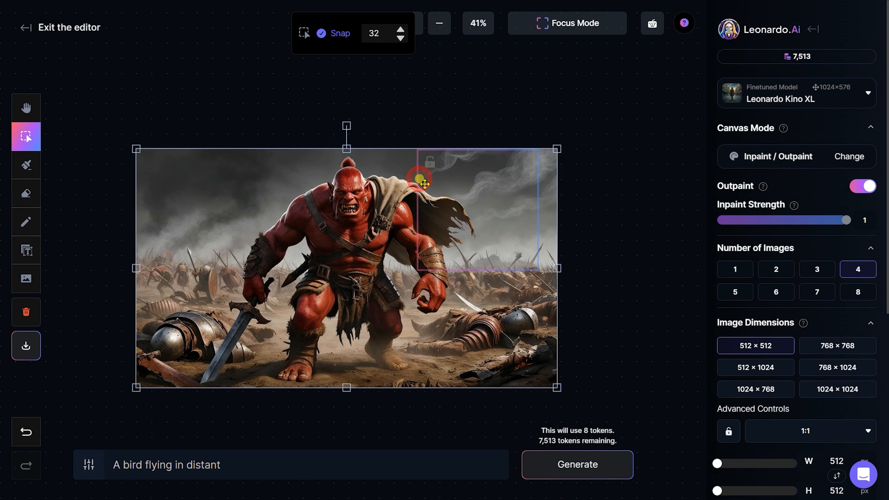
left_click_drag(421, 180, 329, 158)
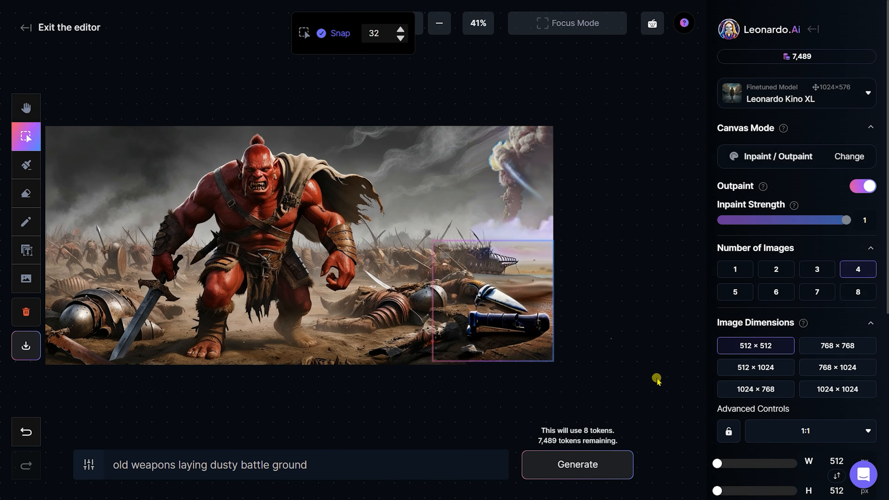
left_click_drag(528, 246, 609, 232)
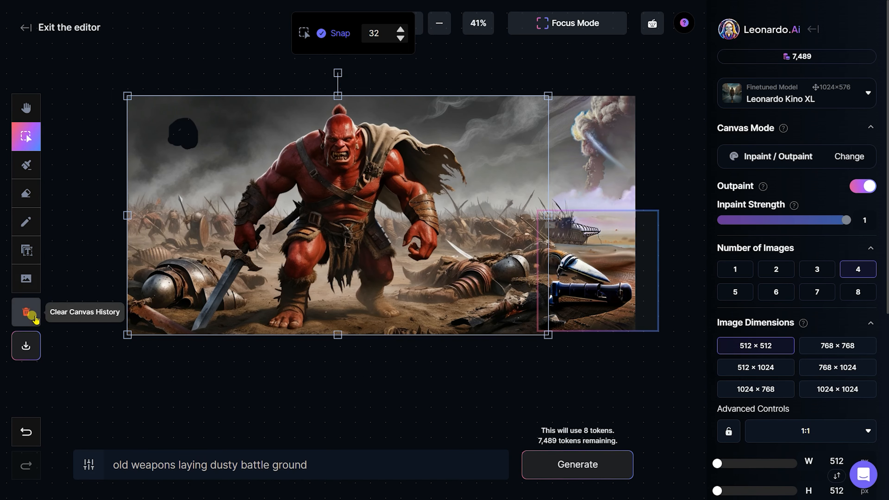
Check the option to clear the canvas, cancel it, and view the available canvas modes.
left_click(34, 316)
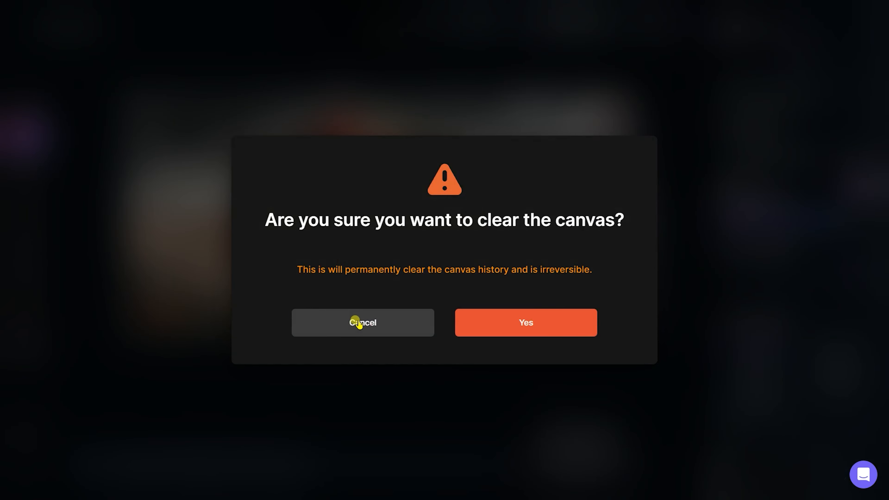
left_click(366, 322)
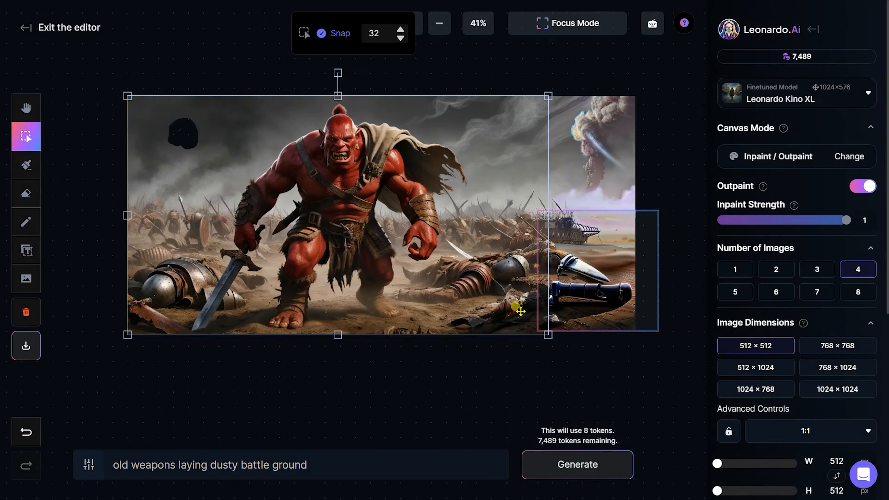
left_click(800, 156)
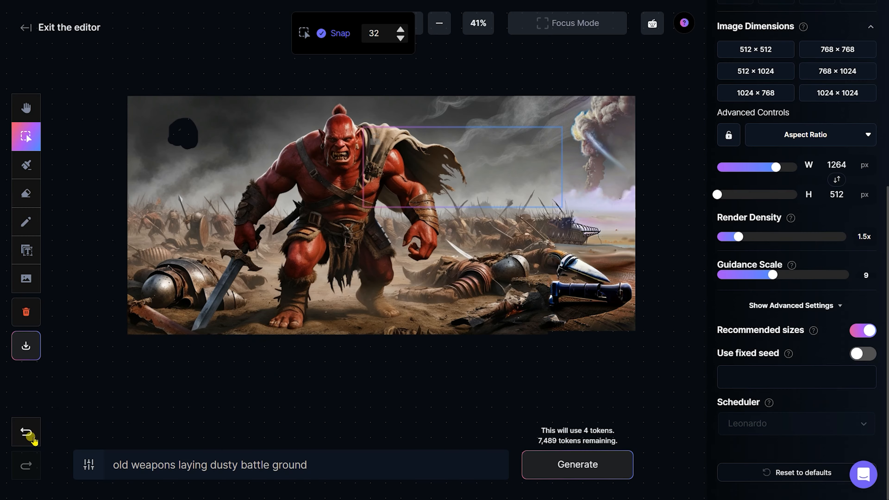
Undo the recent generation frame size changes one after another.
left_click(24, 432)
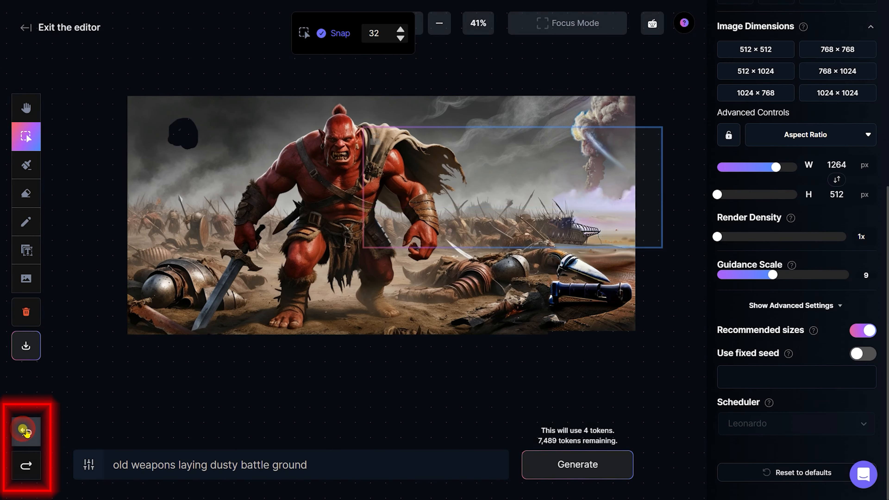
left_click(24, 432)
left_click(24, 432)
left_click(24, 431)
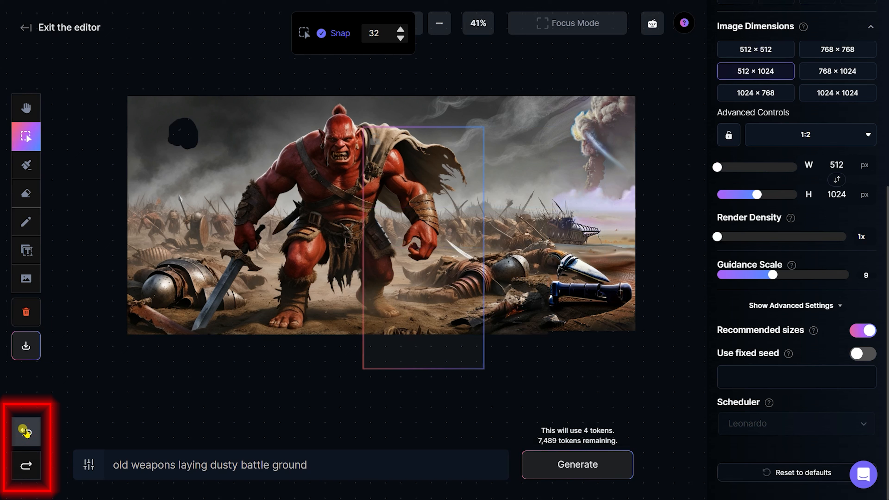
left_click(24, 431)
left_click(24, 431)
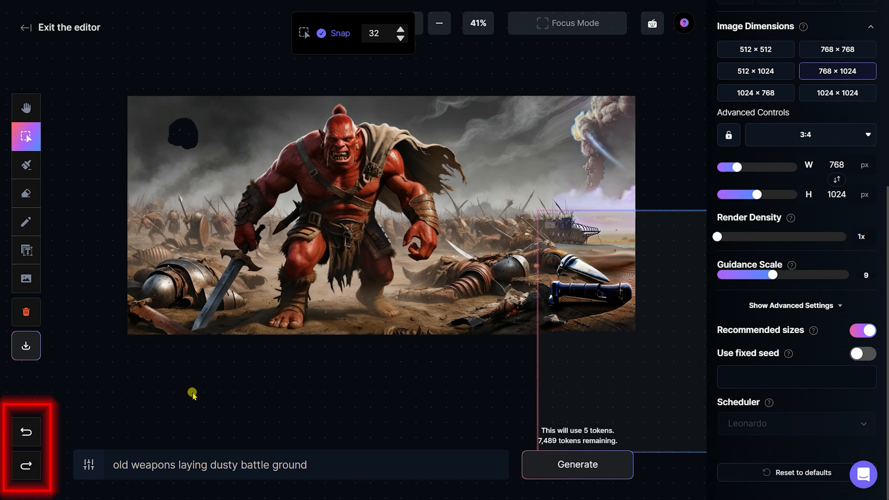
key("ctrl+z")
key("ctrl+z")
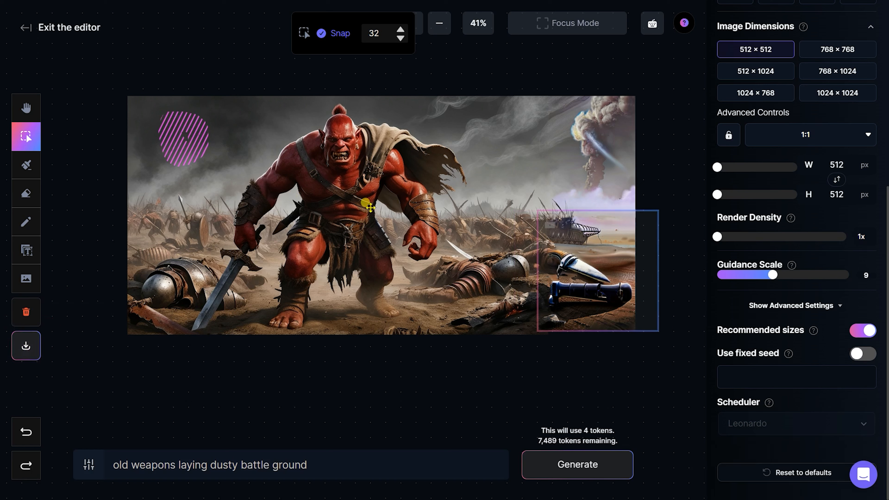
Select the orc image and the explosion patch on the canvas in turn.
left_click(370, 207)
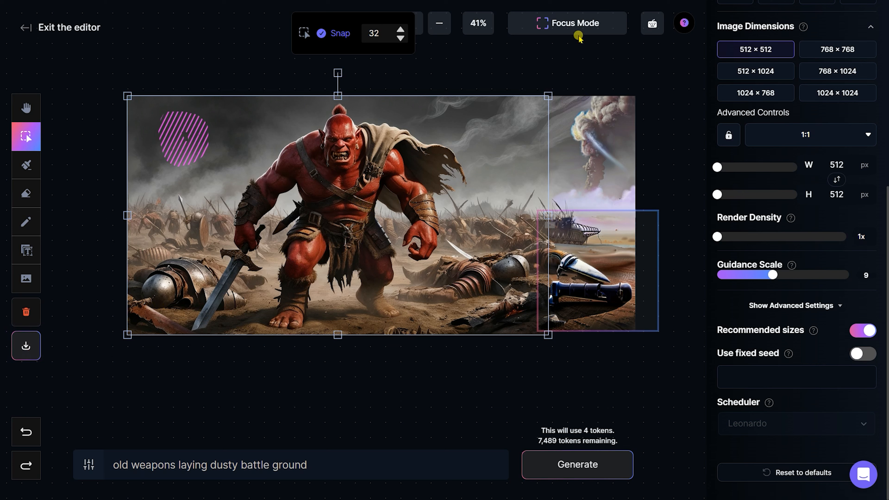
left_click(581, 140)
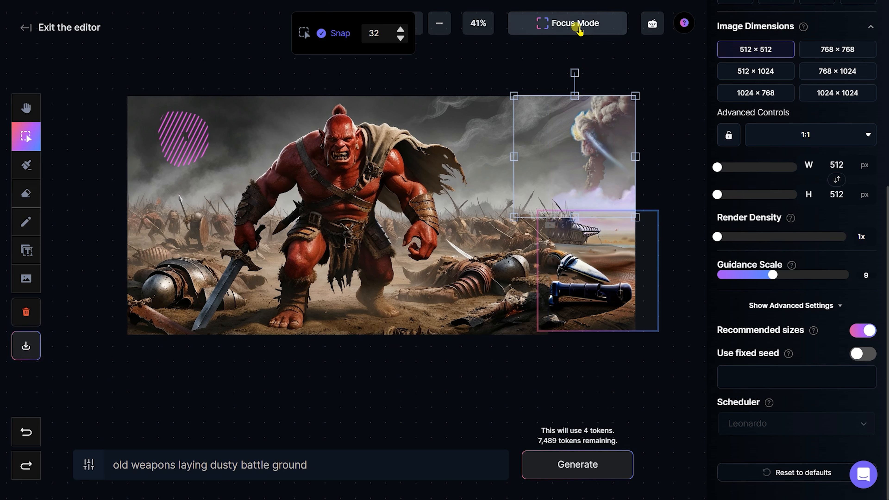
left_click(458, 143)
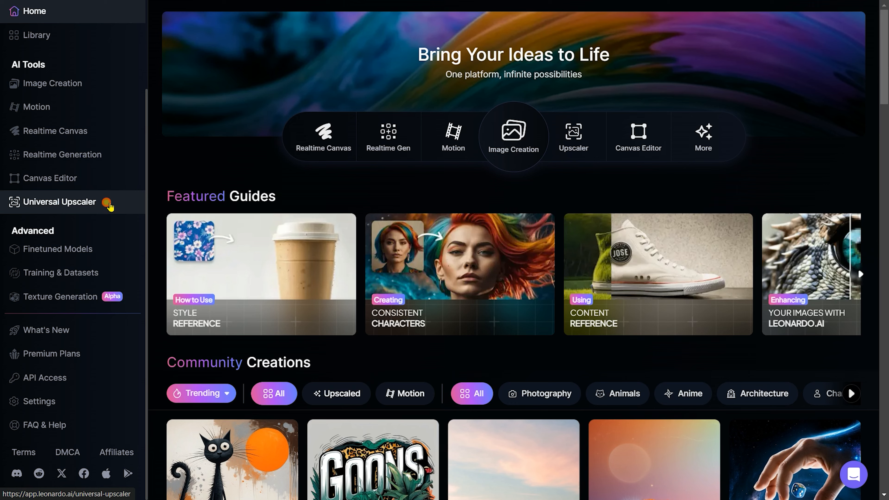
Open the Universal Upscaler and load the generated image of the dog chasing a ball as the source image.
left_click(108, 205)
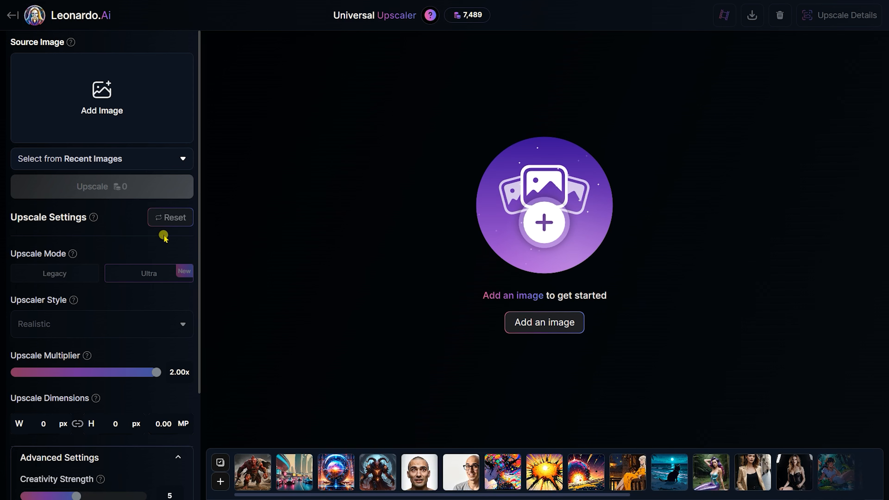
left_click(106, 84)
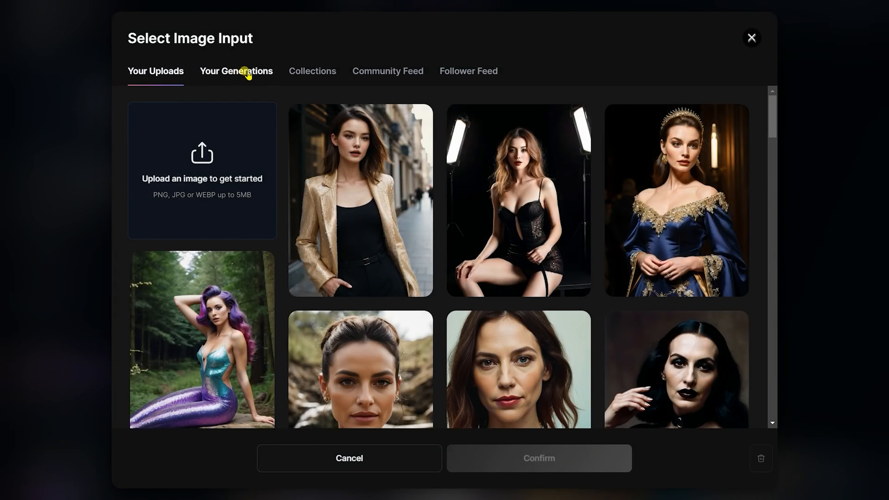
left_click(247, 73)
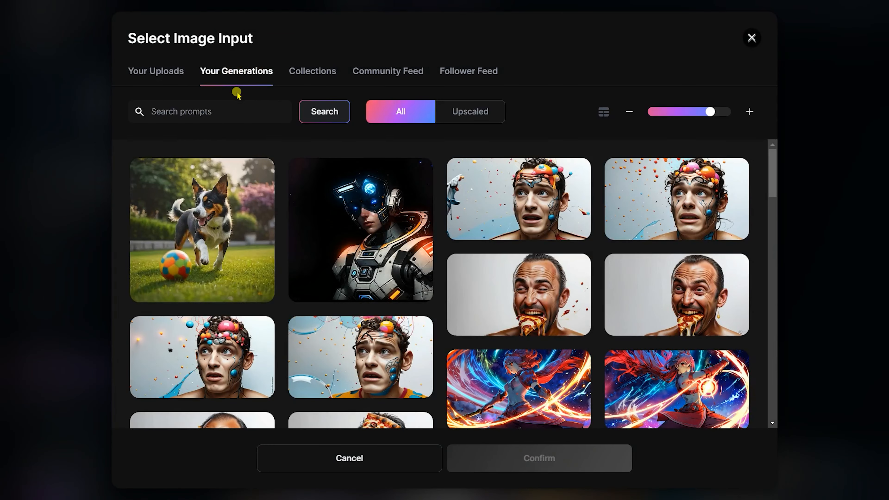
scroll(225, 253, "down", 2)
scroll(226, 254, "up", 2)
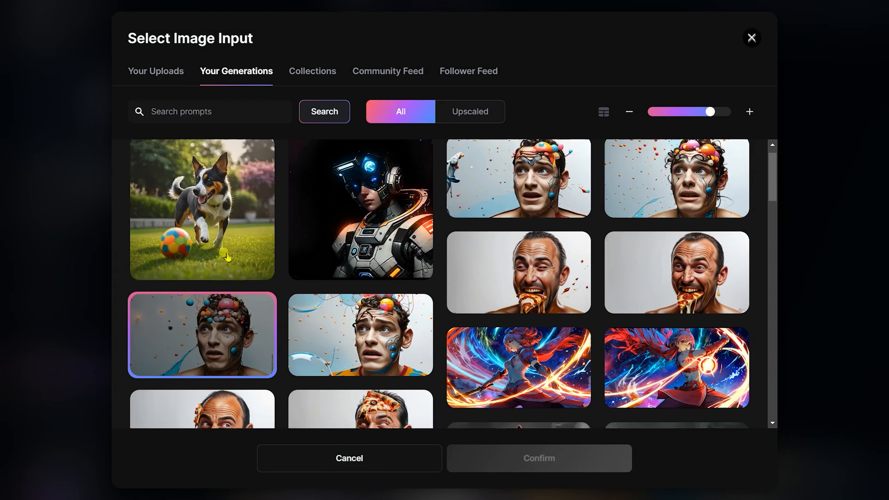
scroll(228, 257, "up", 1)
left_click(227, 224)
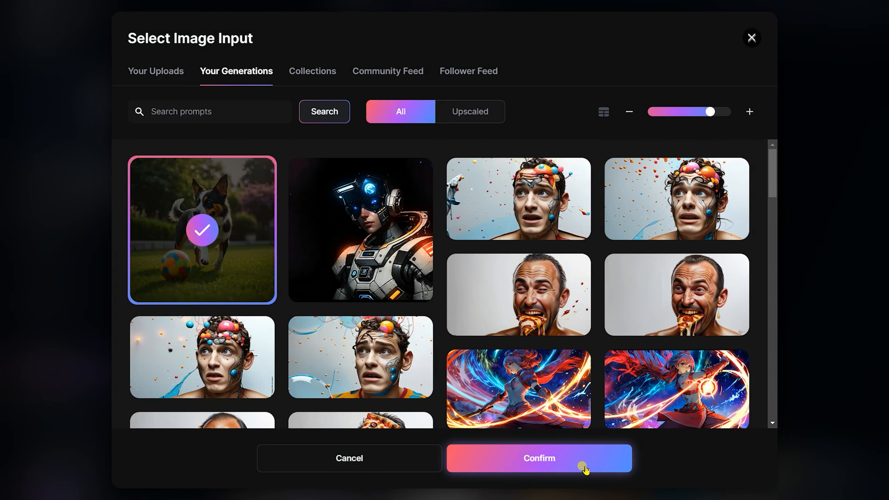
left_click(562, 461)
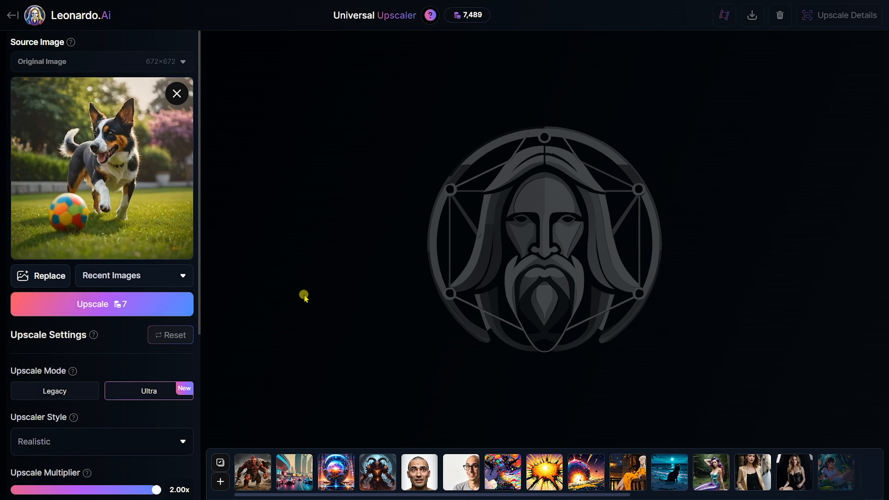
Switch the upscale mode to Legacy and choose General as the upscaler style.
scroll(135, 151, "down", 3)
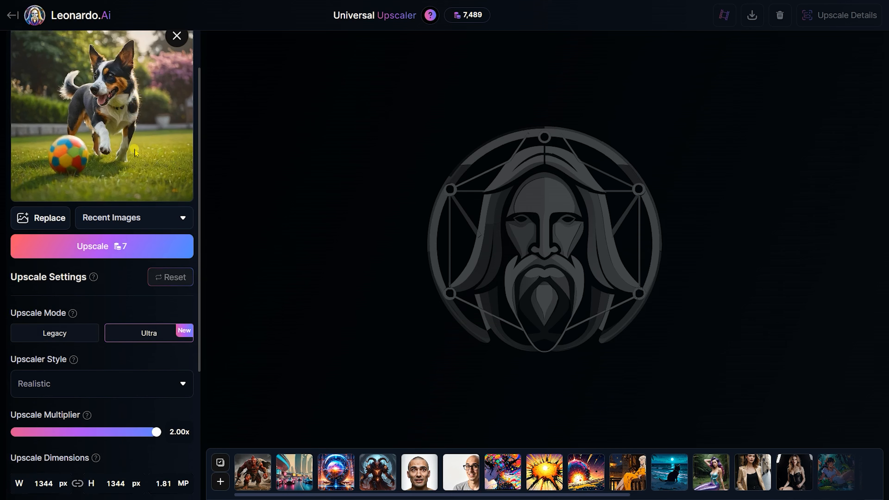
scroll(56, 210, "down", 2)
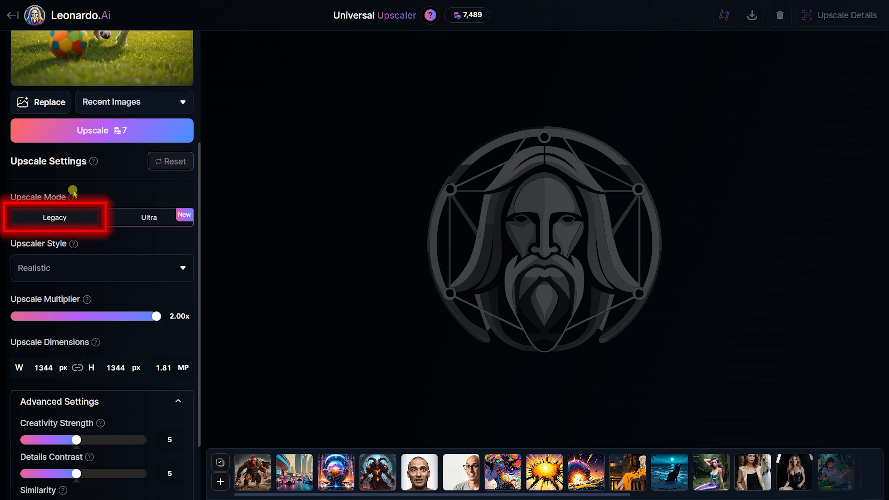
left_click(89, 218)
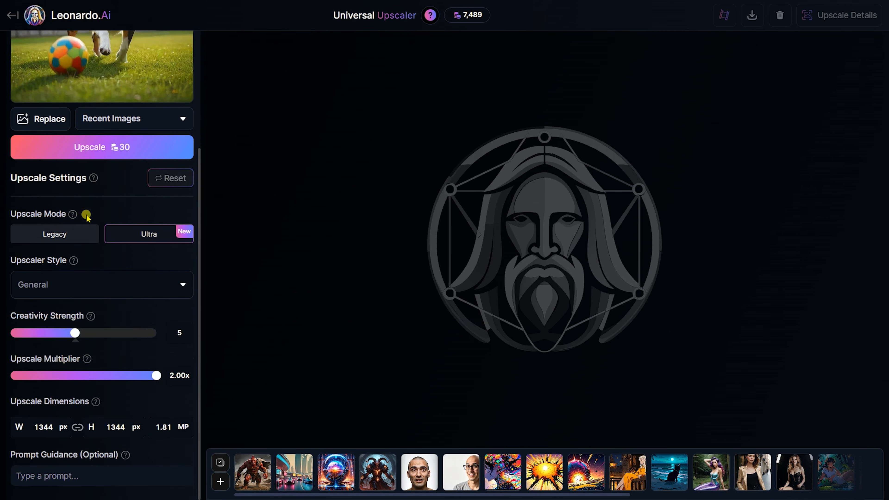
left_click(88, 287)
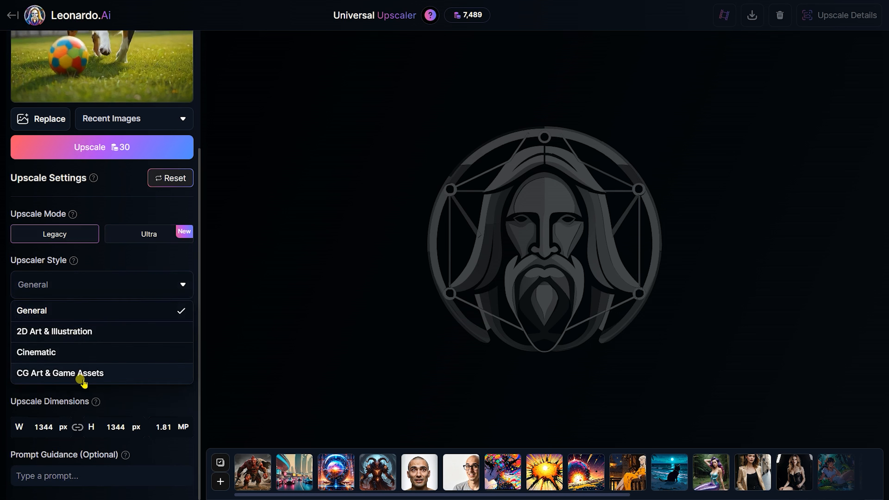
left_click(46, 313)
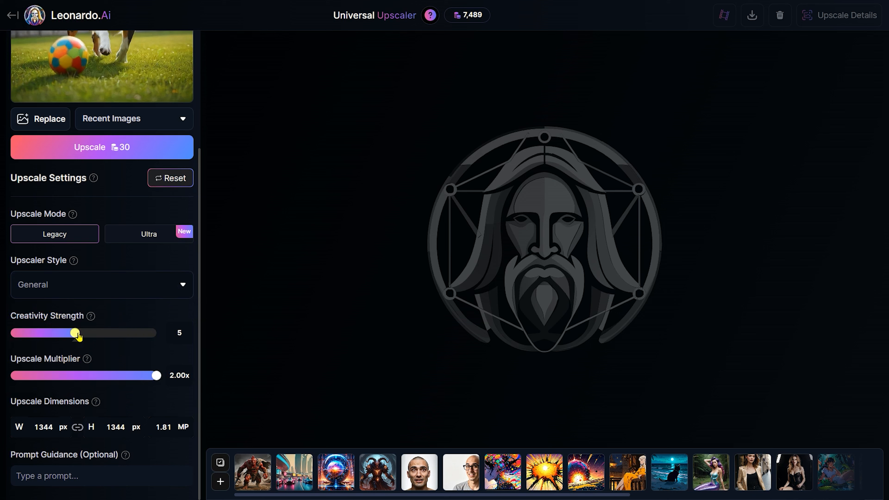
Set the creativity strength to 7 and upscale the dog image in Legacy mode.
mouse_move(78, 335)
left_mouse_down()
mouse_move(134, 333)
mouse_move(92, 334)
left_mouse_up()
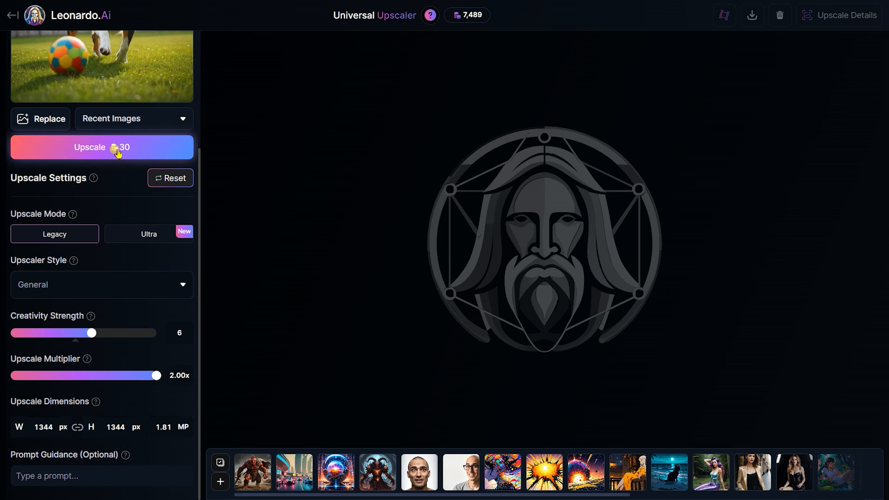
left_click_drag(93, 335, 75, 333)
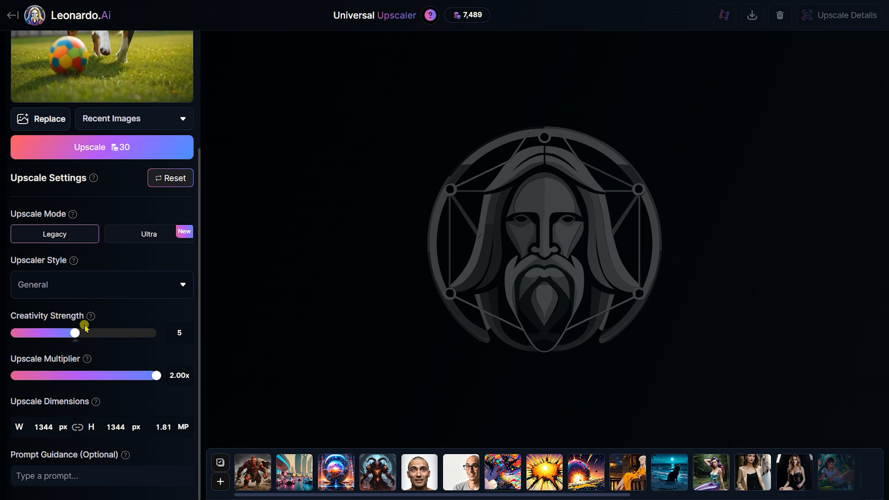
mouse_move(90, 317)
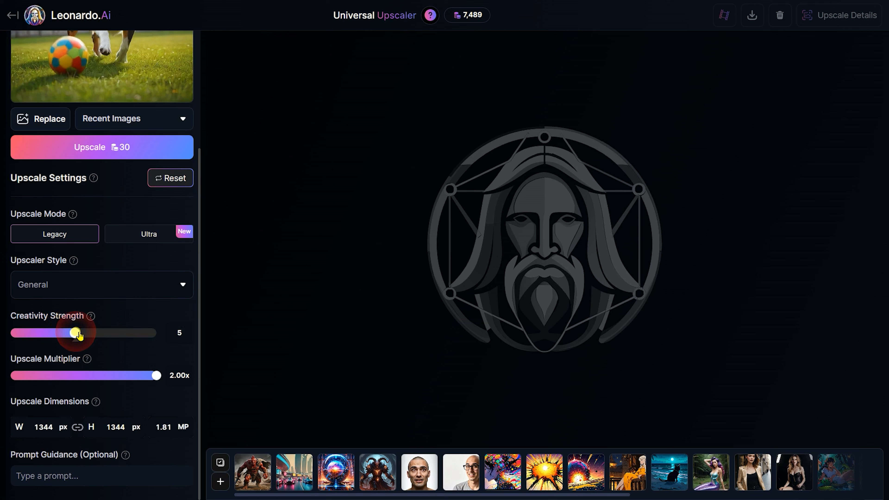
mouse_move(75, 333)
left_mouse_down()
mouse_move(26, 333)
mouse_move(75, 333)
left_mouse_up()
left_click_drag(140, 378, 93, 378)
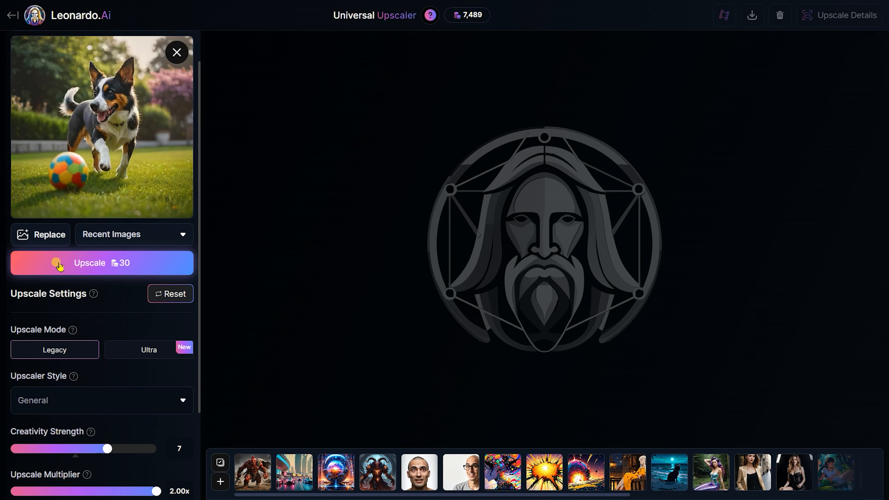
left_click(59, 265)
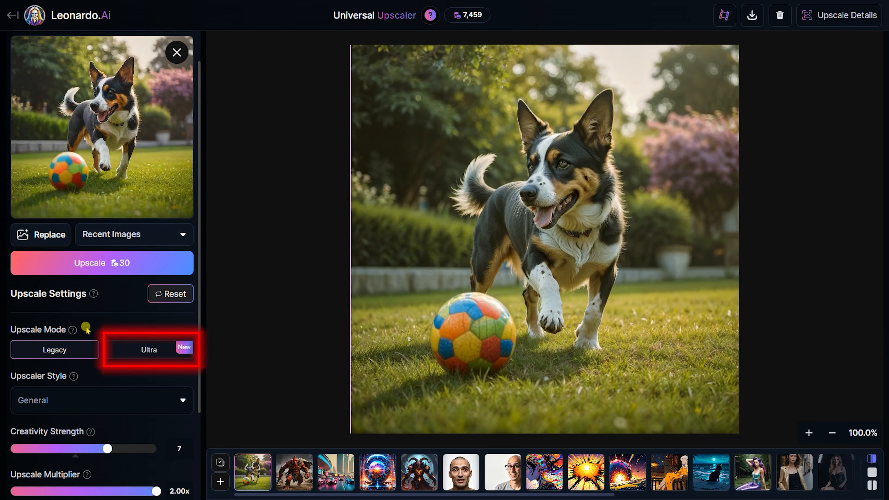
Switch the upscale mode to Ultra and choose Realistic as the upscaler style.
left_click(147, 350)
scroll(127, 310, "down", 3)
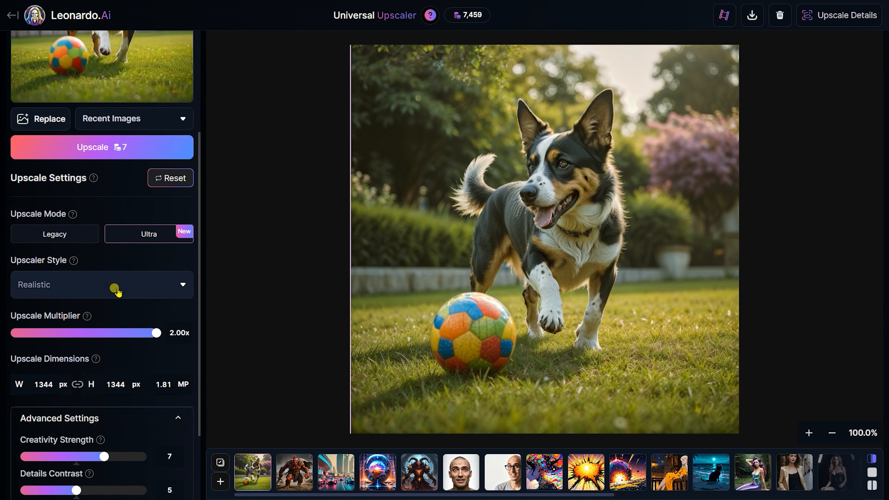
left_click(115, 289)
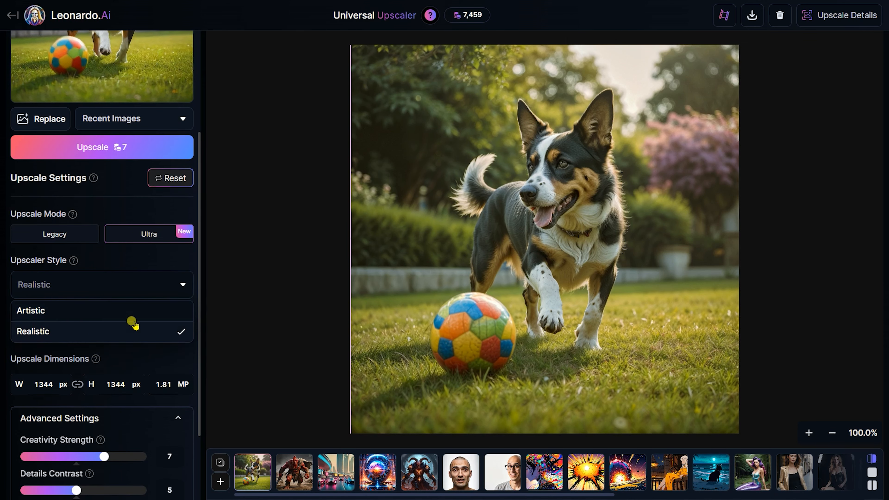
left_click(83, 332)
scroll(159, 268, "down", 2)
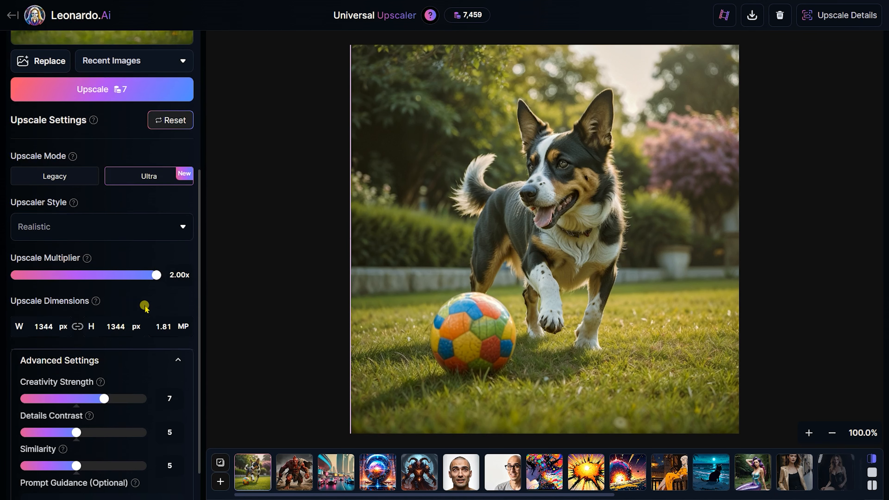
scroll(144, 307, "down", 1)
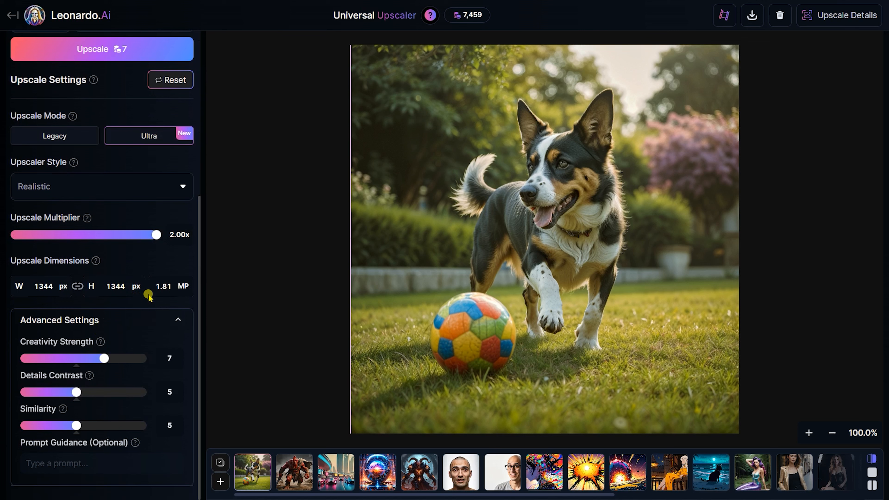
Set the Ultra upscale's creativity strength to 5, details contrast to 8 and similarity to 7.
left_click(77, 358)
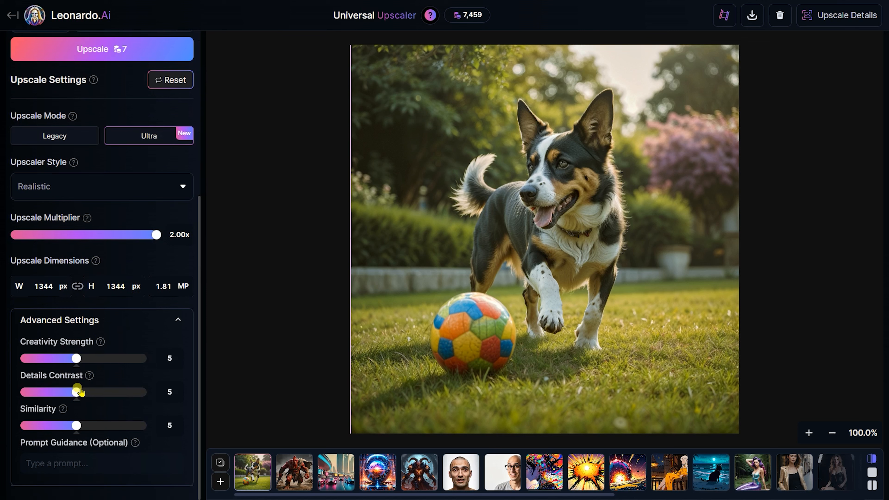
left_click_drag(81, 393, 121, 396)
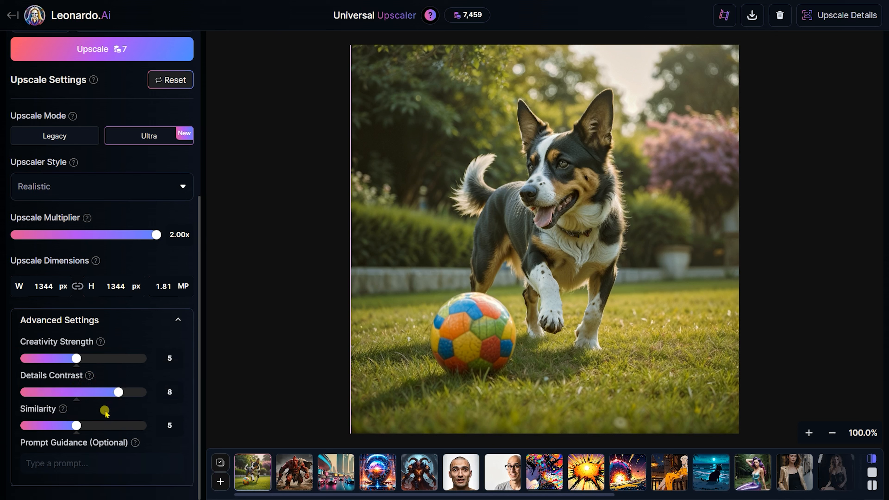
left_click(82, 426)
left_click_drag(82, 427, 92, 427)
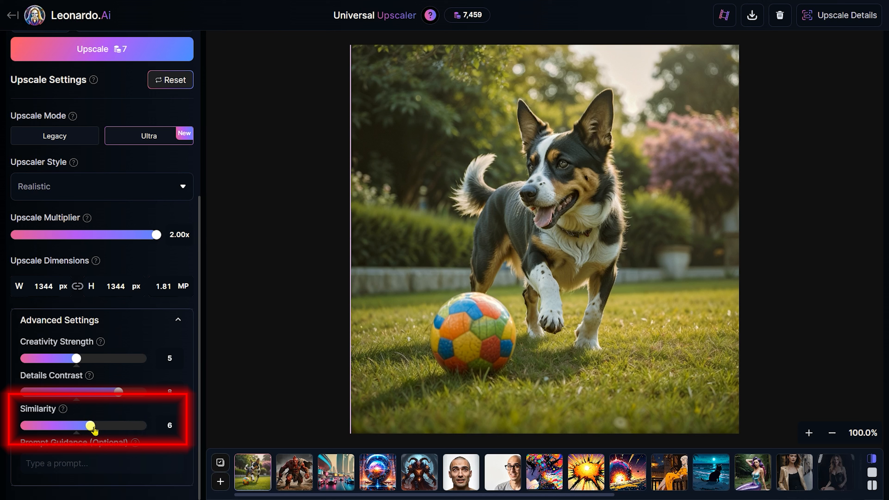
left_click_drag(94, 429, 105, 429)
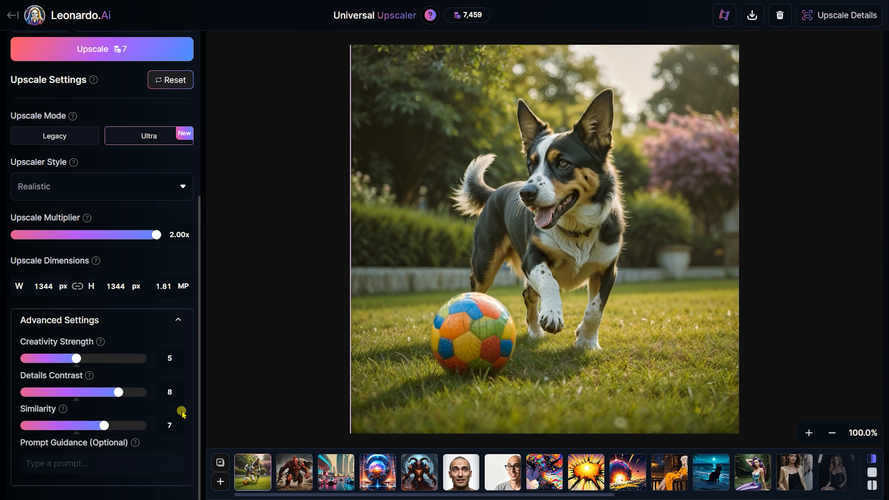
Upscale the dog image in Ultra mode and compare the result with the original before returning to the home page.
scroll(182, 411, "up", 5)
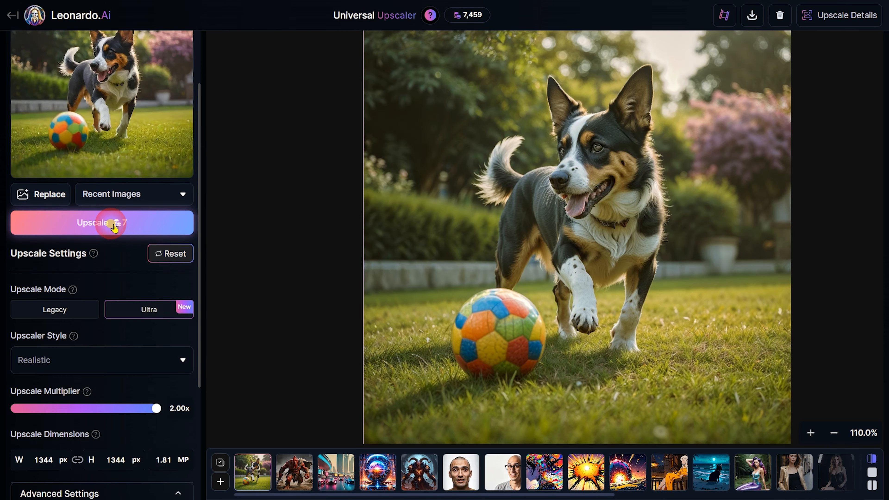
left_click(113, 222)
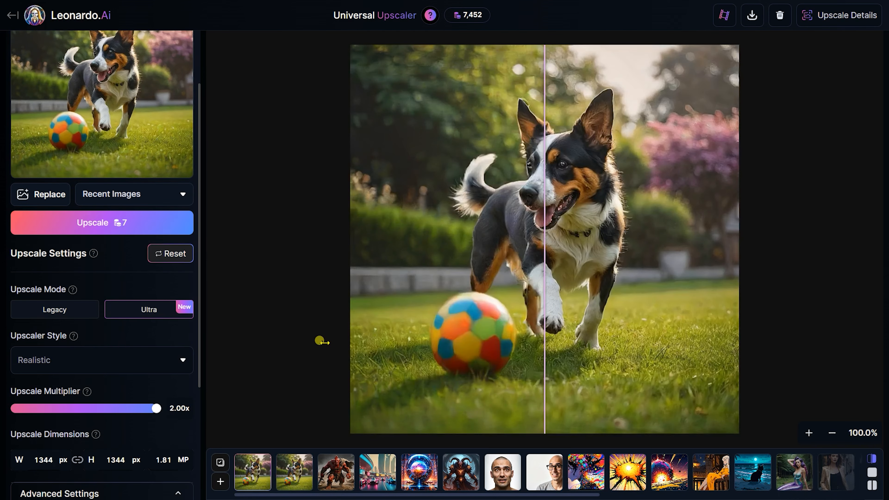
left_click_drag(601, 279, 478, 275)
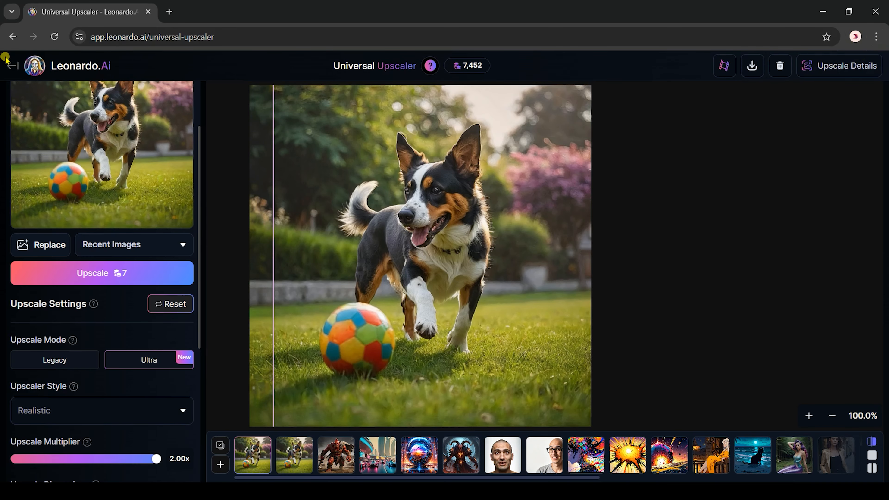
left_click(14, 69)
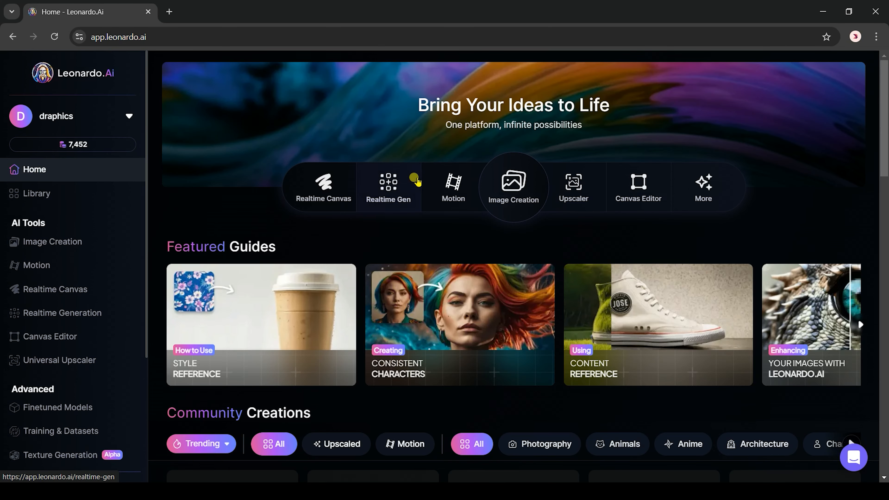